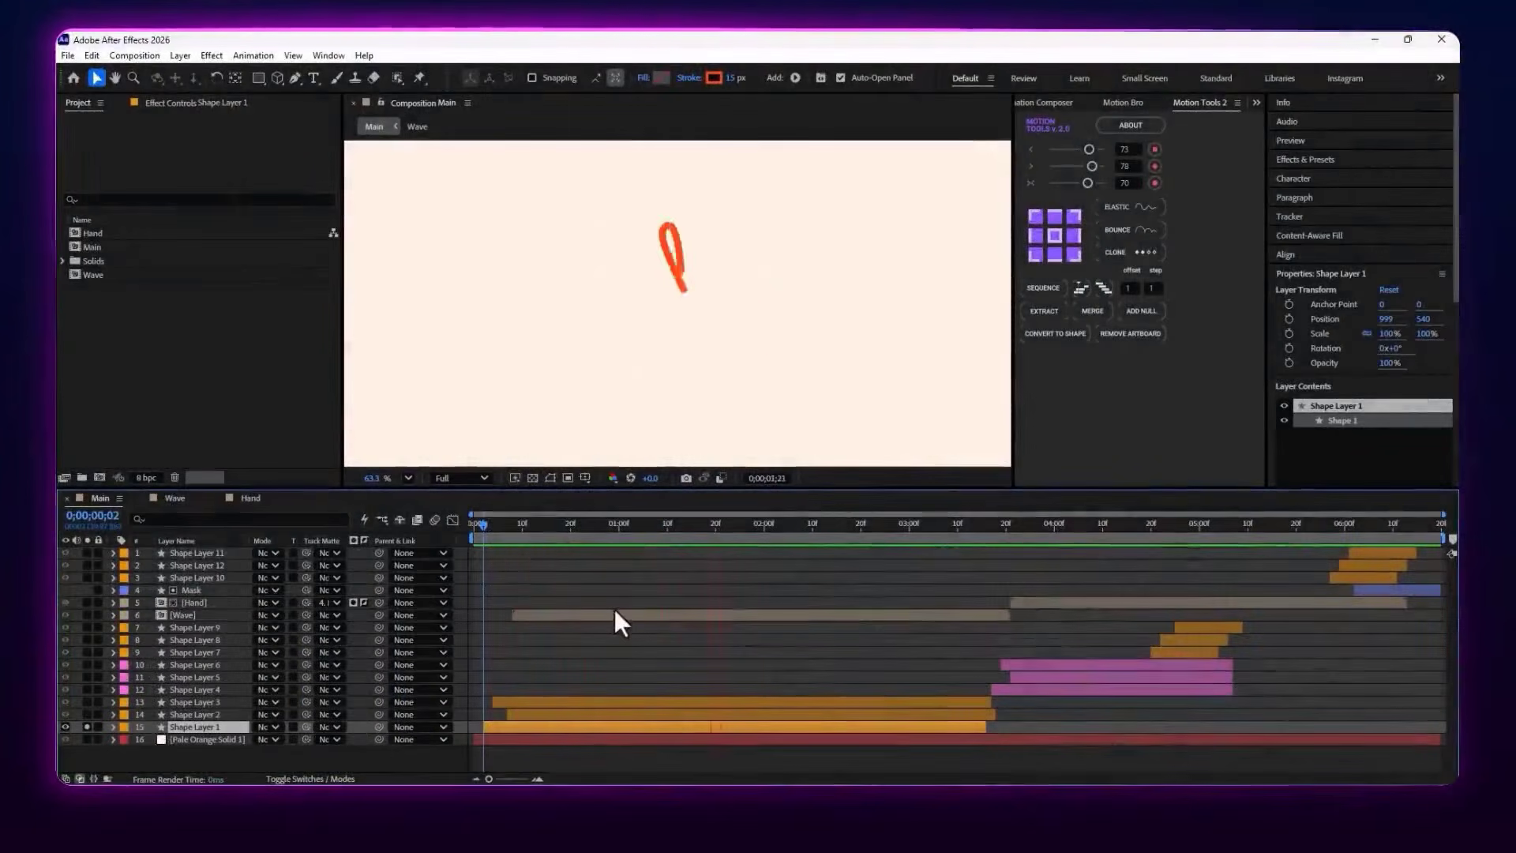
Preview the Shape Layer 1 line animation in Main and scrub to 0;00;00;12
key("space")
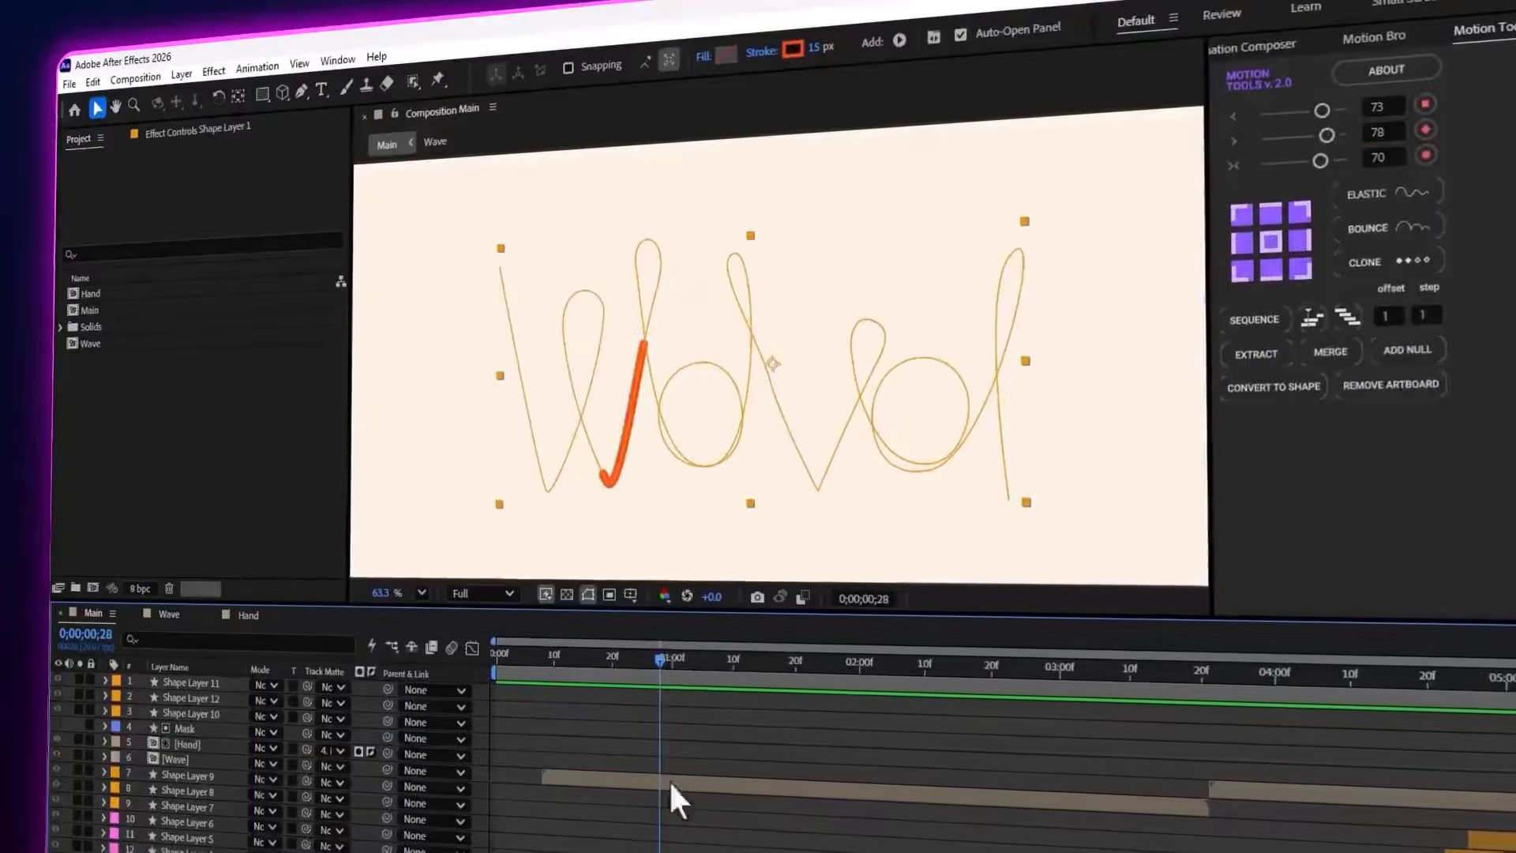
mouse_move(675, 671)
left_mouse_down()
mouse_move(697, 679)
mouse_move(678, 677)
left_mouse_up()
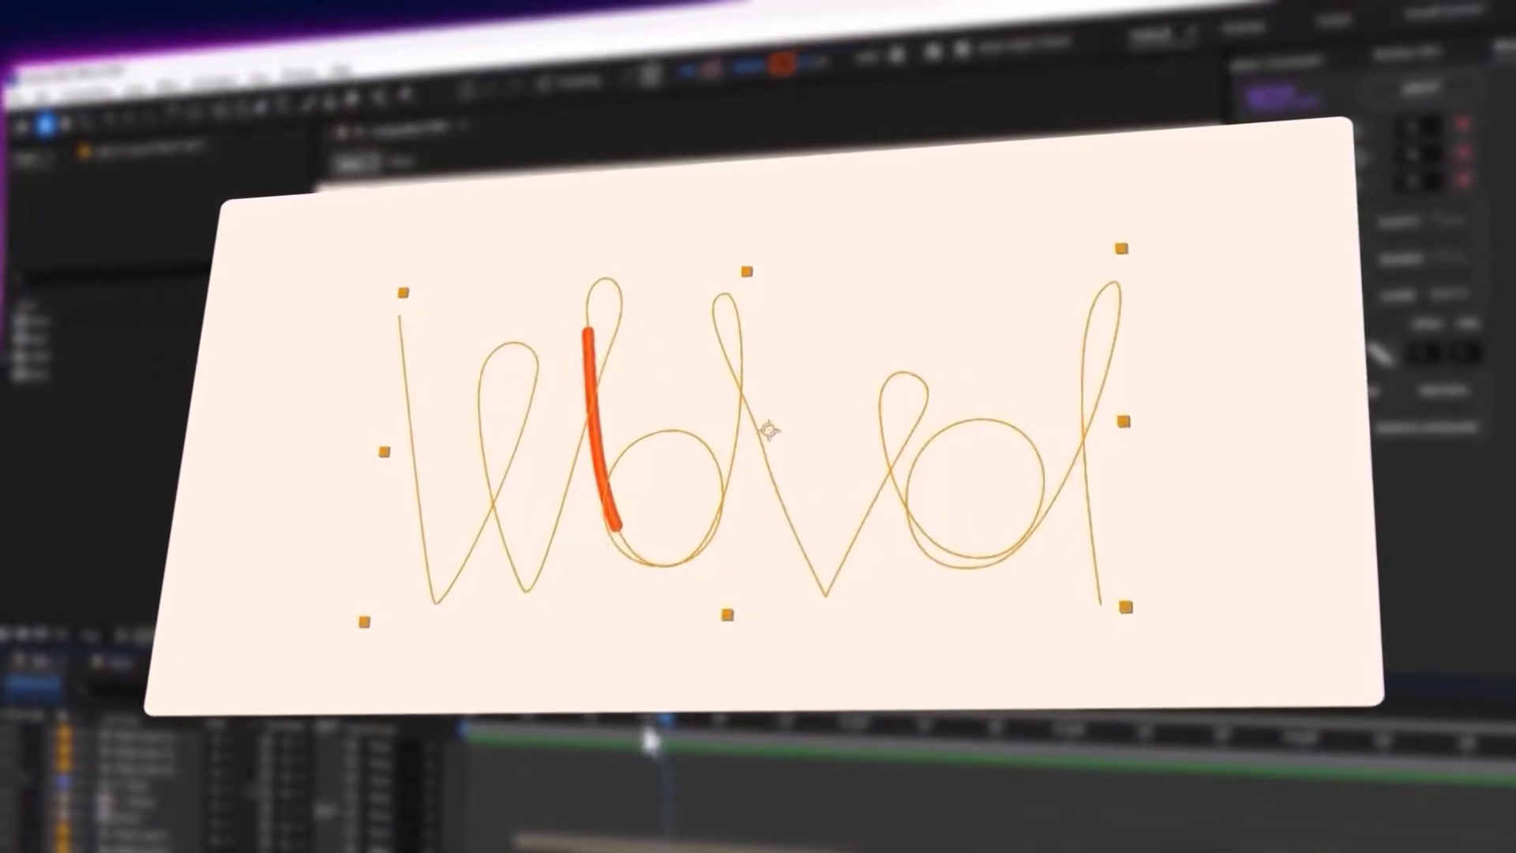
left_click_drag(646, 740, 724, 754)
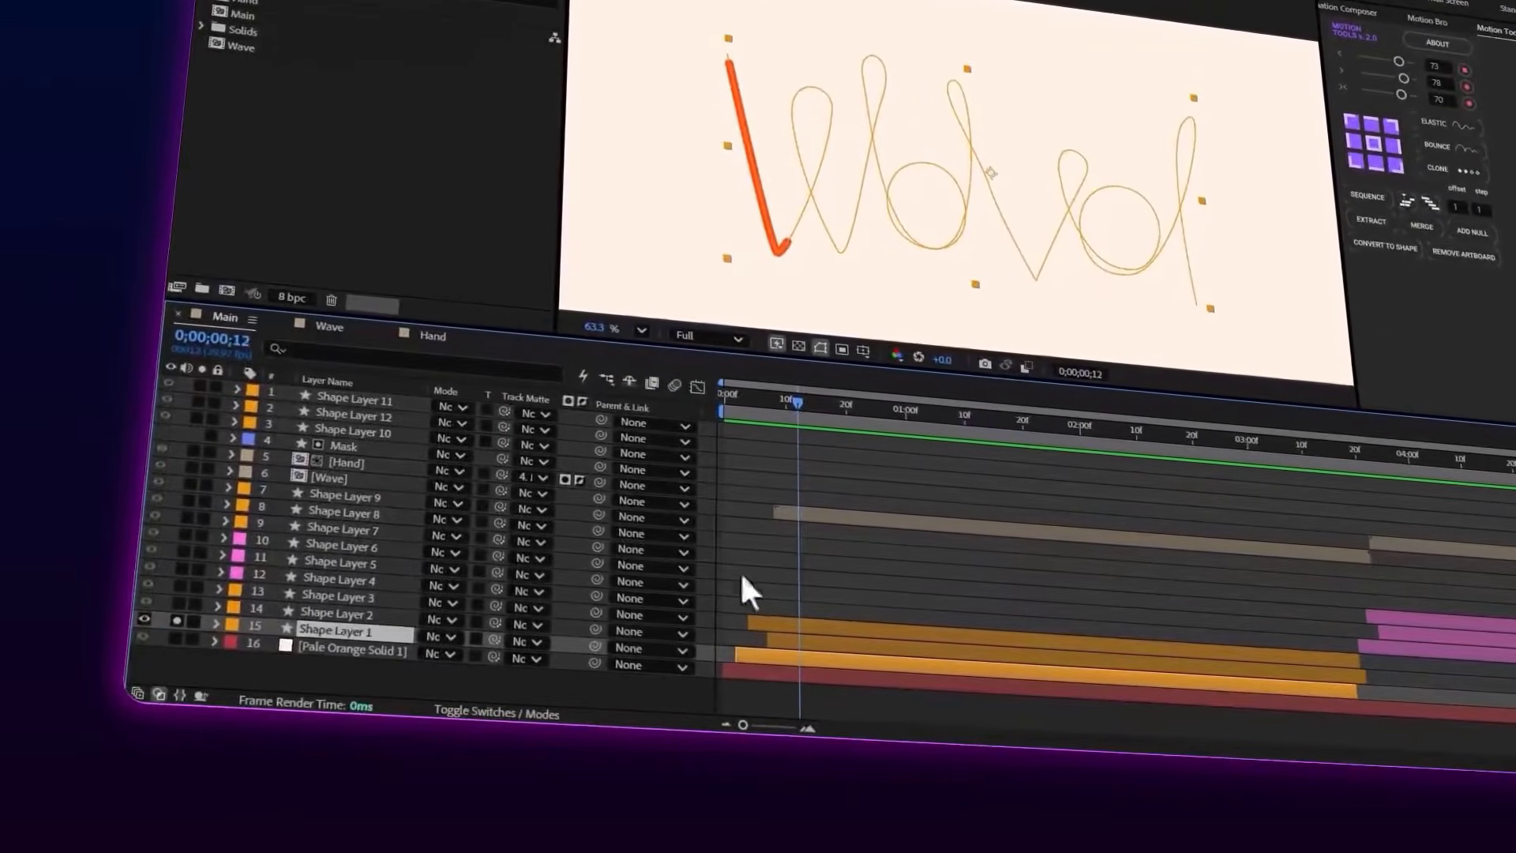
Reveal Shape Layer 1's Trim Paths properties, scrub to 0;00;02;24 and select all Start and End keyframes
left_click(215, 624)
scroll(253, 613, "down", 3)
left_click(339, 577)
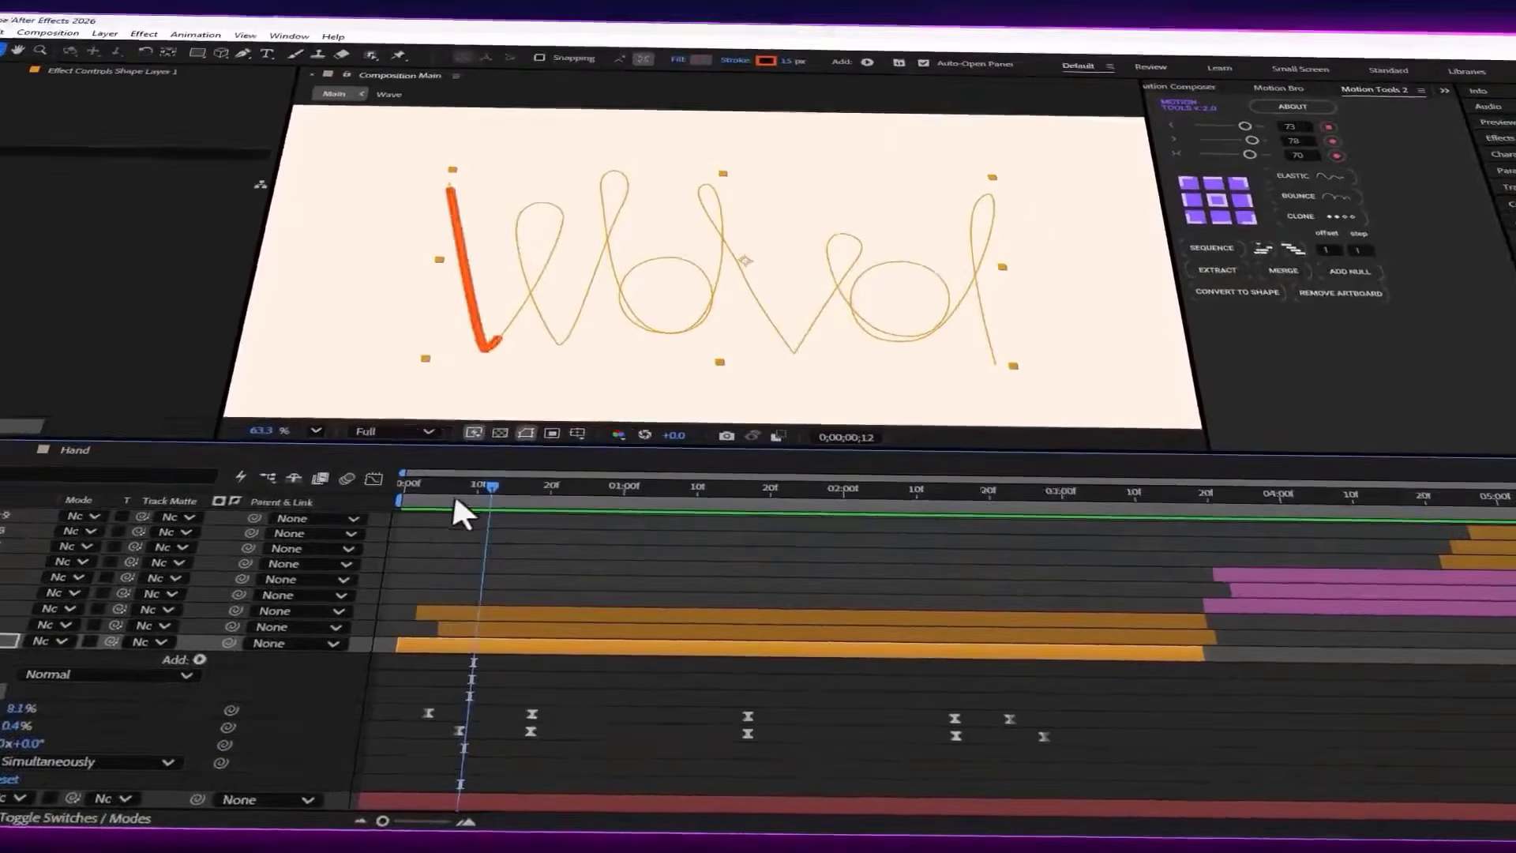
left_click_drag(787, 382, 812, 384)
left_click_drag(455, 511, 1069, 614)
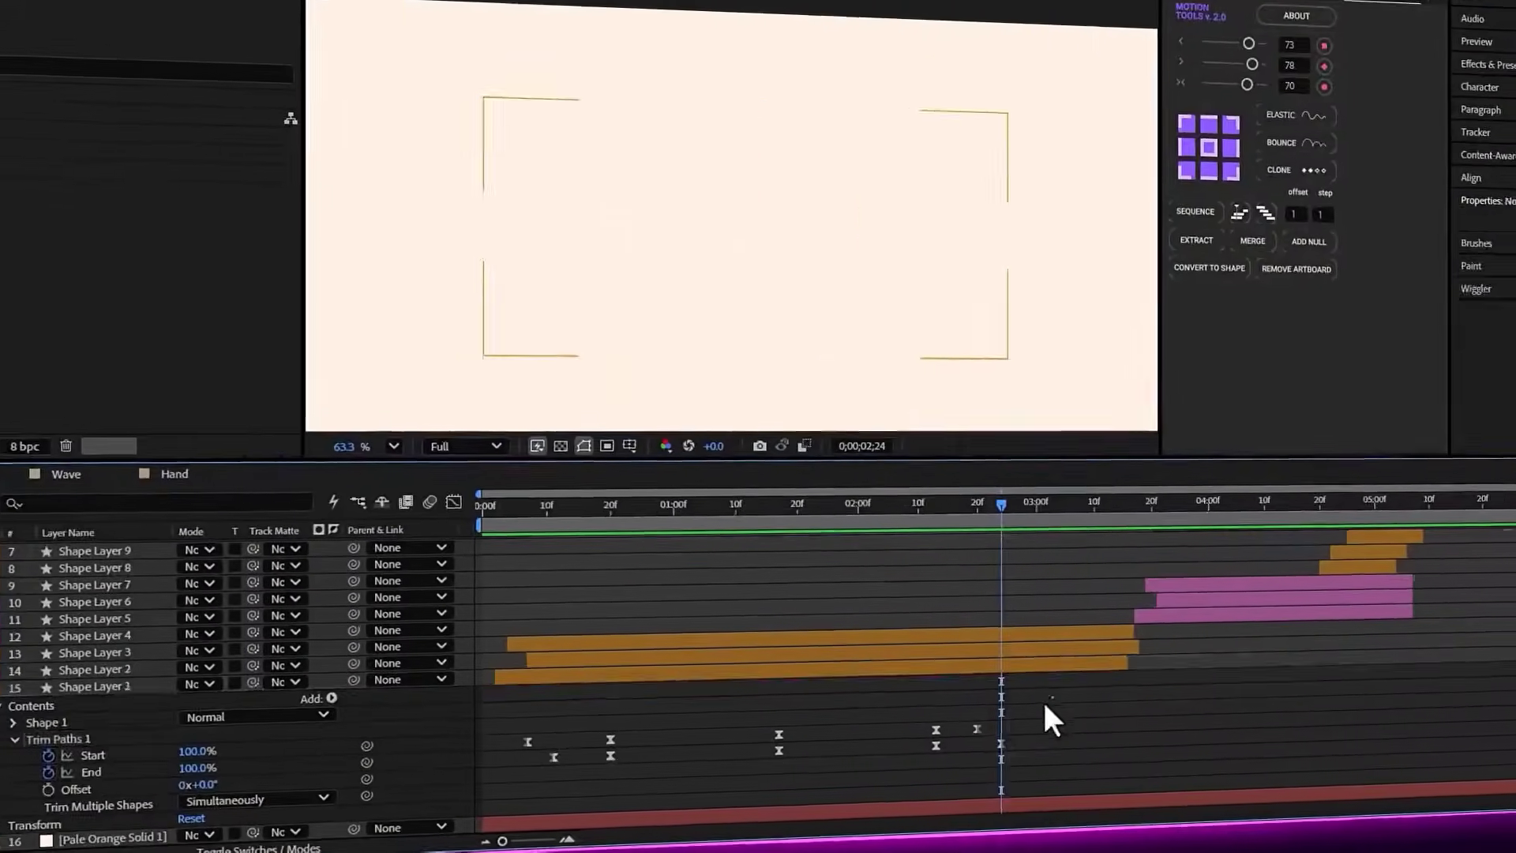
left_click_drag(1093, 668, 372, 787)
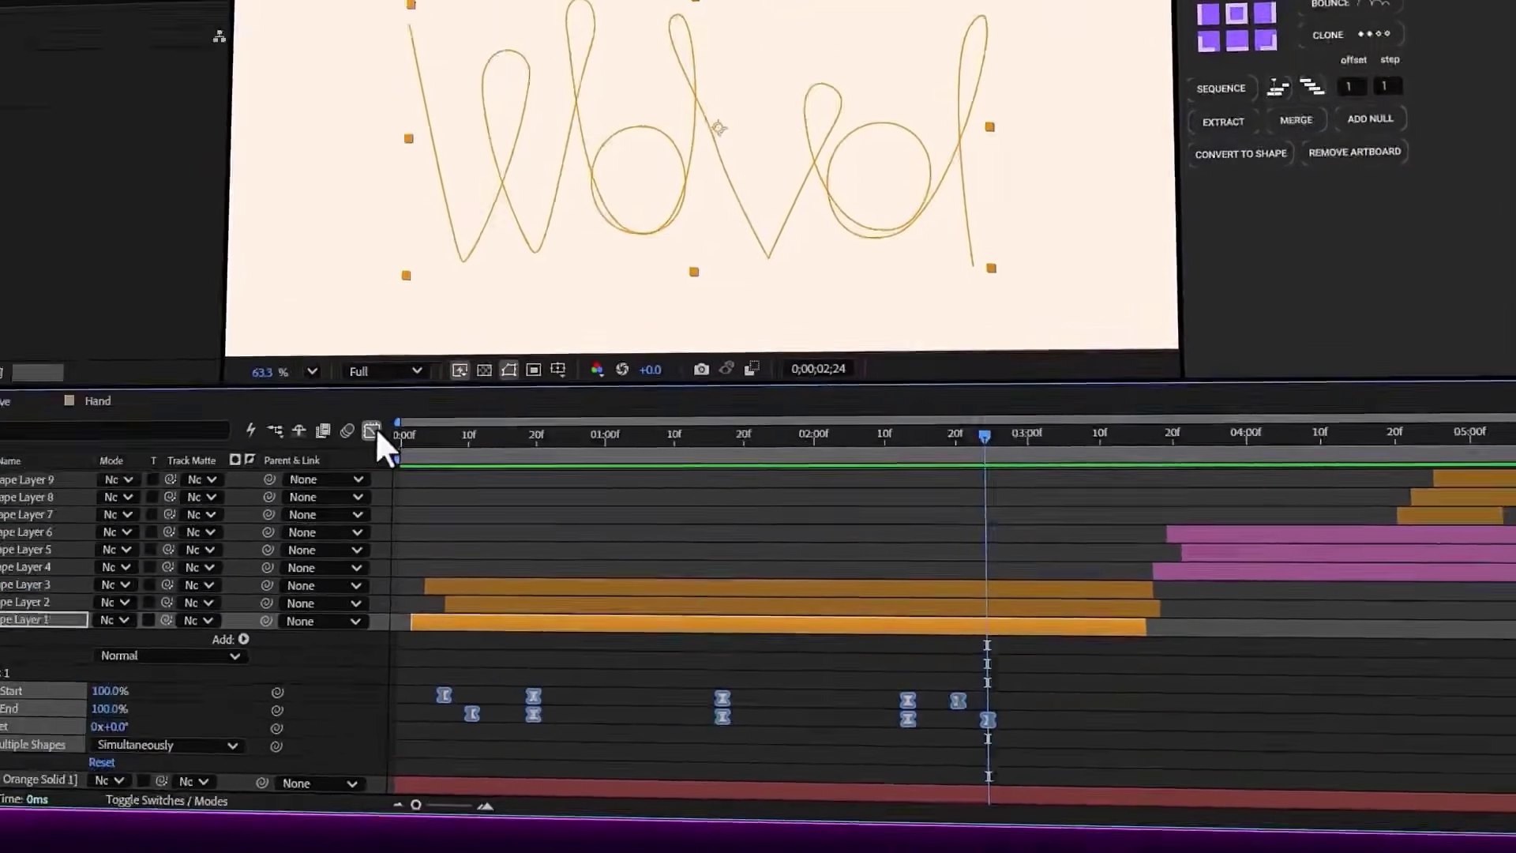
Examine the speed curves of Shape Layer 1's Start and End keyframes in the Graph Editor, then preview the animation
left_click(372, 431)
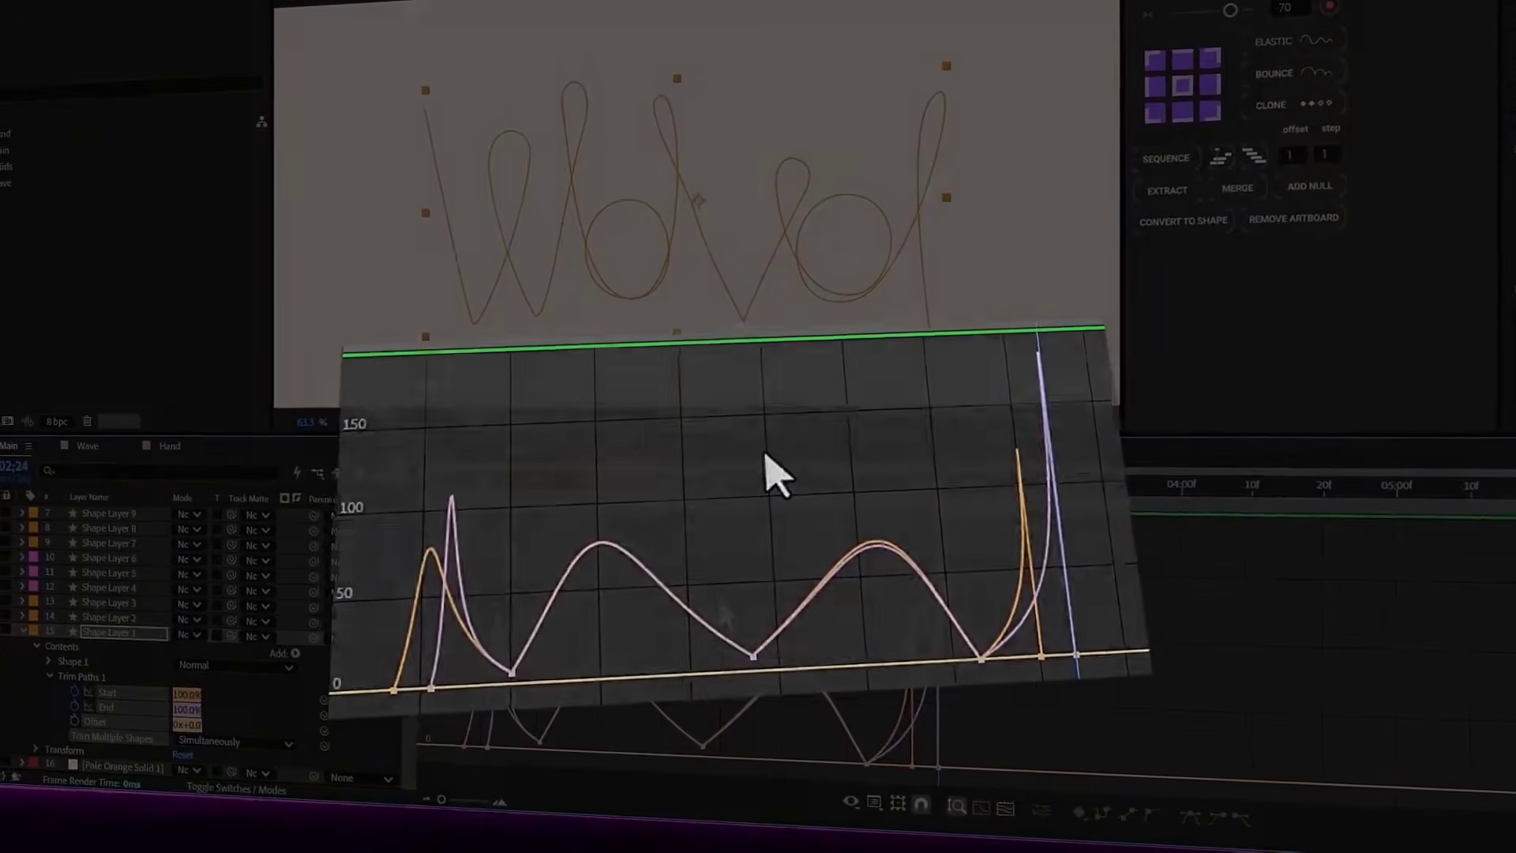
scroll(443, 610, "up", 5)
scroll(560, 608, "down", 5)
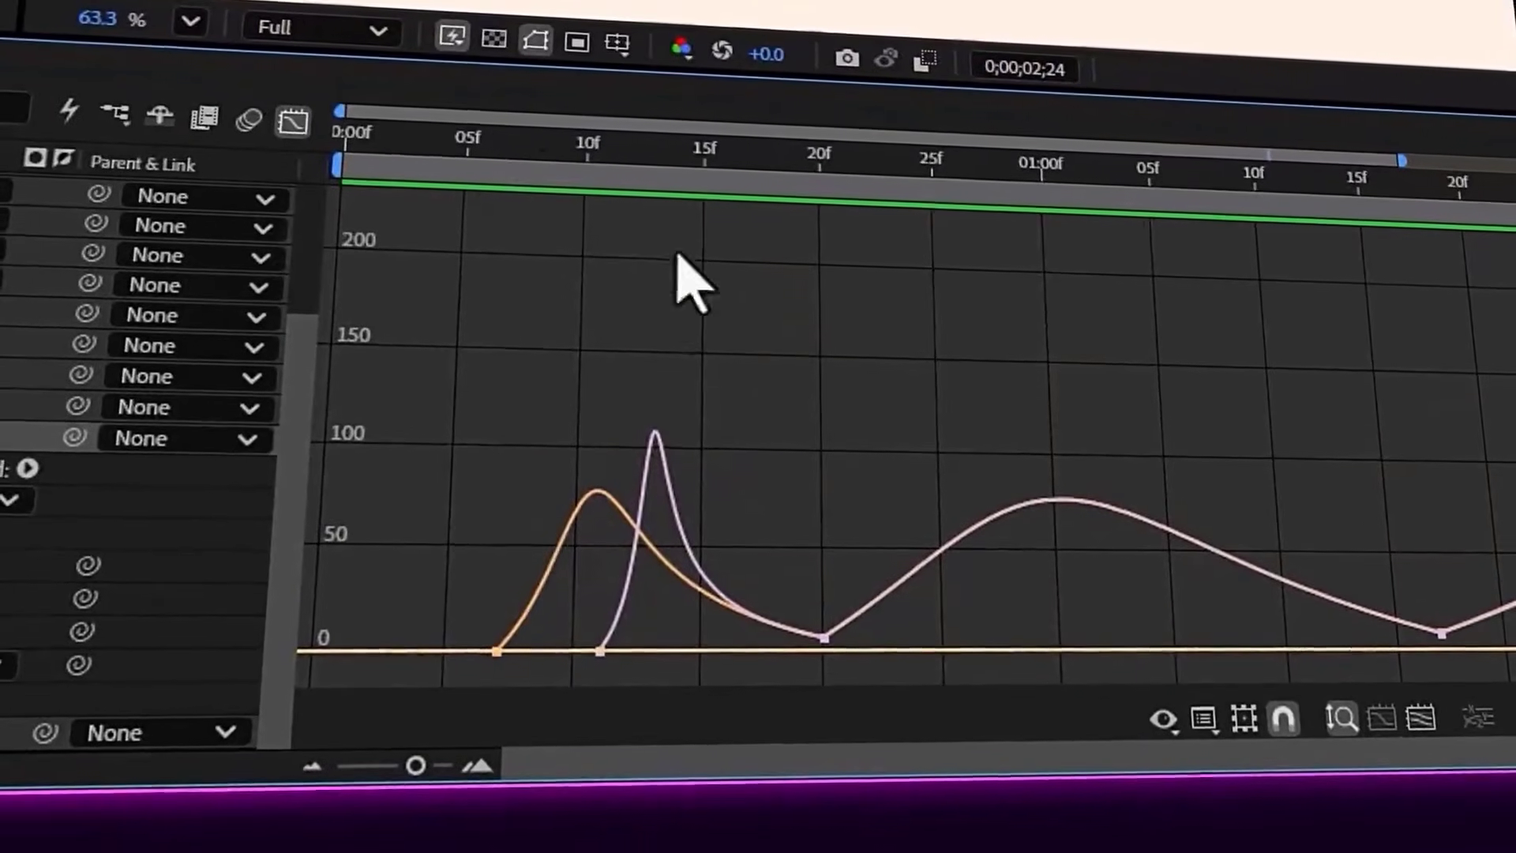
left_click_drag(590, 156, 1367, 654)
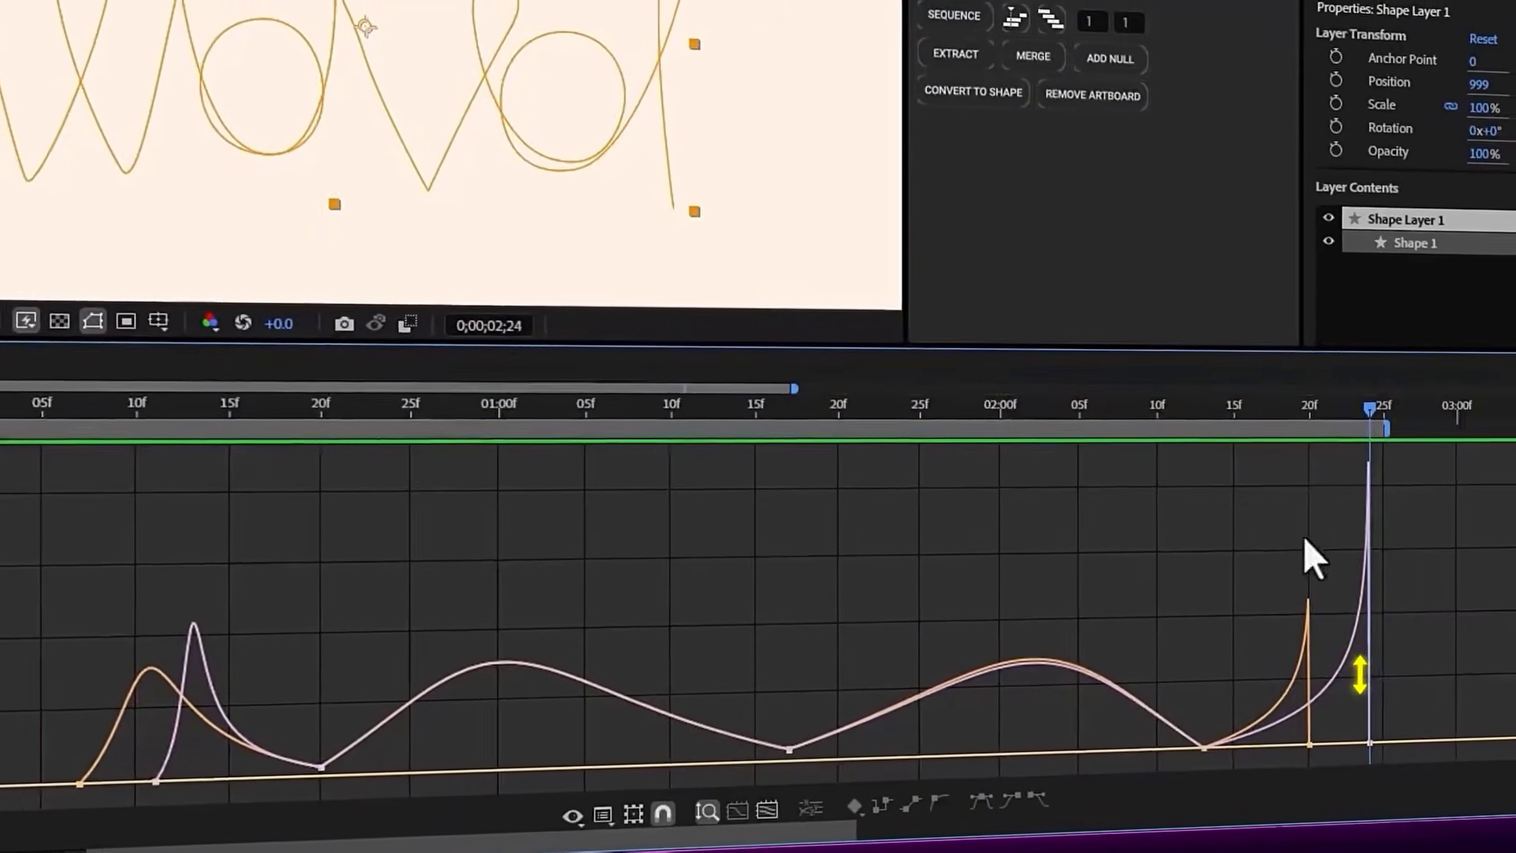
key("space")
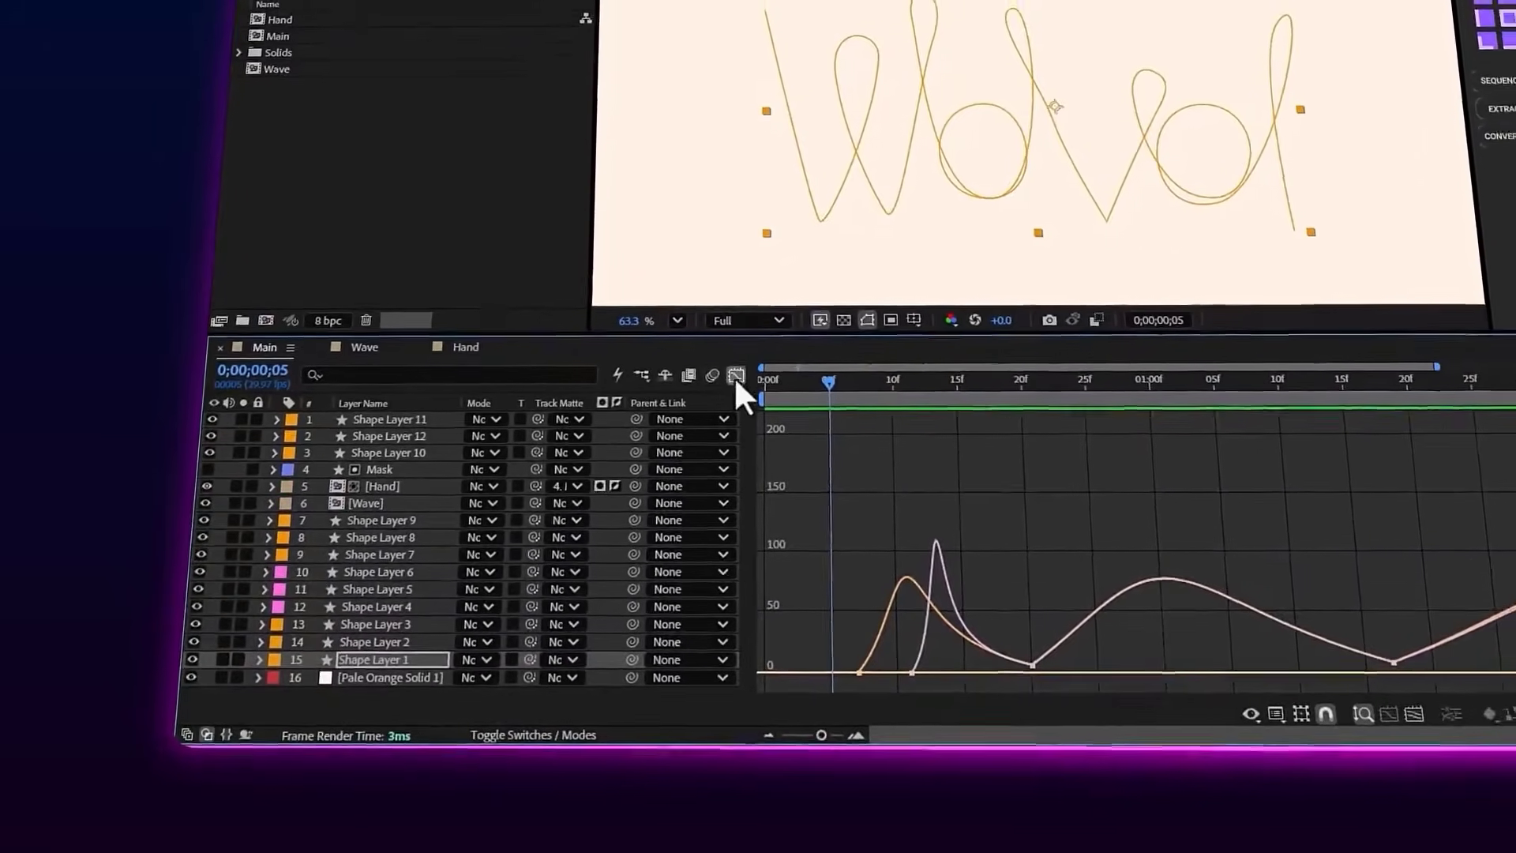
Return from the Graph Editor to the layer bars and scrub Main to 0;00;00;22
left_click(751, 366)
key("minus")
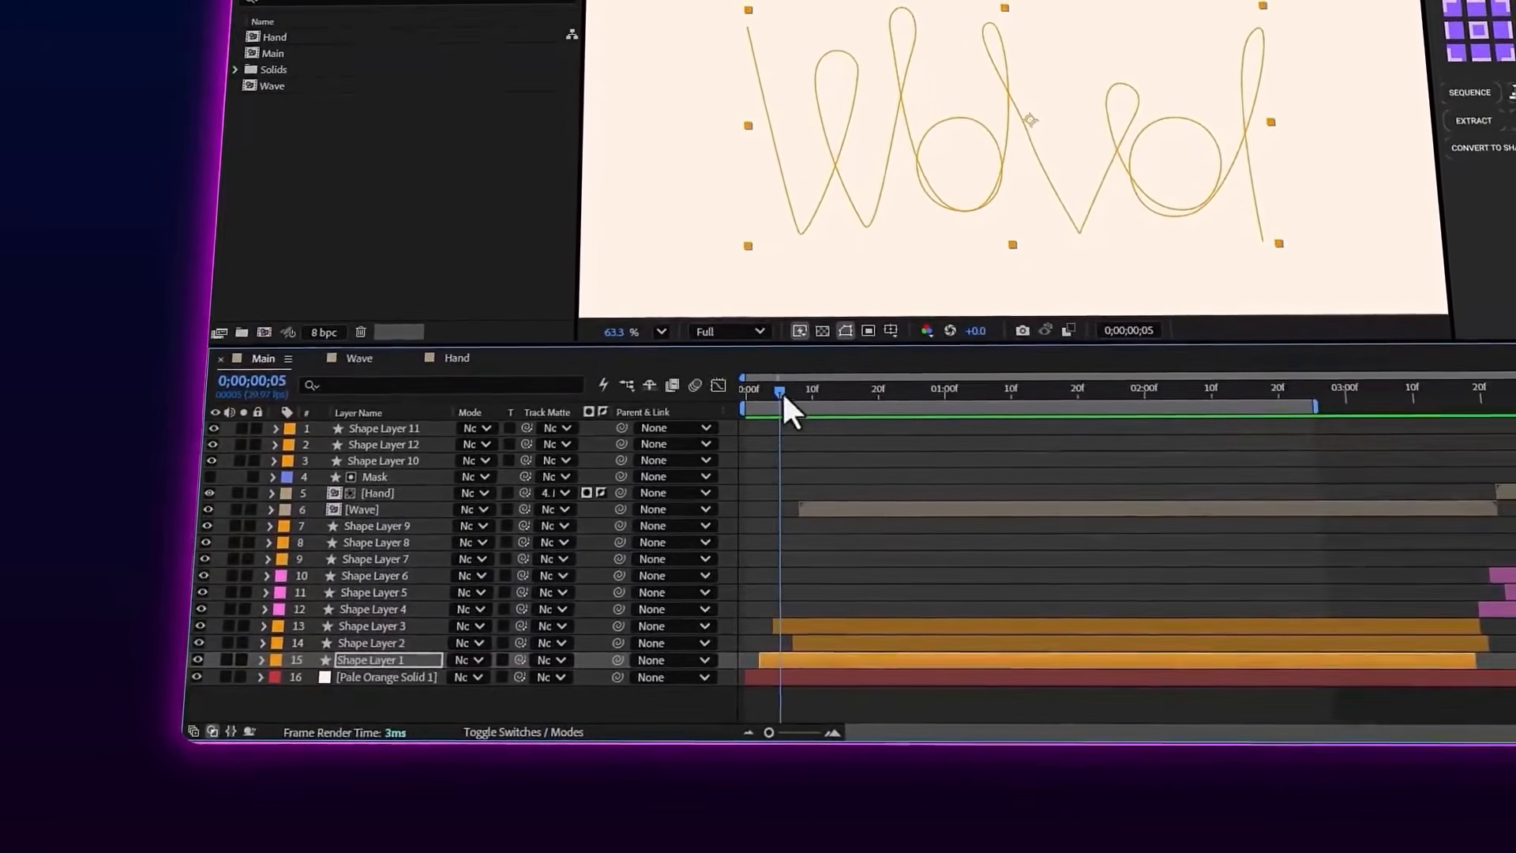
left_click_drag(782, 391, 857, 399)
left_click_drag(774, 441, 805, 443)
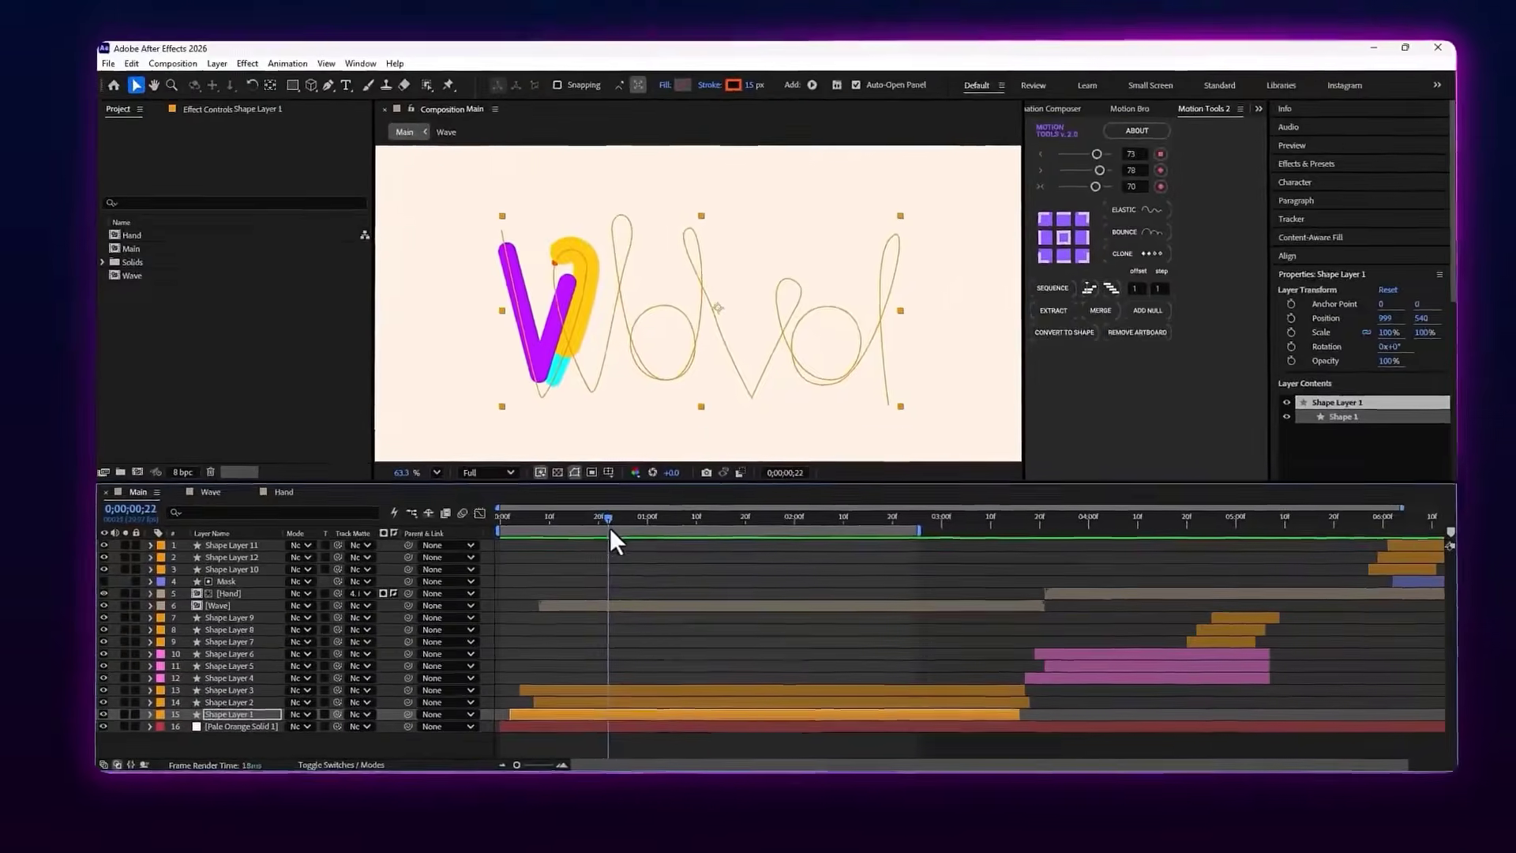
Compare the staggered timing of Shape Layer 1 and Shape Layer 2 while scrubbing Main to 0;00;03;04
left_click(730, 680)
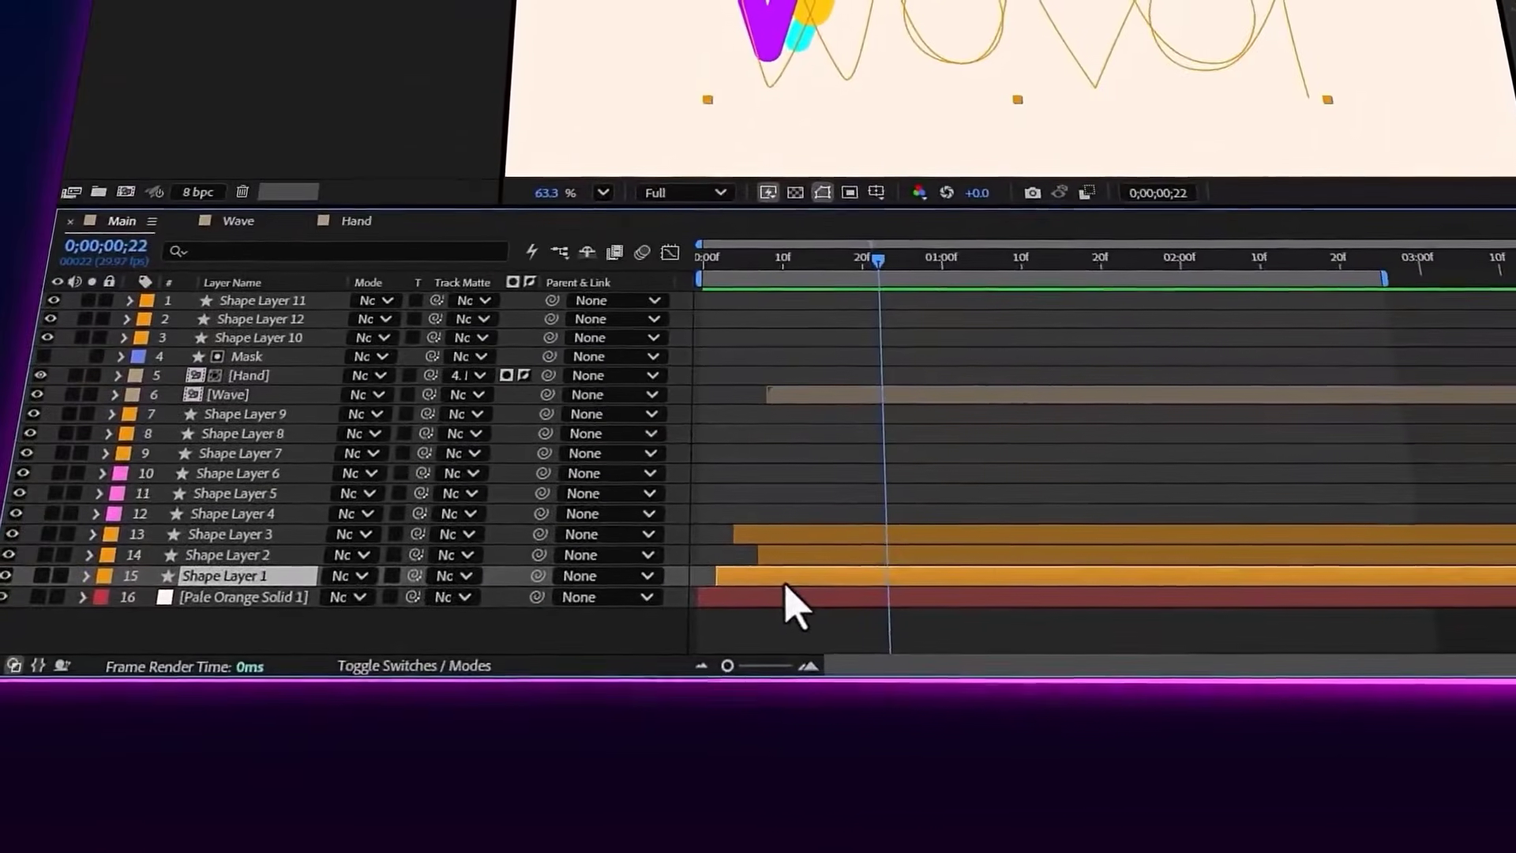
left_click(561, 687)
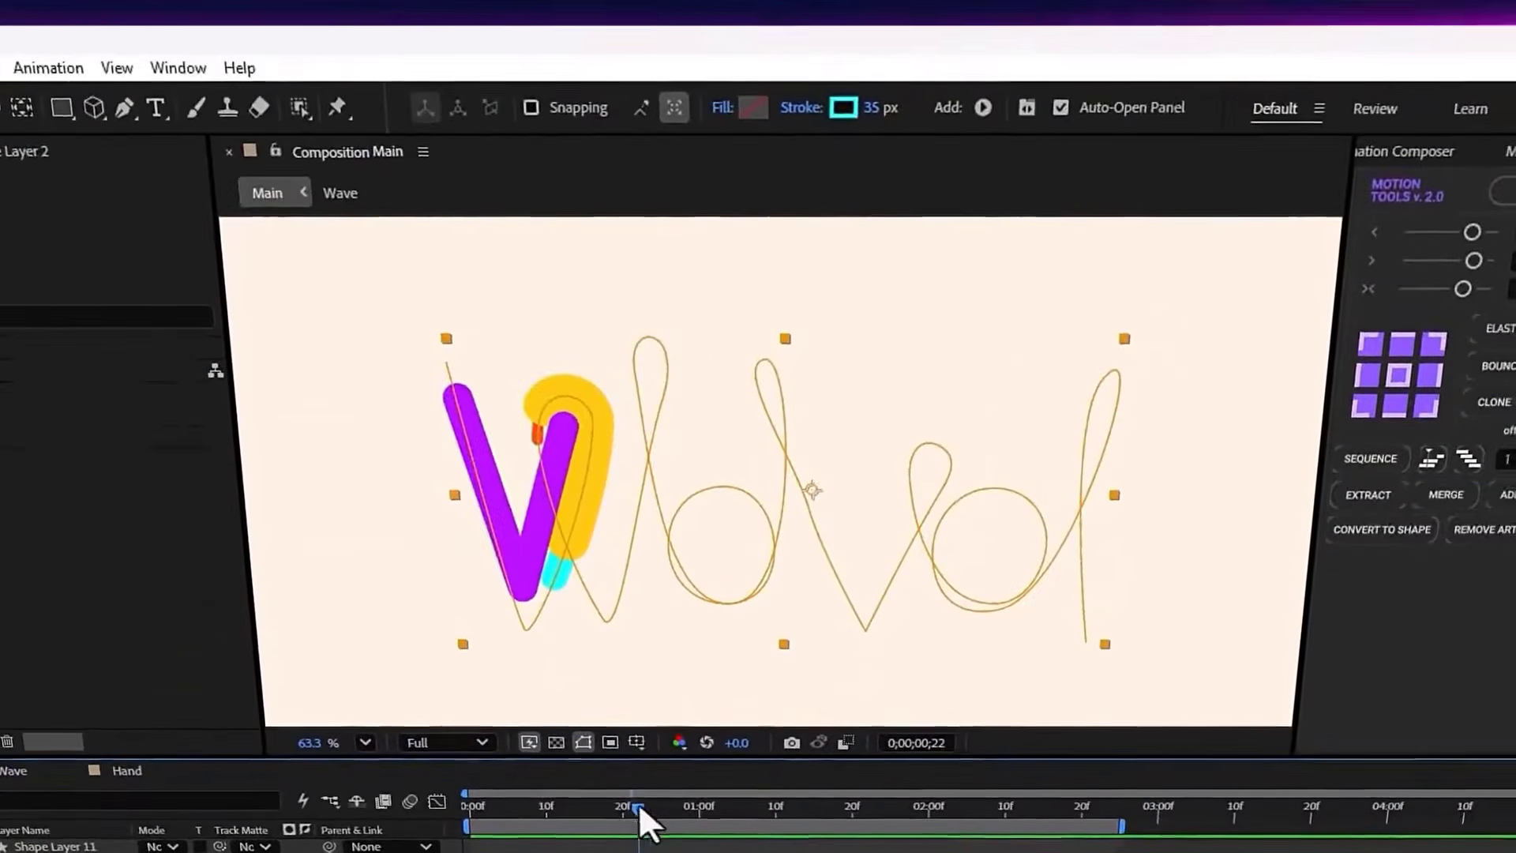
left_click_drag(637, 802, 715, 836)
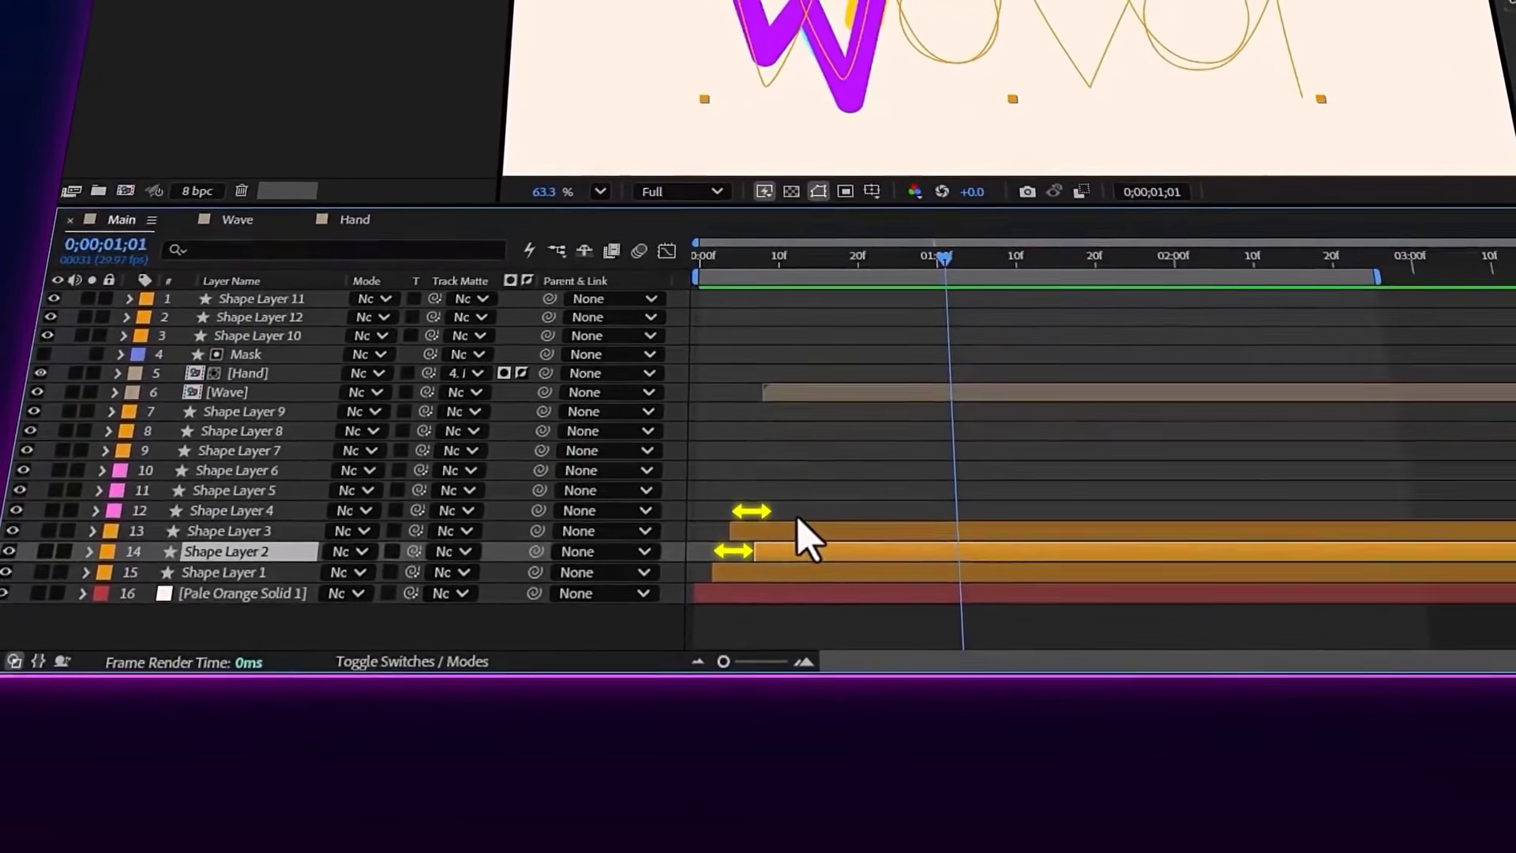
left_click_drag(947, 261, 981, 261)
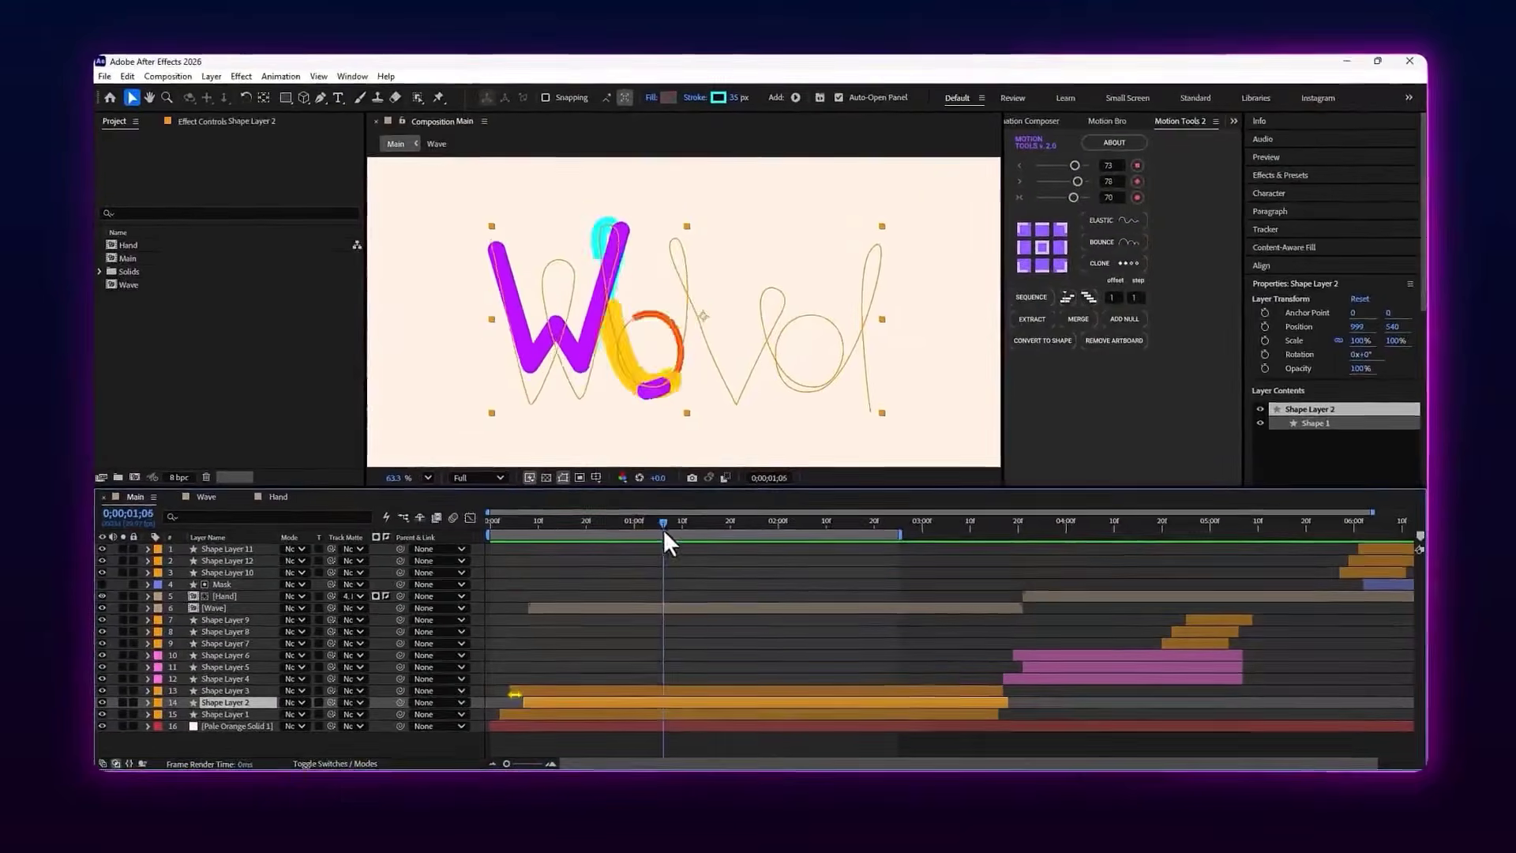
left_click_drag(664, 534, 864, 562)
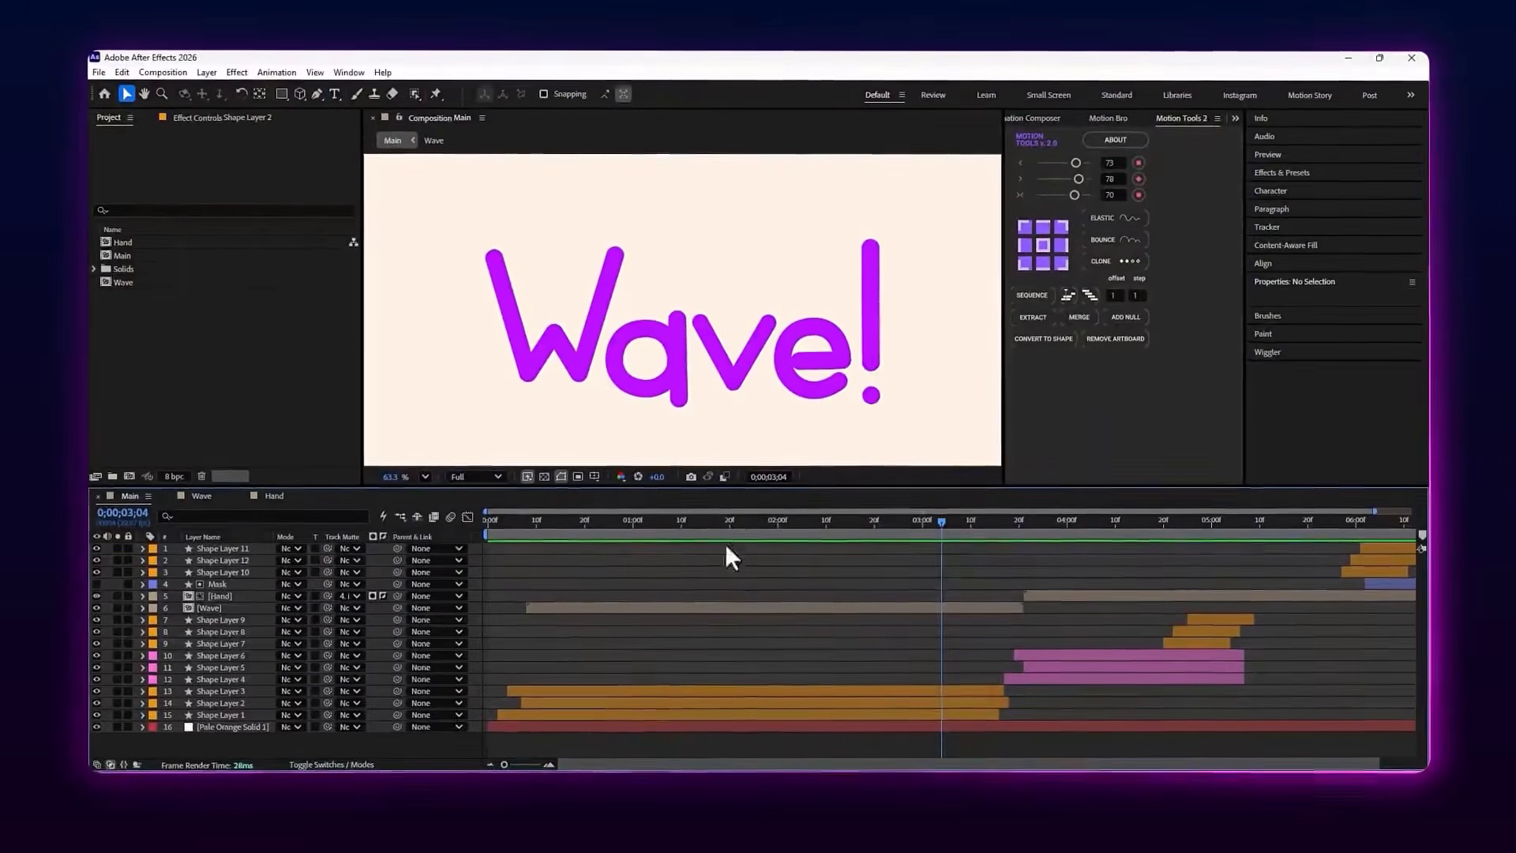
Open the Wave precomposition from its layer in Main and check its W layer
double_click(701, 609)
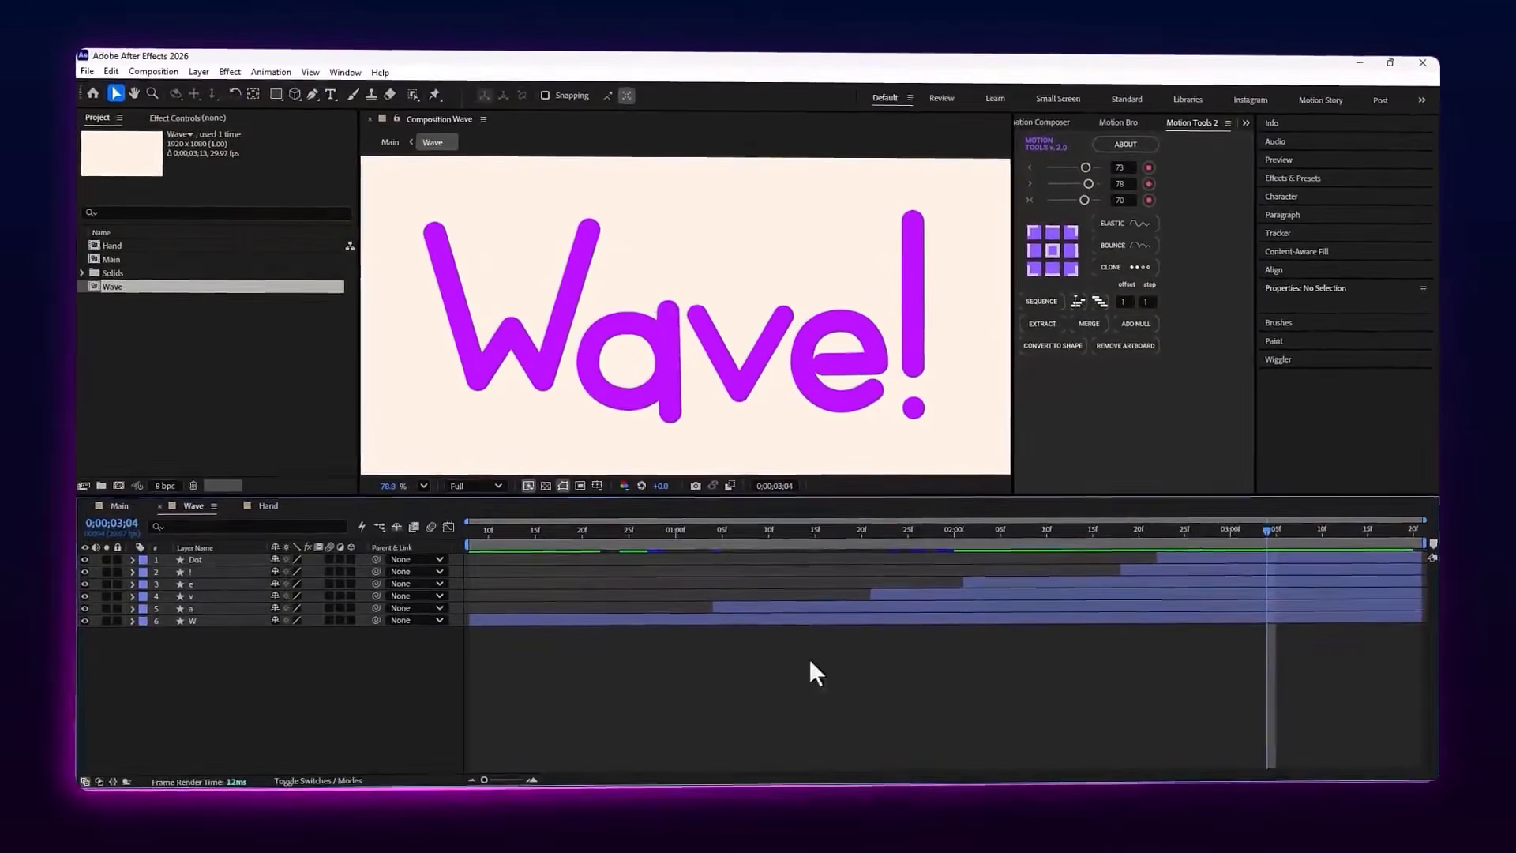
left_click(840, 620)
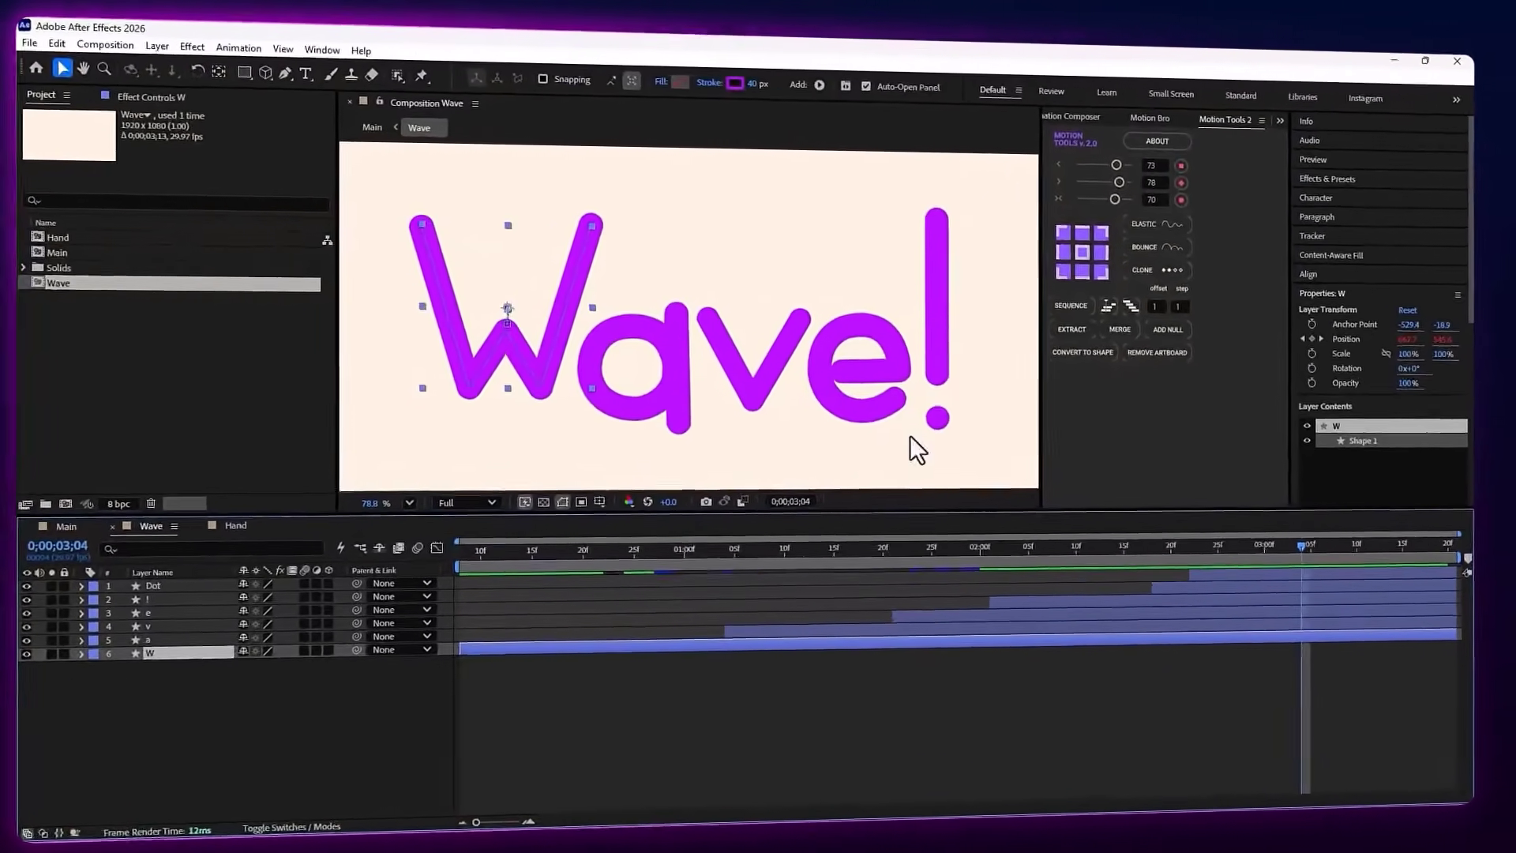
left_click(889, 665)
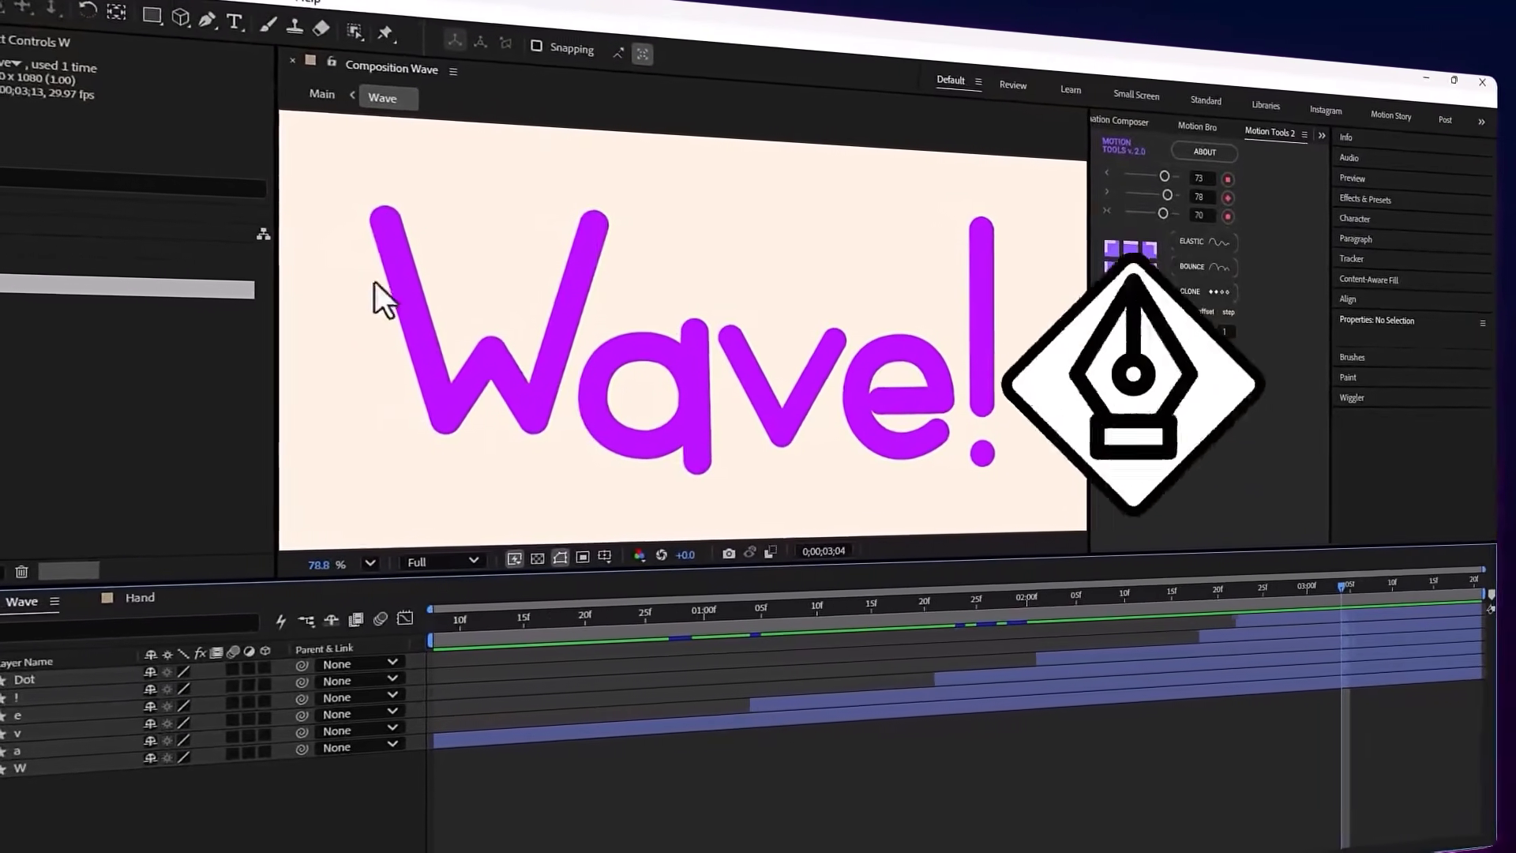
Inspect the separate letter shapes in the Wave composition, including the W, the dot and the exclamation mark
left_click(647, 356)
left_click(530, 410)
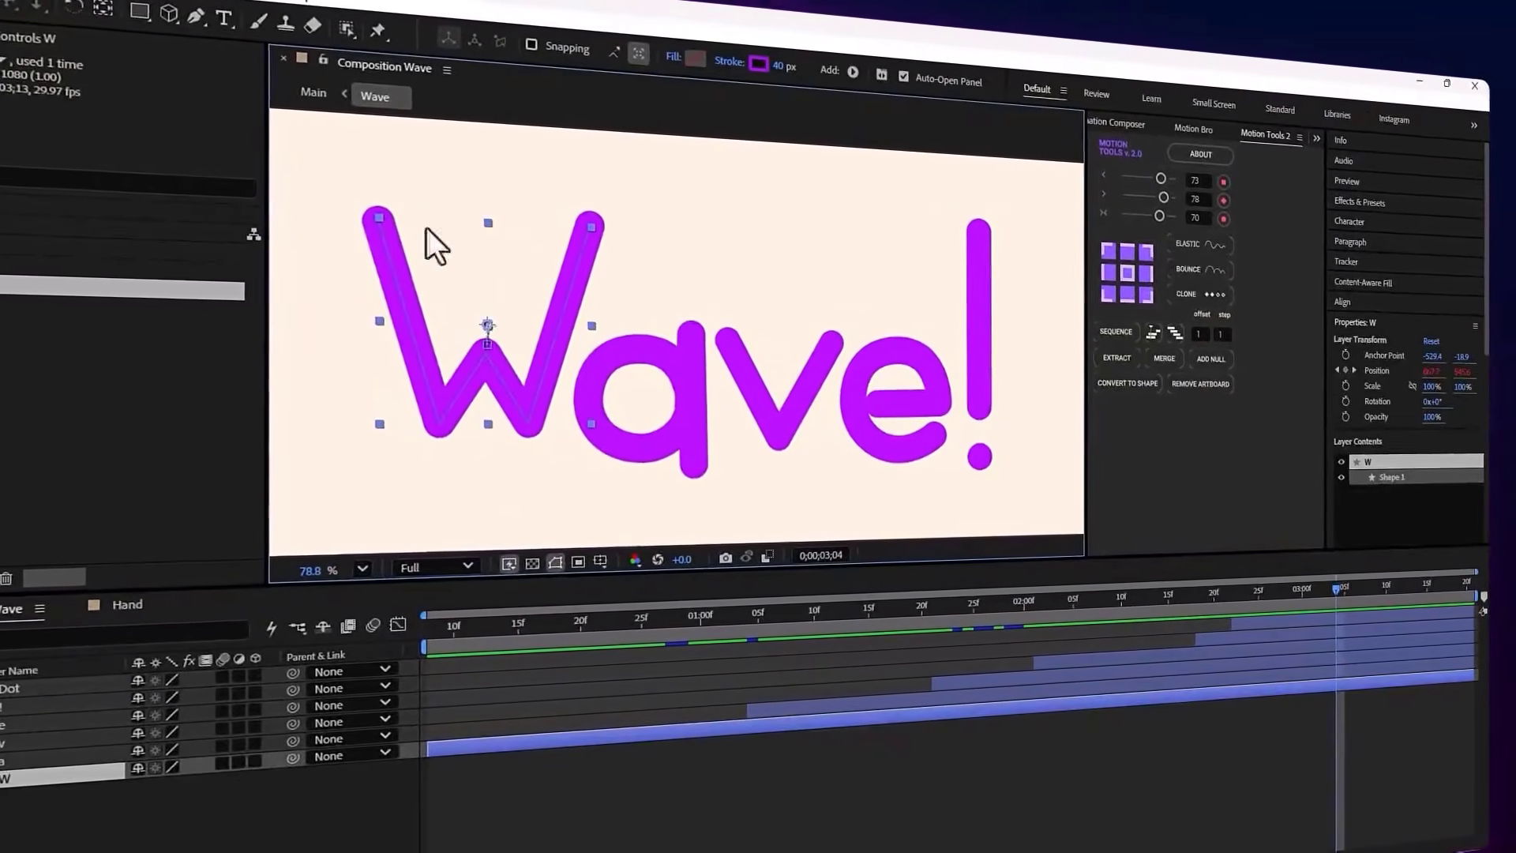
left_click(689, 426)
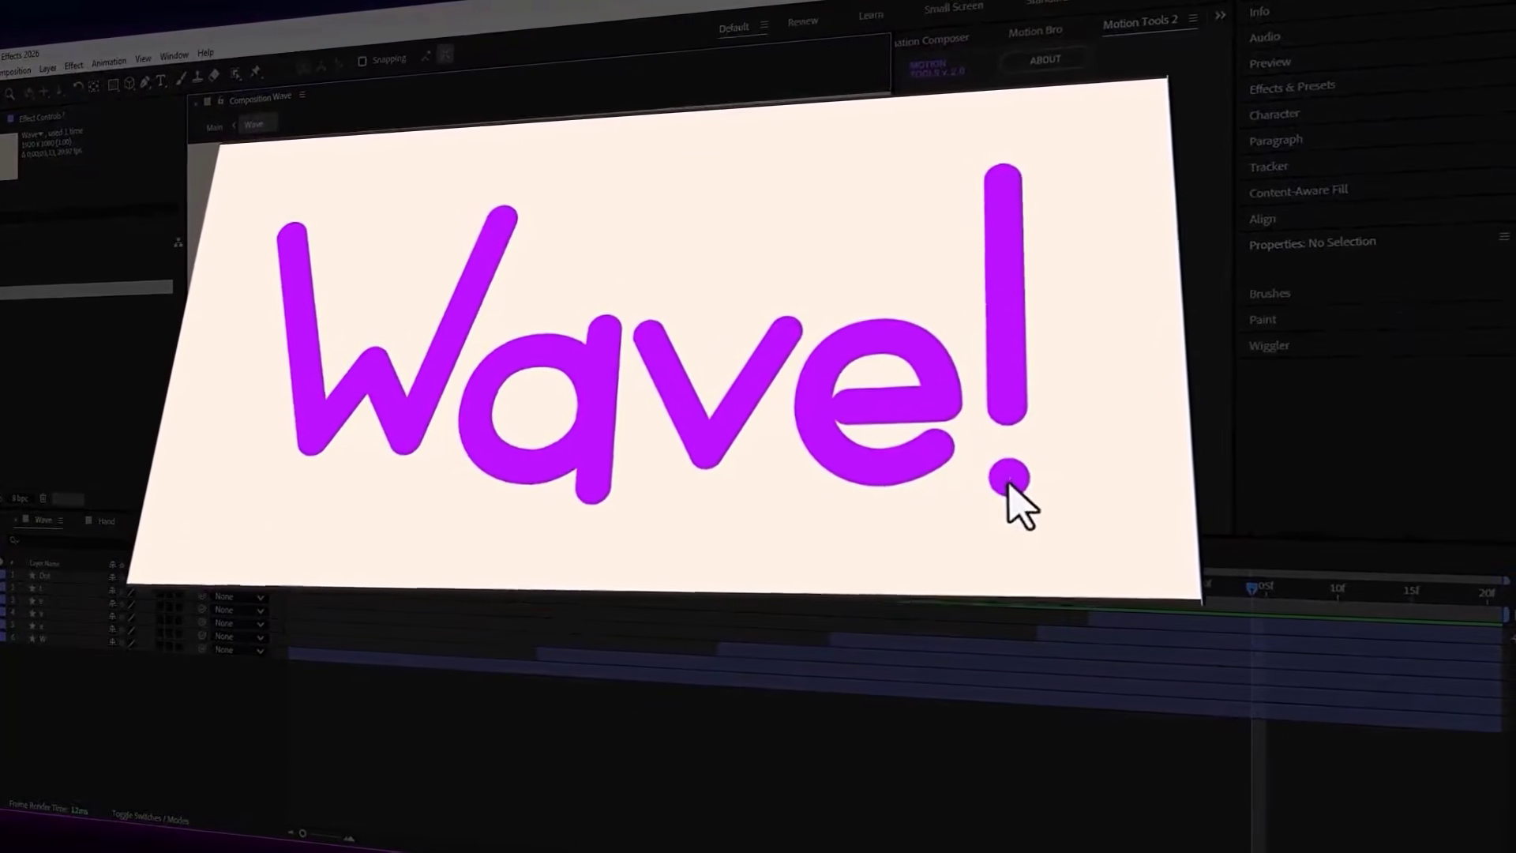
left_click(1011, 480)
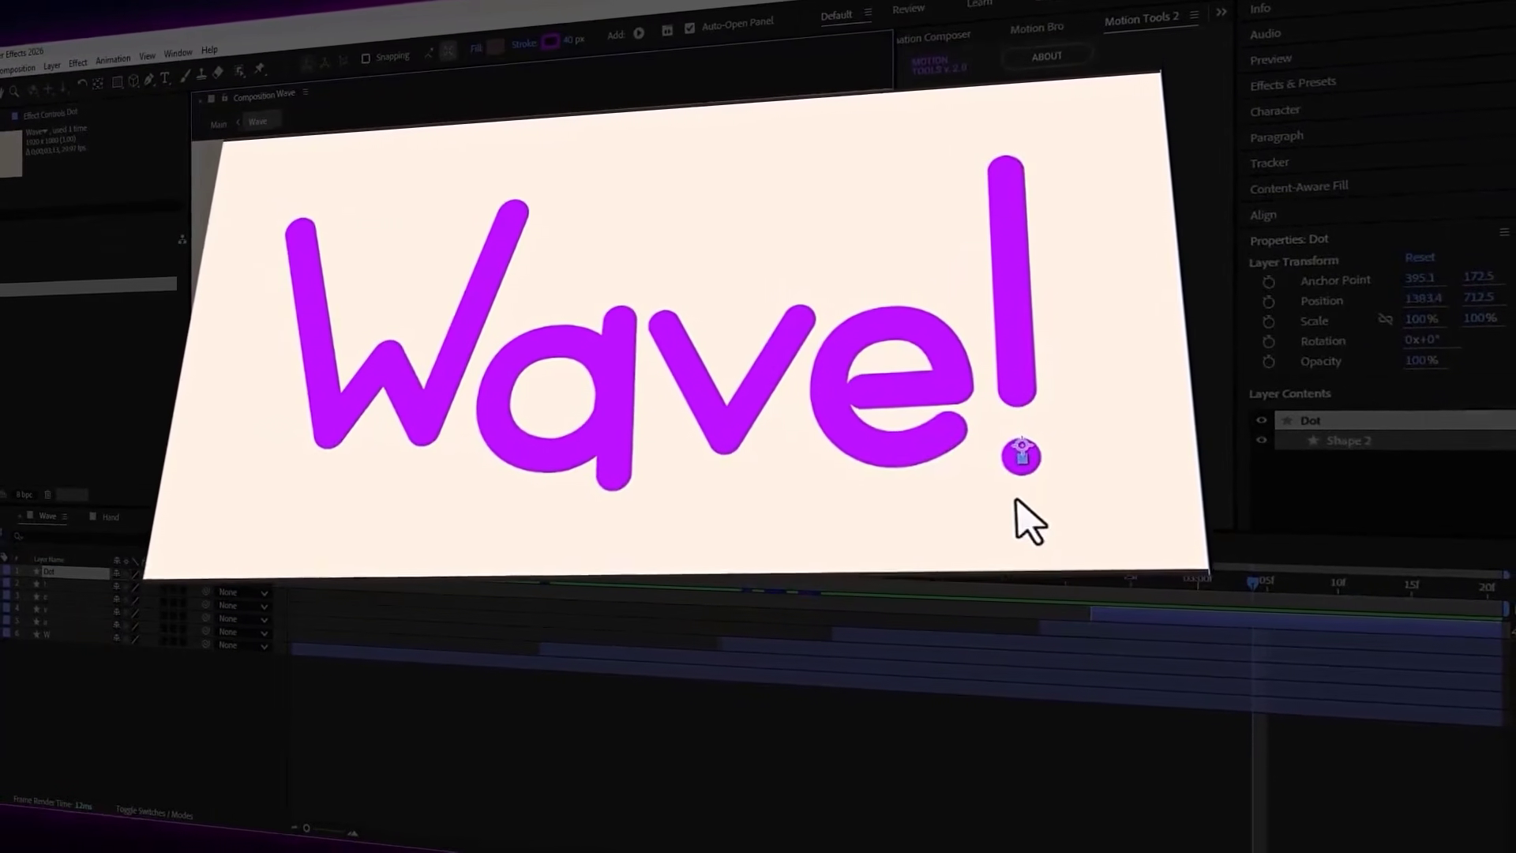
left_click(1013, 320)
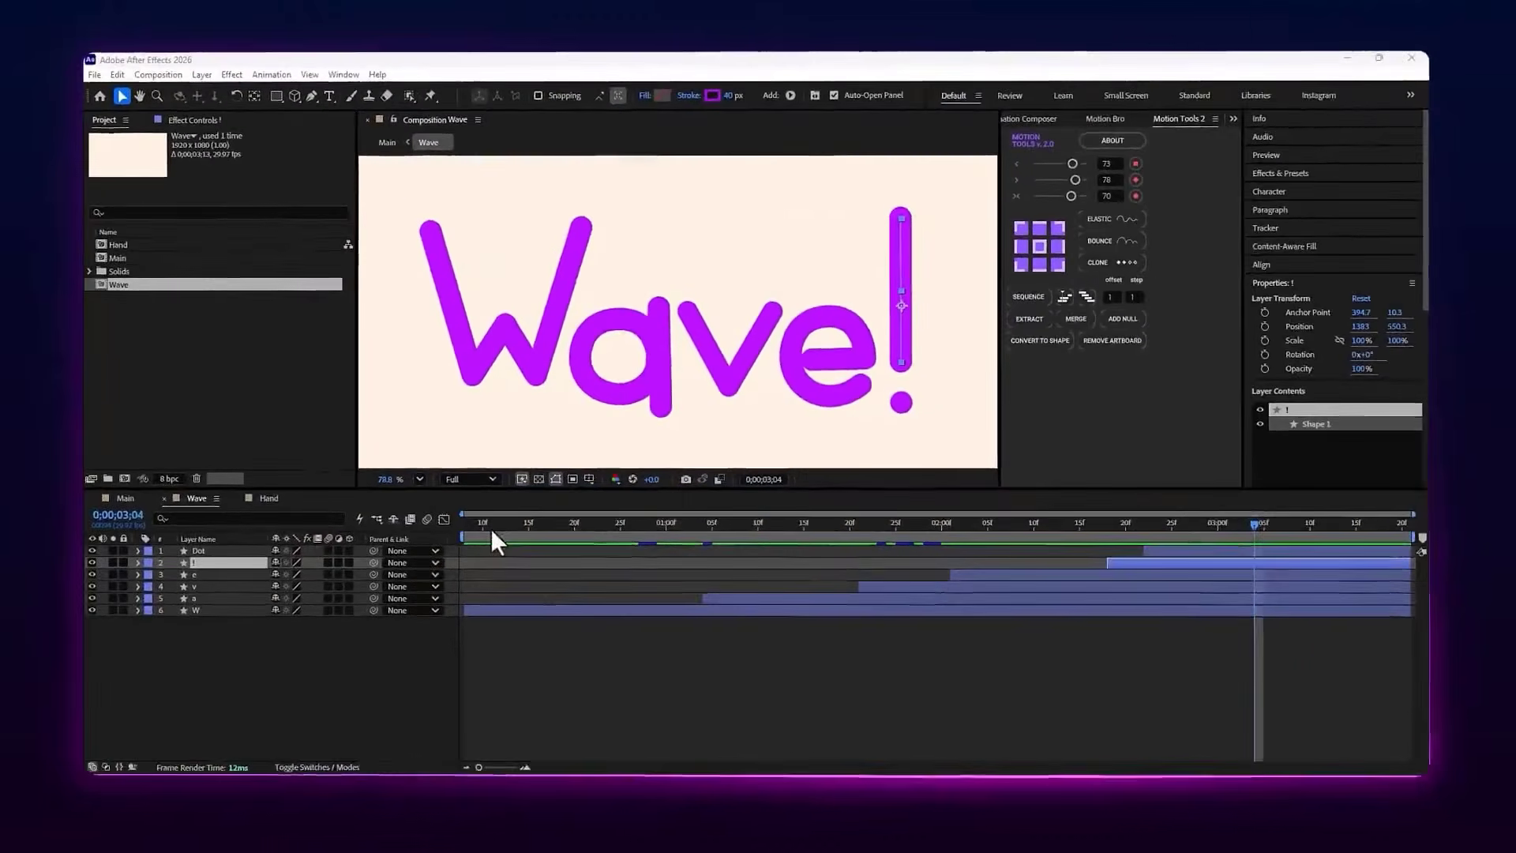
Scrub through the Wave composition to 0;00;03;00 to examine how the letters and exclamation mark animate
left_click(346, 575)
mouse_move(537, 544)
left_mouse_down()
mouse_move(798, 562)
mouse_move(994, 604)
left_mouse_up()
mouse_move(1116, 632)
left_mouse_down()
mouse_move(1201, 638)
mouse_move(1032, 670)
mouse_move(688, 691)
mouse_move(899, 688)
left_mouse_up()
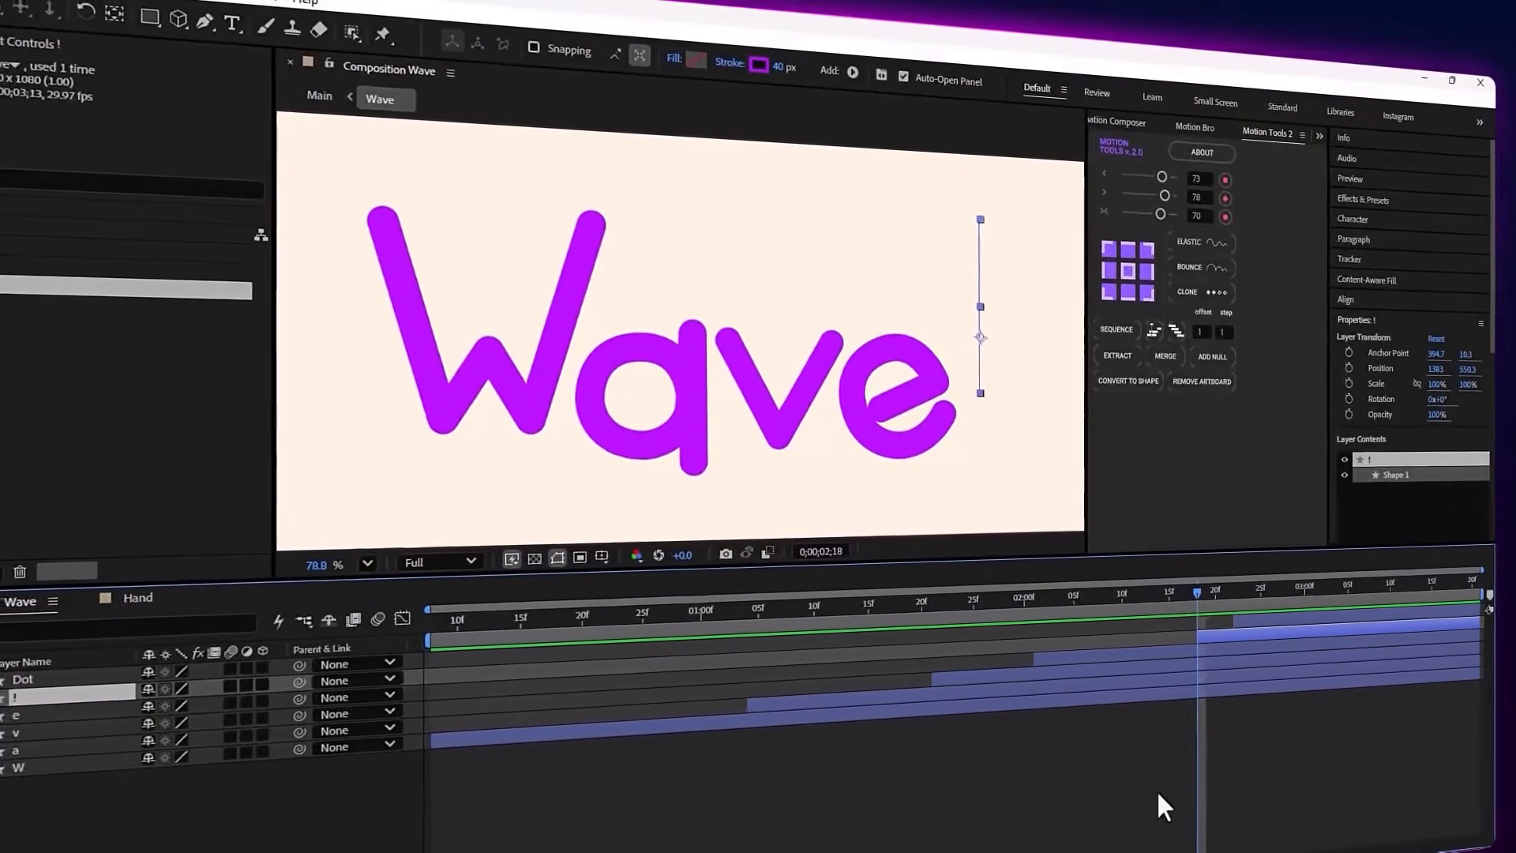
left_click(1304, 594)
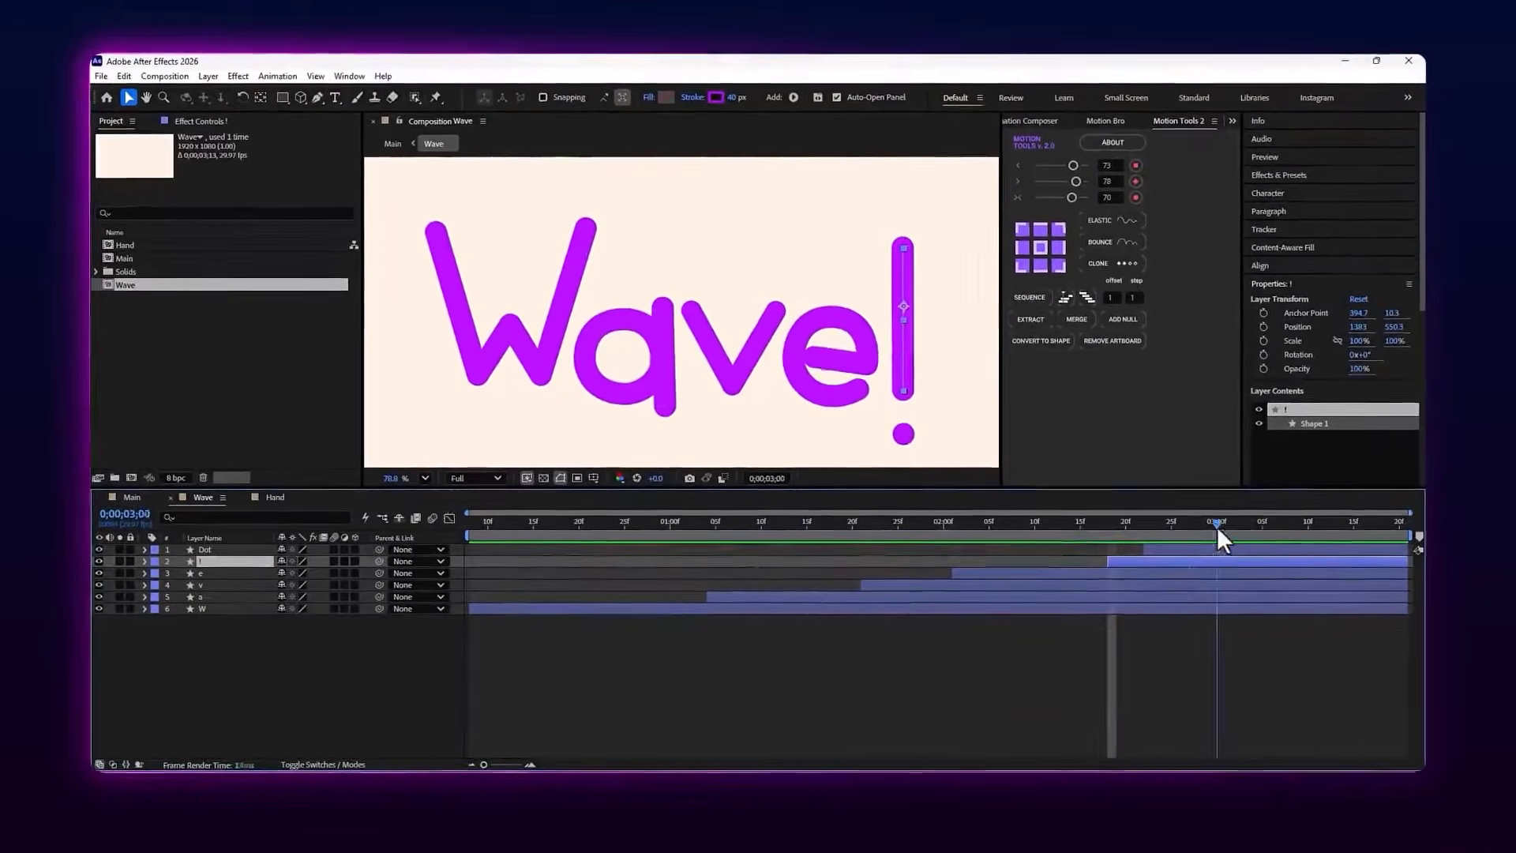
Select the letter W and scrub from 0;00;00;14 to 0;00;01;01 to examine its animation
left_click(491, 328)
left_click(521, 529)
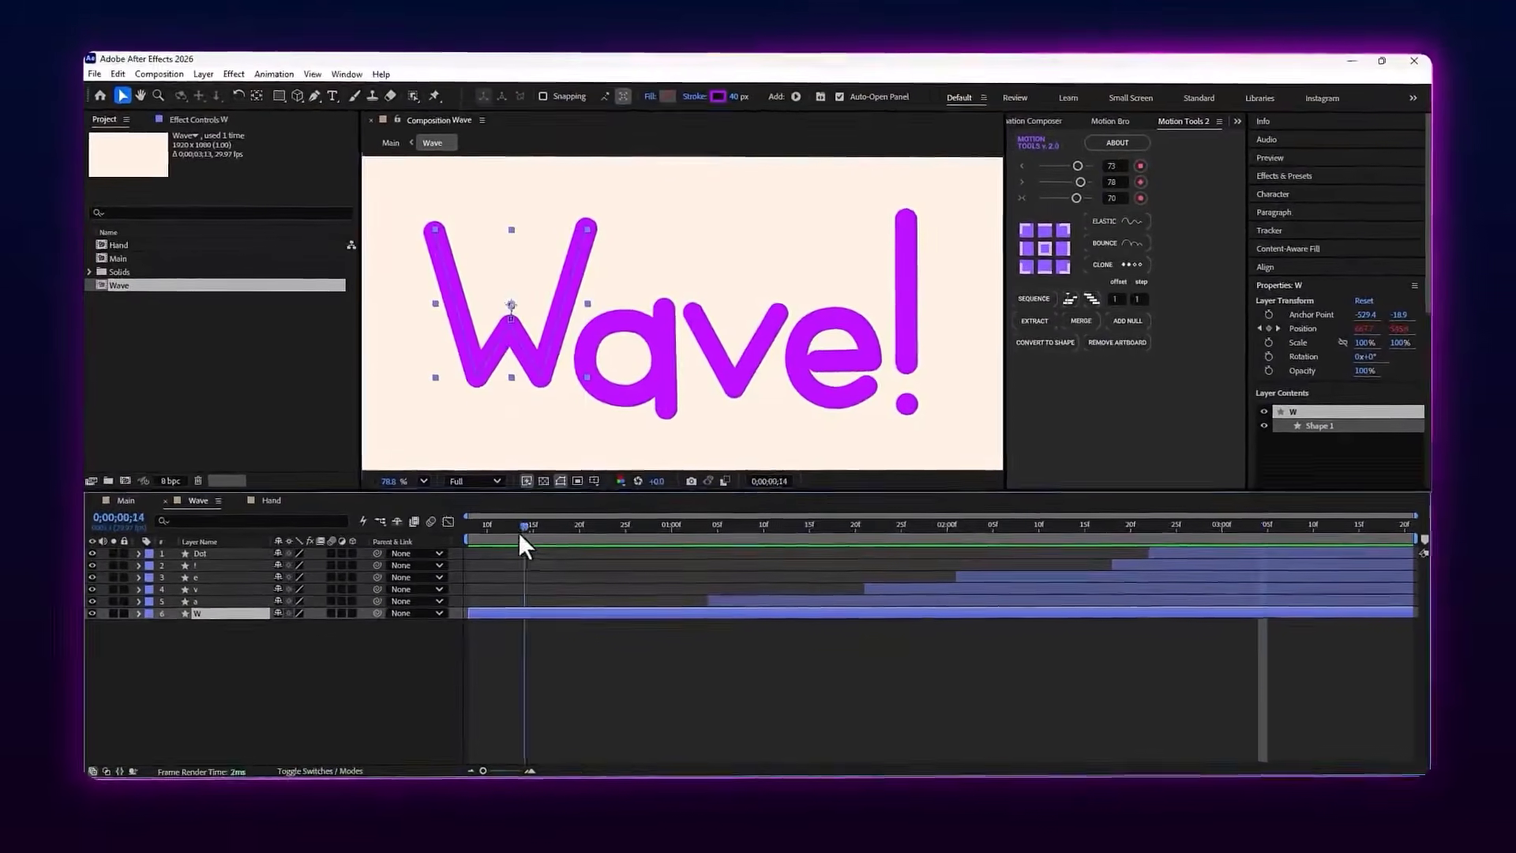
left_click_drag(518, 532, 625, 532)
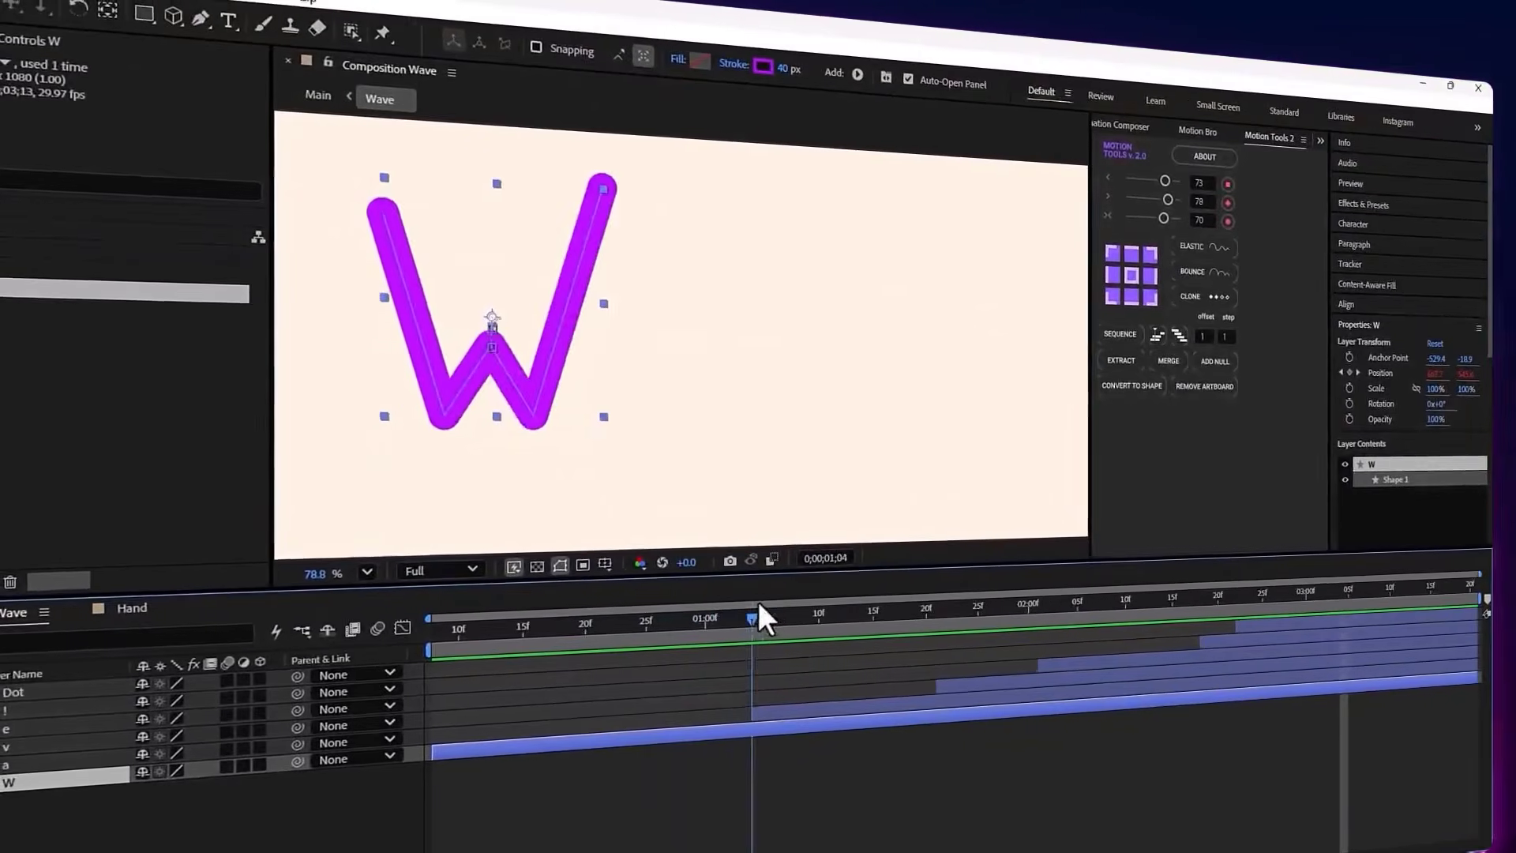
left_click_drag(723, 624, 708, 622)
Reveal the W layer's keyframed properties, select Position and scrub to 0;00;00;24
key("u")
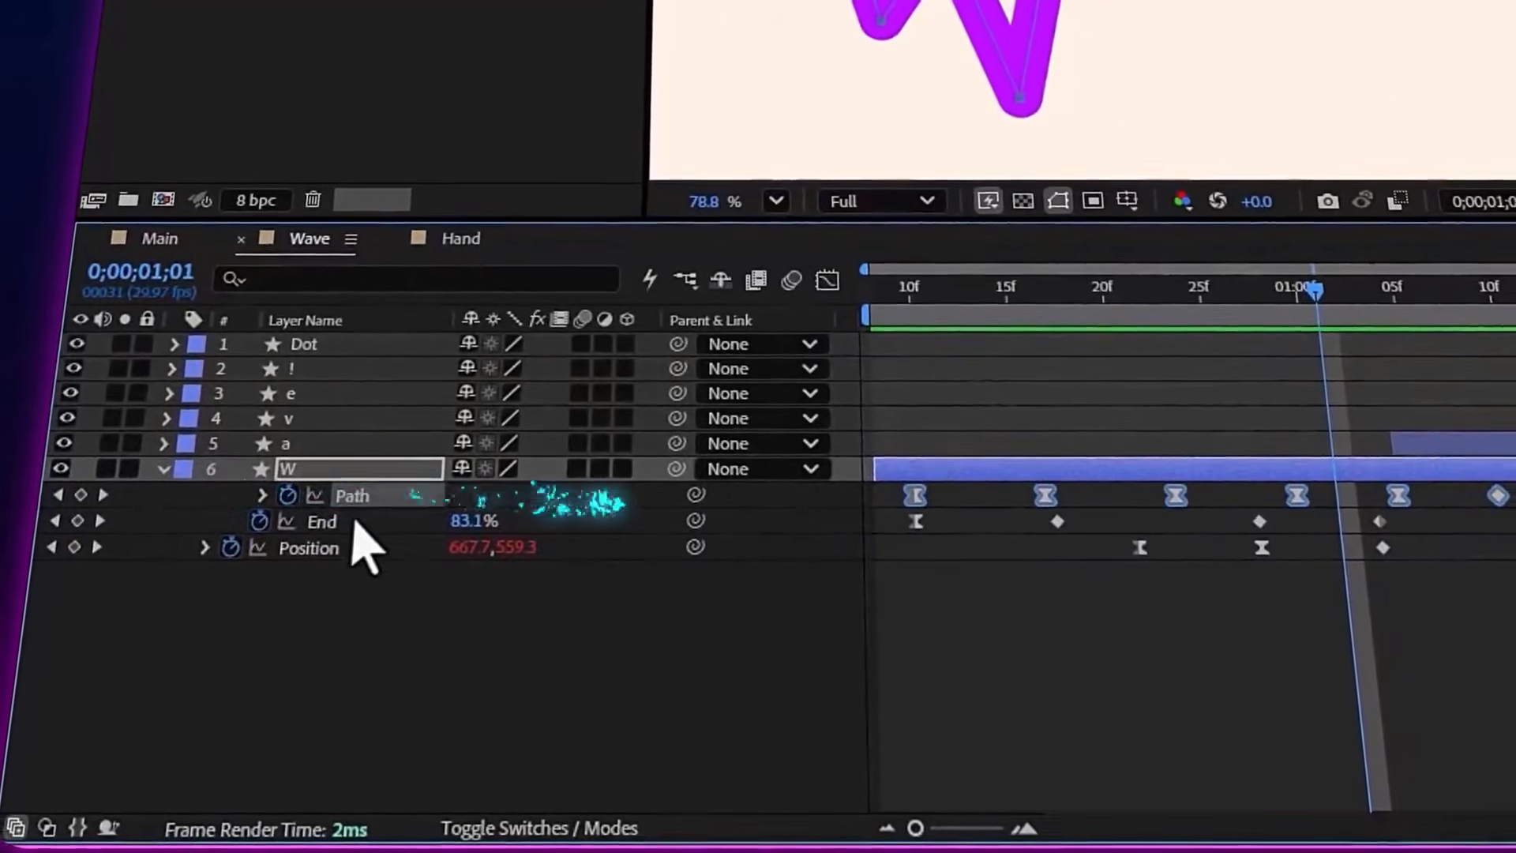
left_click(339, 553)
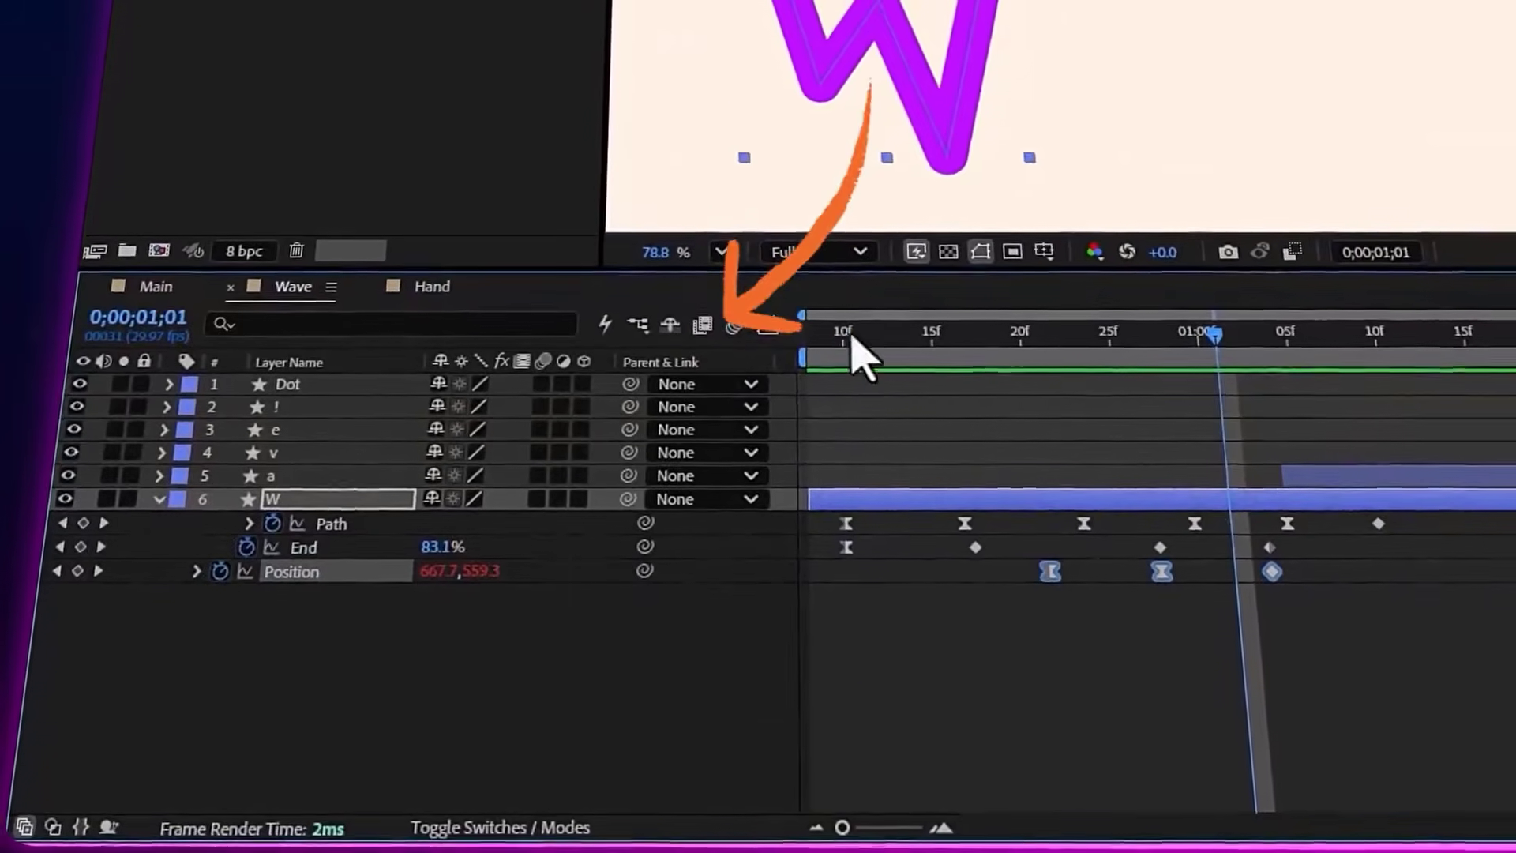
left_click_drag(940, 379, 1088, 371)
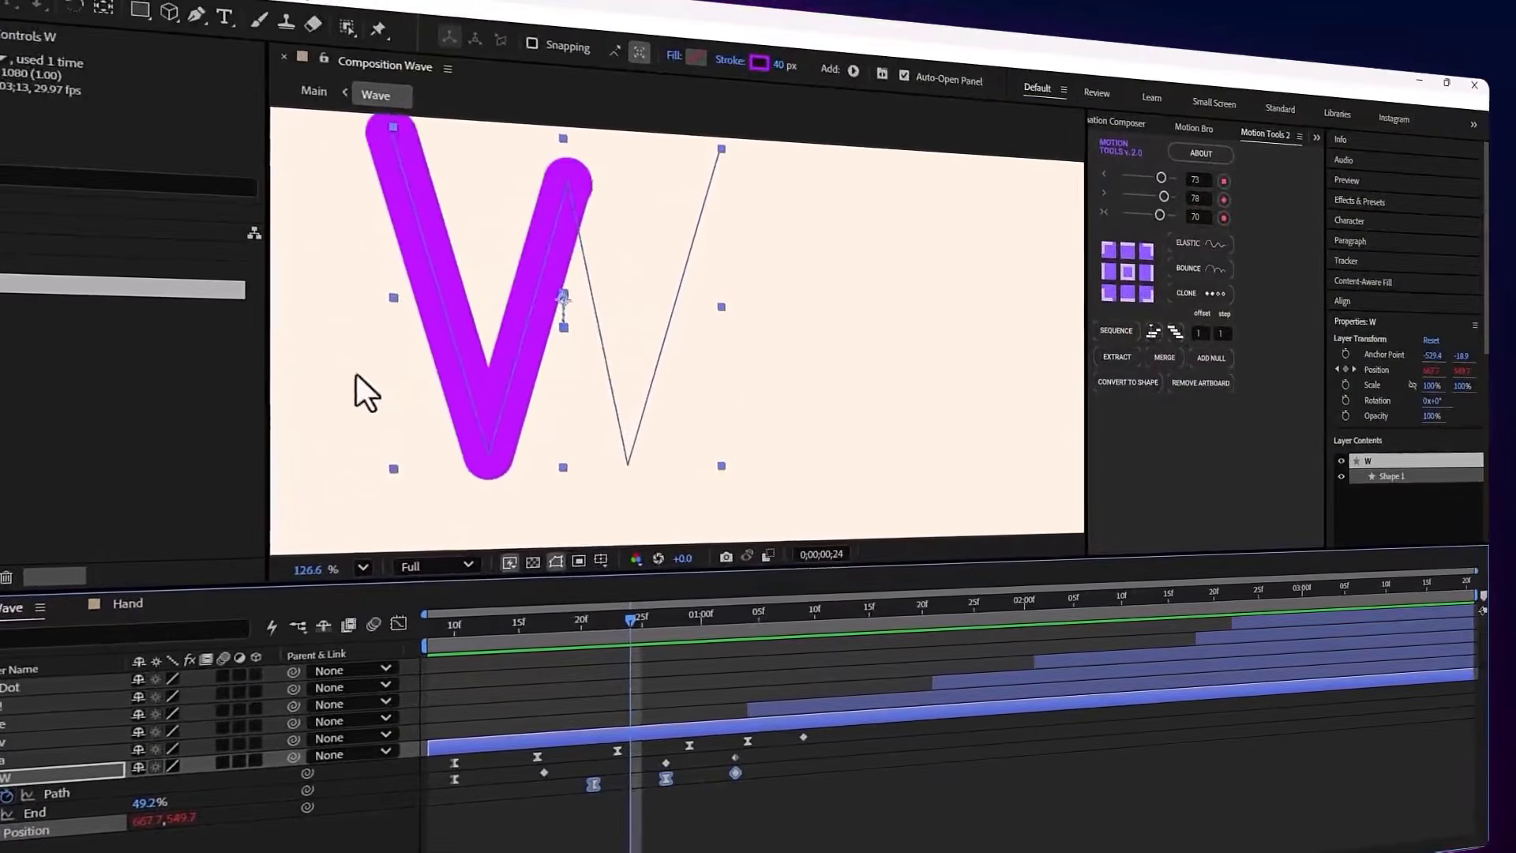
Select the W layer's End keyframes and scrub to 0;00;00;16 to examine how the stroke is drawn
mouse_move(629, 618)
left_mouse_down()
mouse_move(522, 626)
mouse_move(484, 609)
mouse_move(610, 618)
left_mouse_up()
mouse_move(676, 559)
left_mouse_down()
mouse_move(911, 500)
mouse_move(737, 504)
mouse_move(807, 462)
left_mouse_up()
left_click(269, 642)
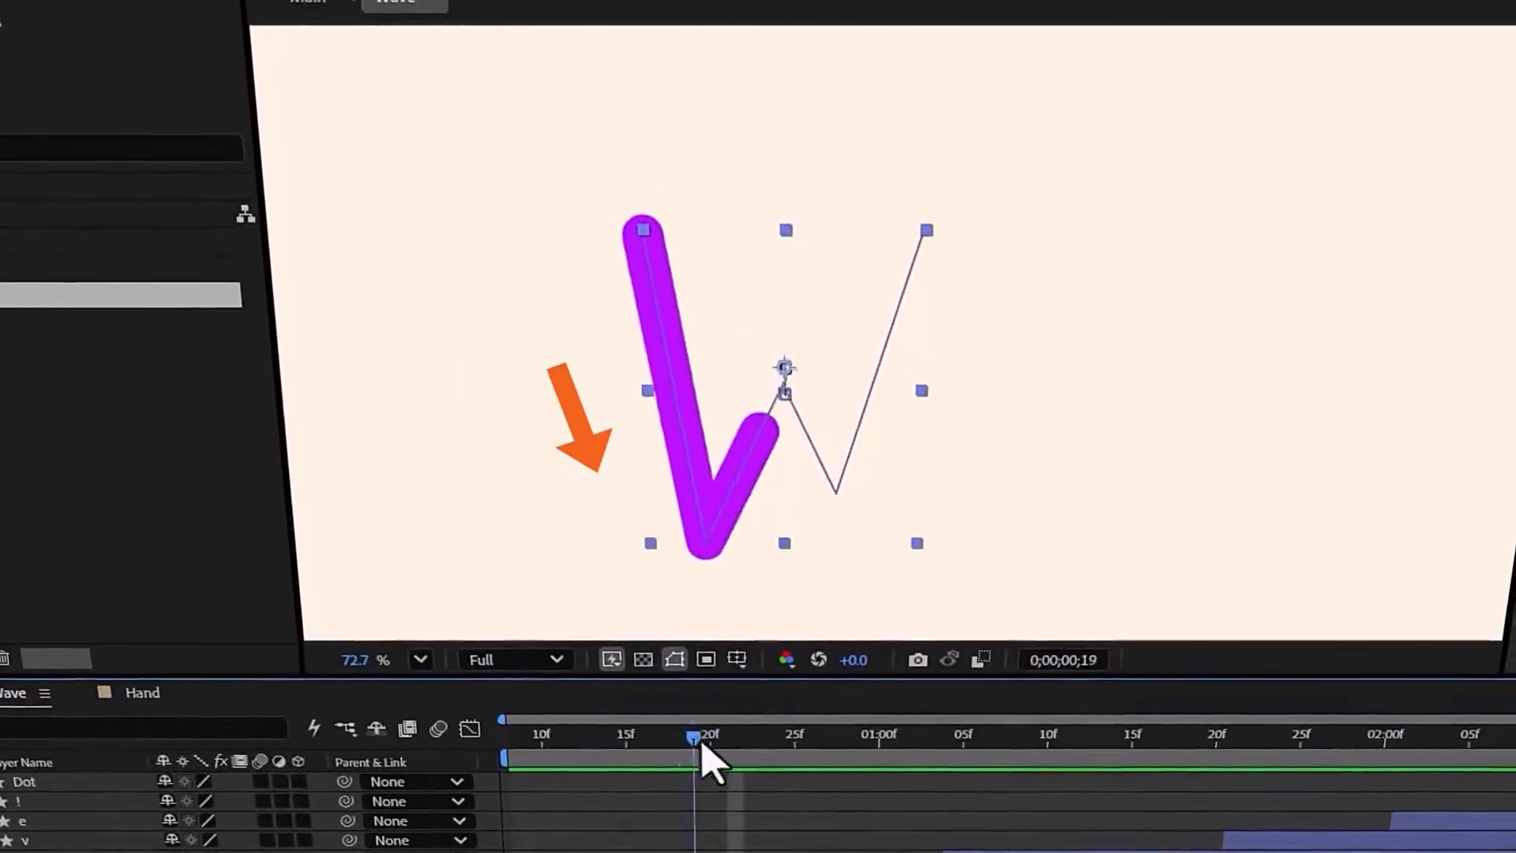
mouse_move(708, 758)
left_mouse_down()
mouse_move(775, 767)
mouse_move(785, 731)
mouse_move(816, 719)
mouse_move(930, 708)
mouse_move(630, 713)
left_mouse_up()
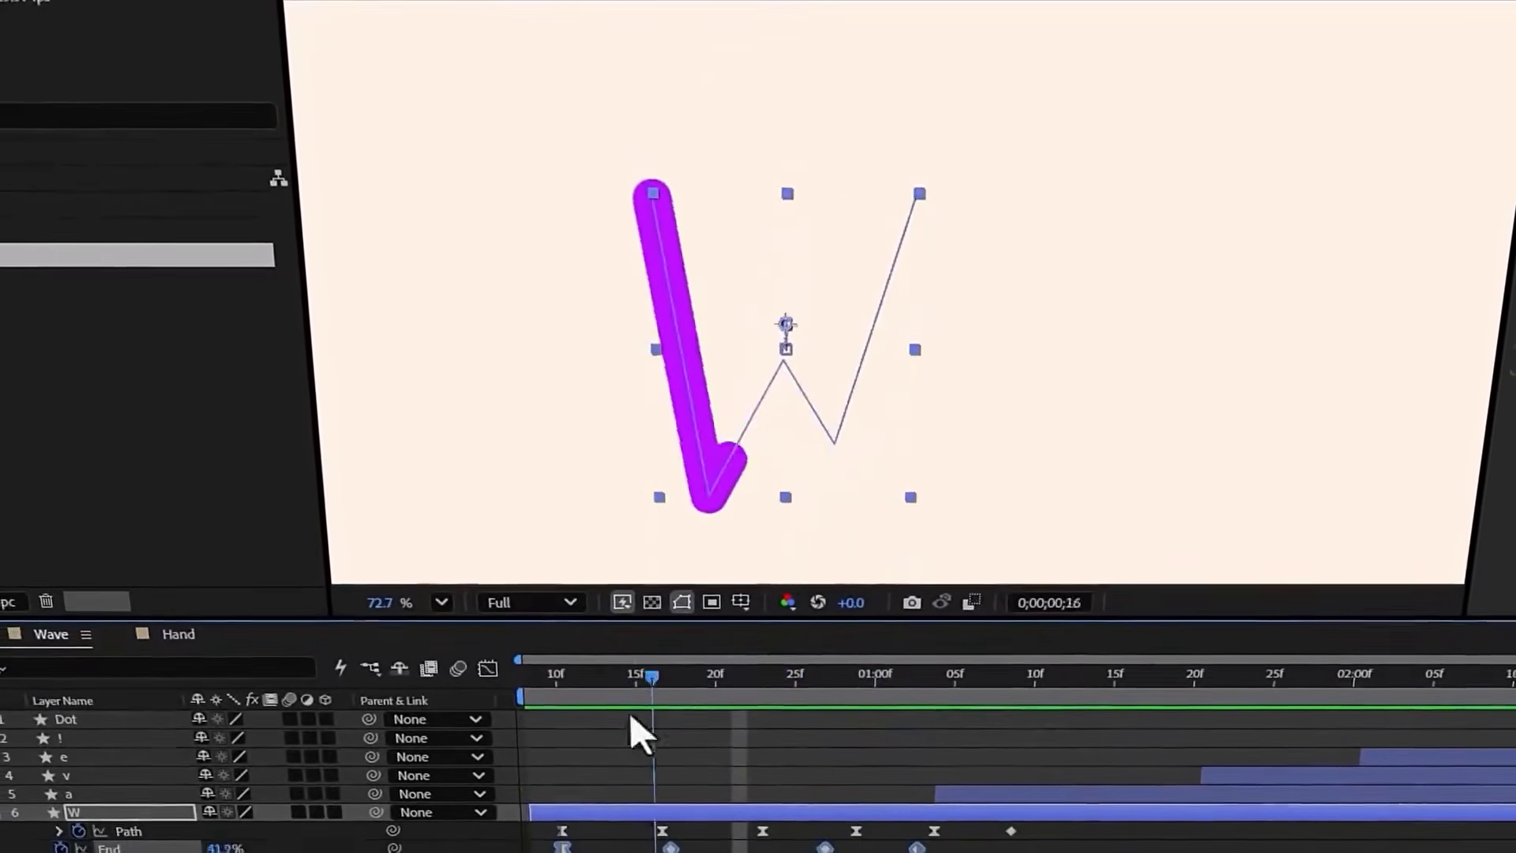
Preview the Wave lettering animation and scrub the Wave composition to 0;00;02;07
key("space")
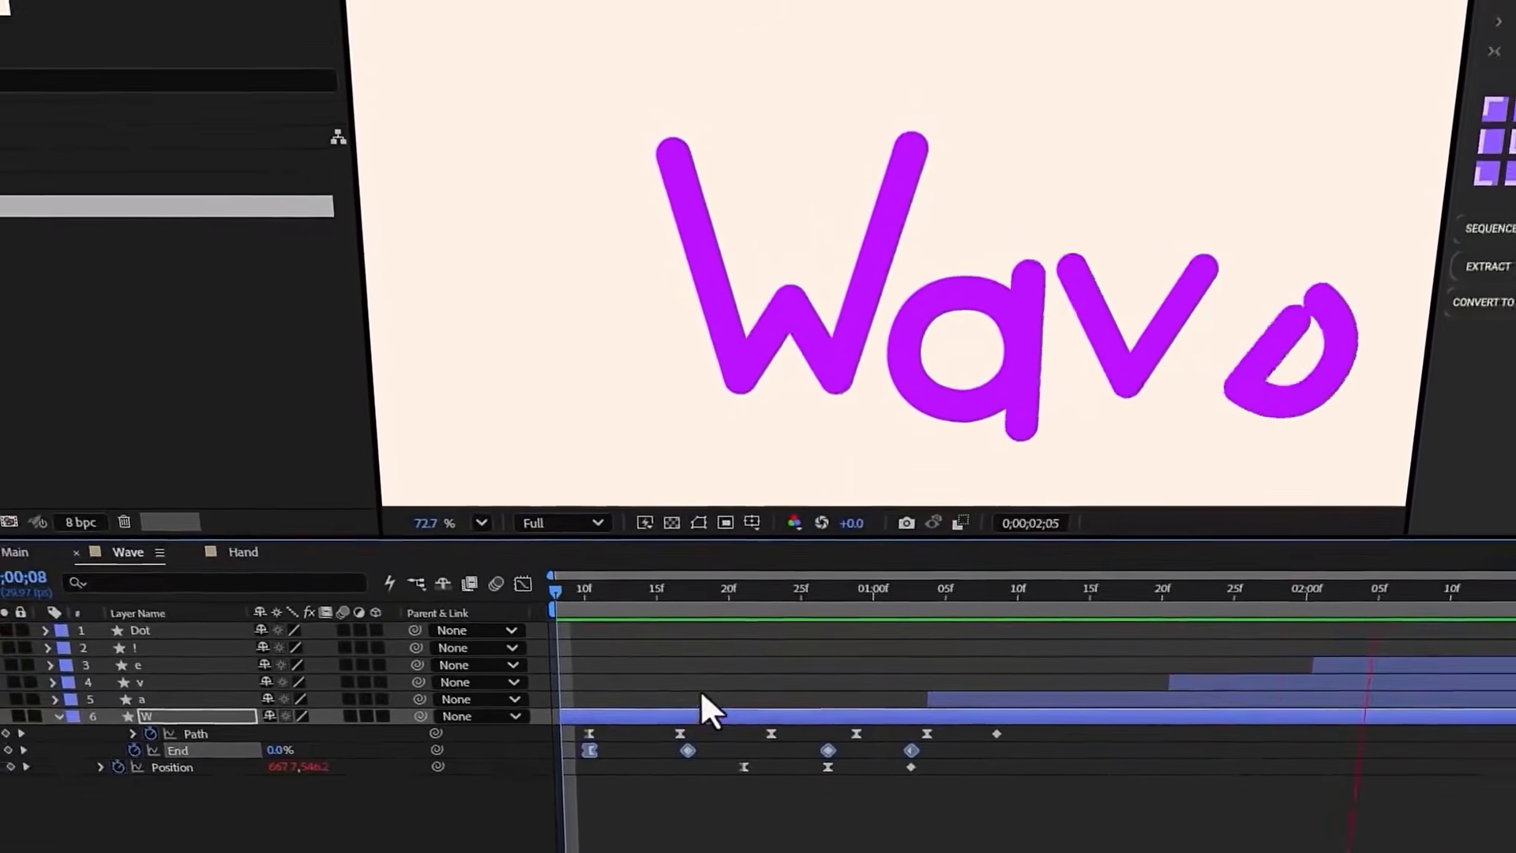
key("space")
scroll(665, 347, "up", 1)
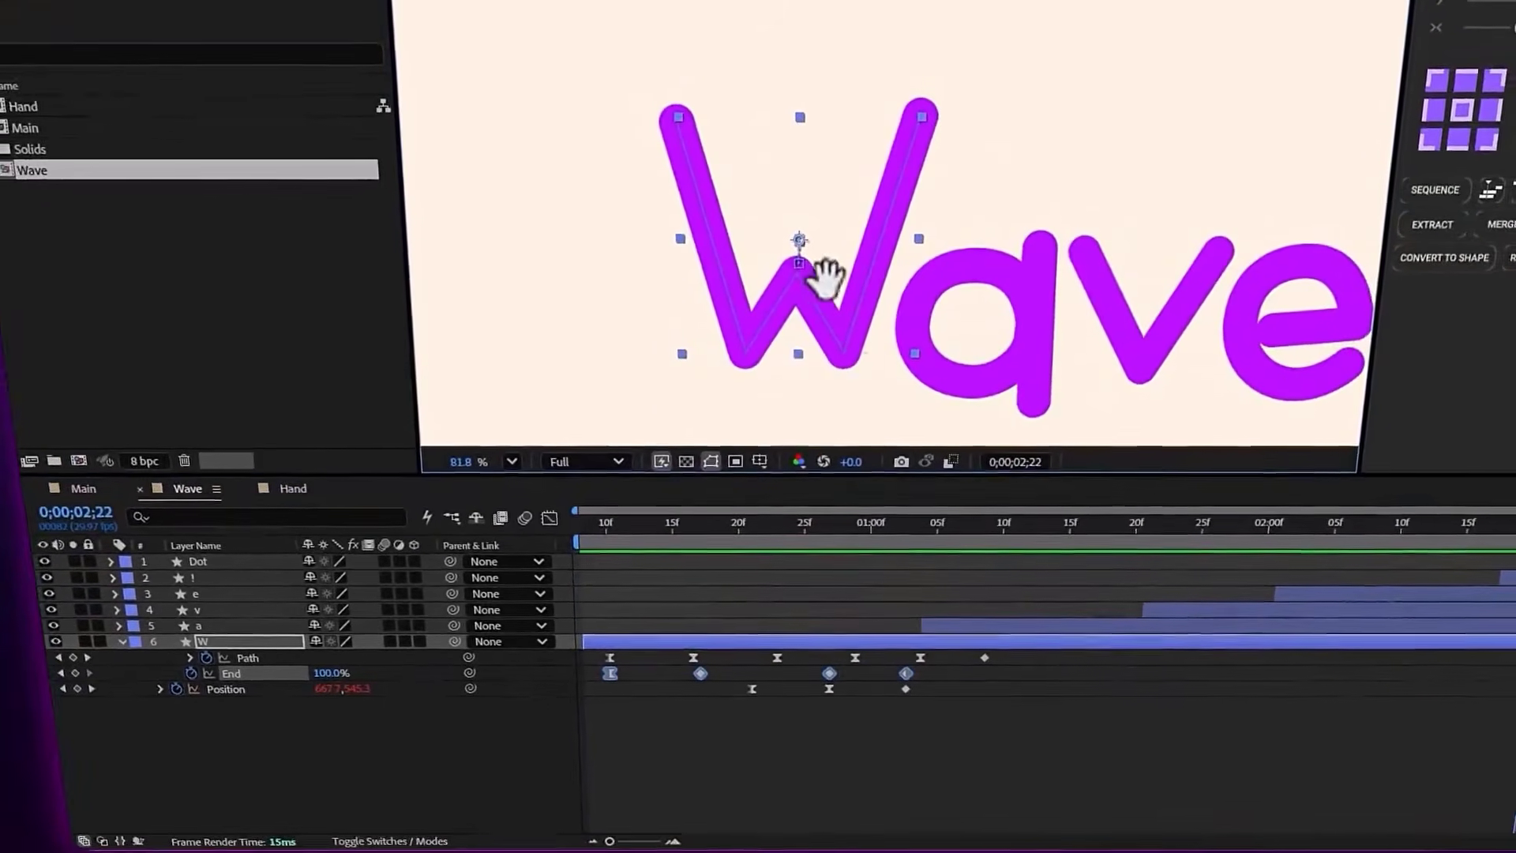
left_click_drag(965, 525, 1323, 513)
left_click(114, 611)
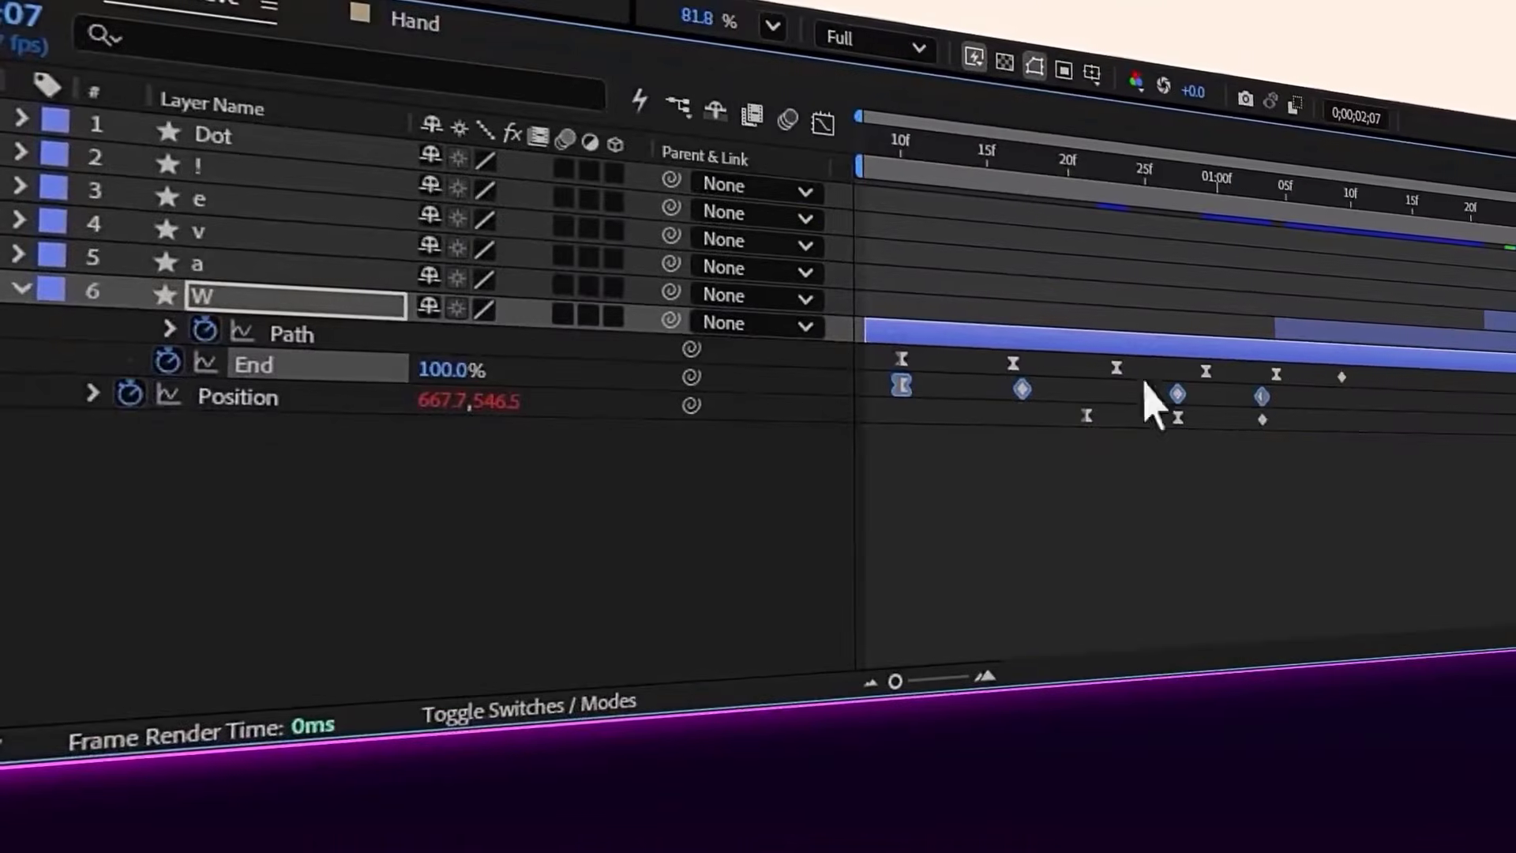
Examine the expression on the W layer's Position property and preview the letter's animation
left_click_drag(970, 632, 970, 667)
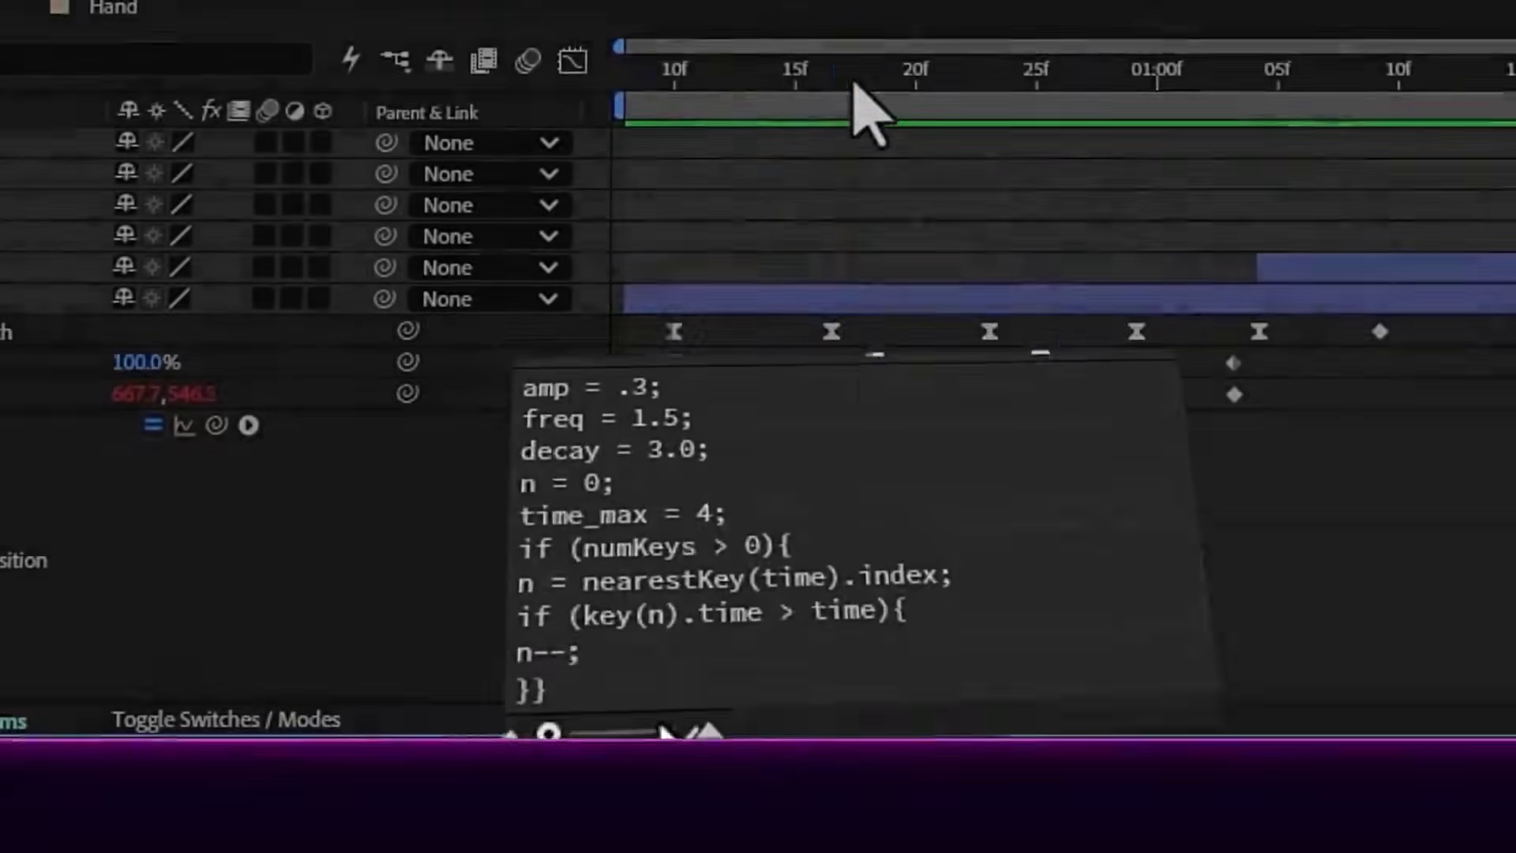
left_click(884, 73)
key("space")
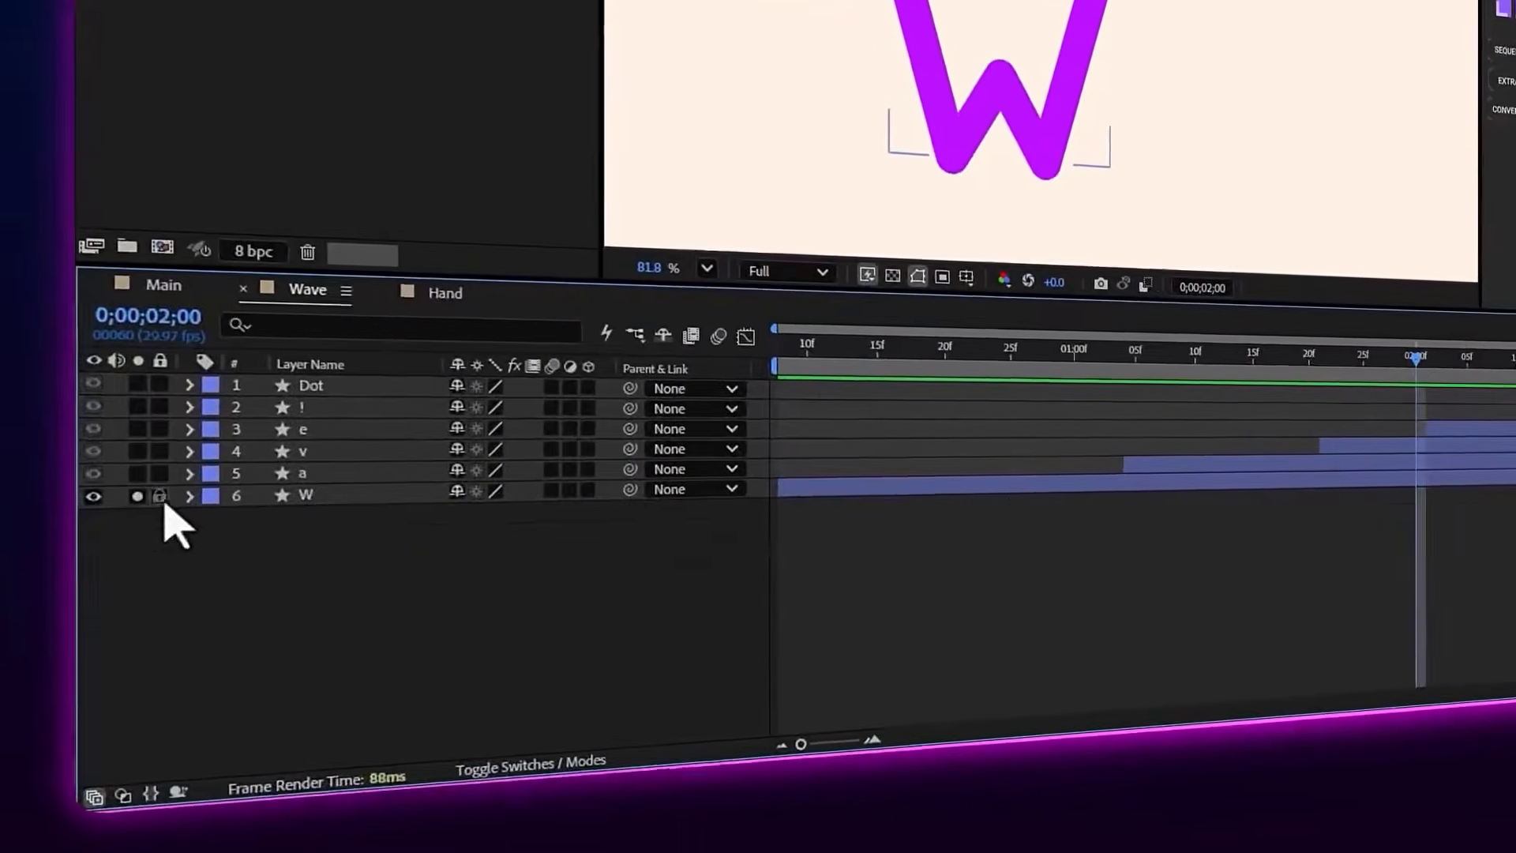
Select the Dot, !, e, v and a layers in the Wave composition and reveal their keyframed properties
key("ctrl+a")
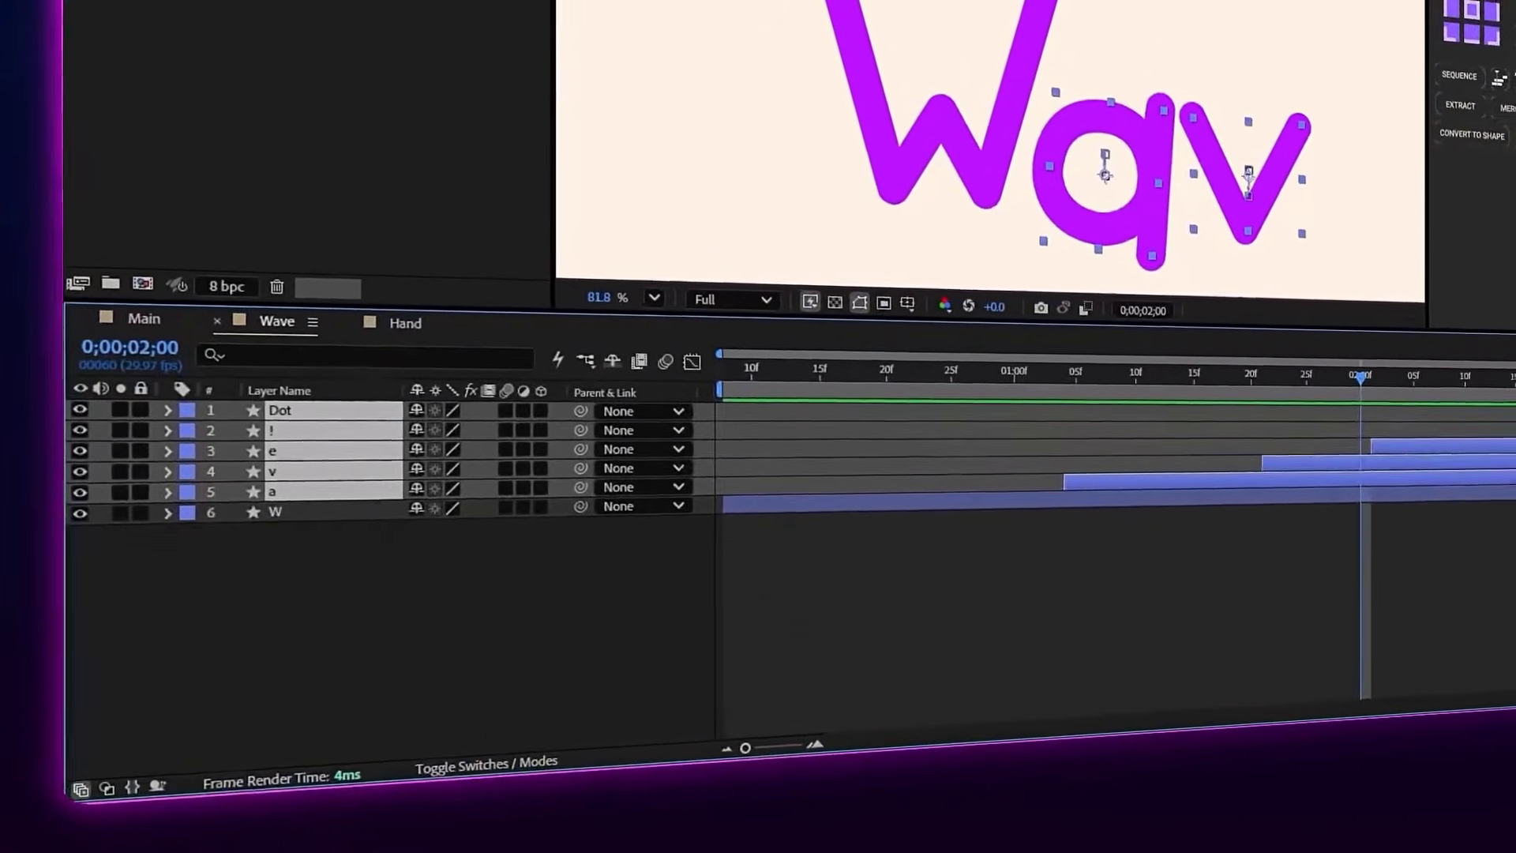
key("u")
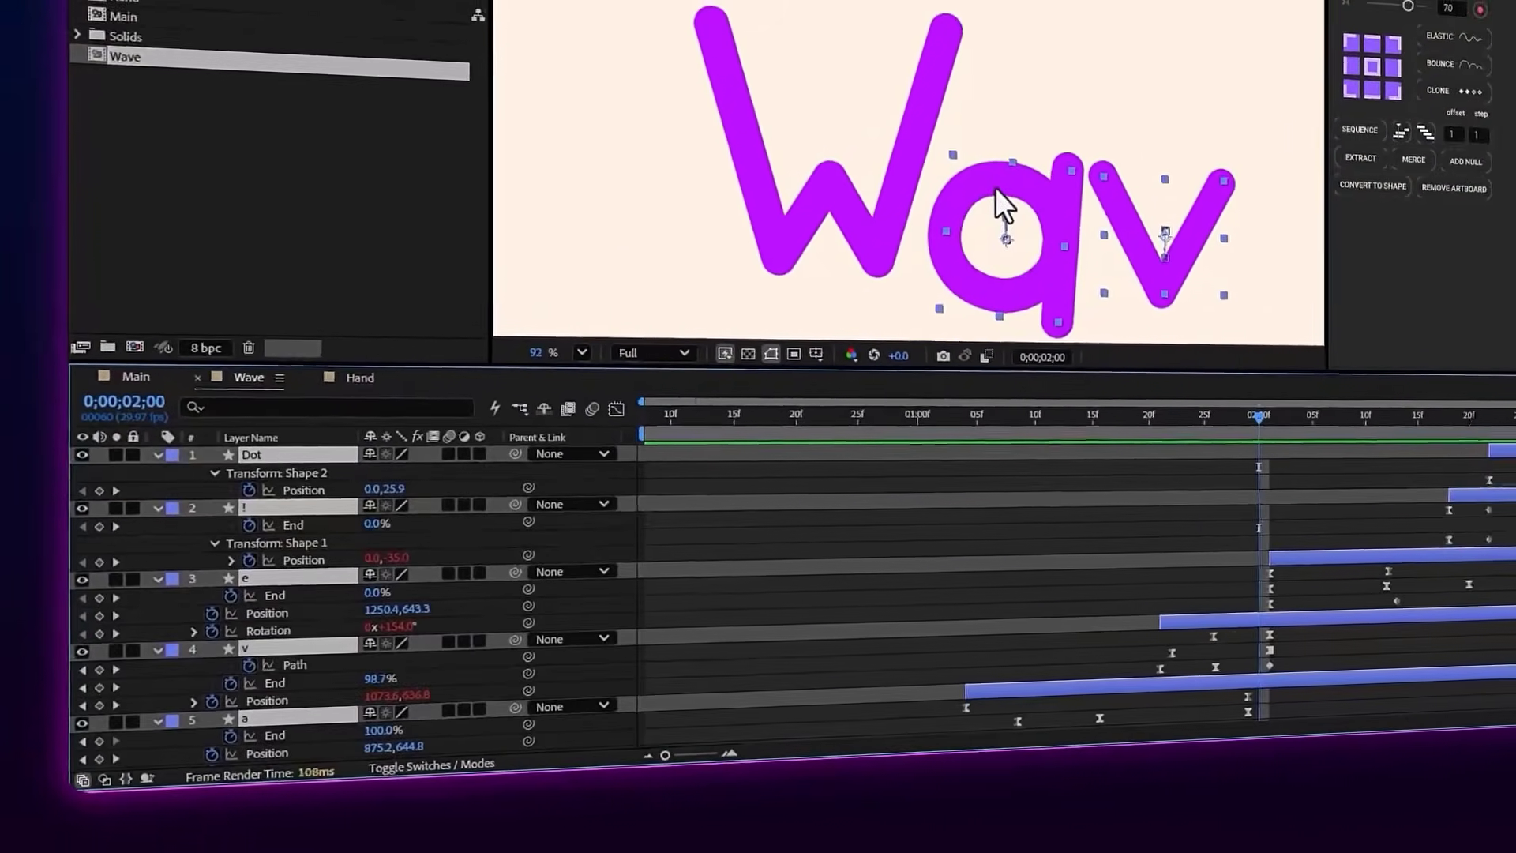
key("shift+slash")
left_click(1076, 545)
Scrub the Wave composition from 0;00;01;11 to 0;00;03;13 and preview how the remaining letters are drawn
left_click_drag(1046, 416, 1067, 421)
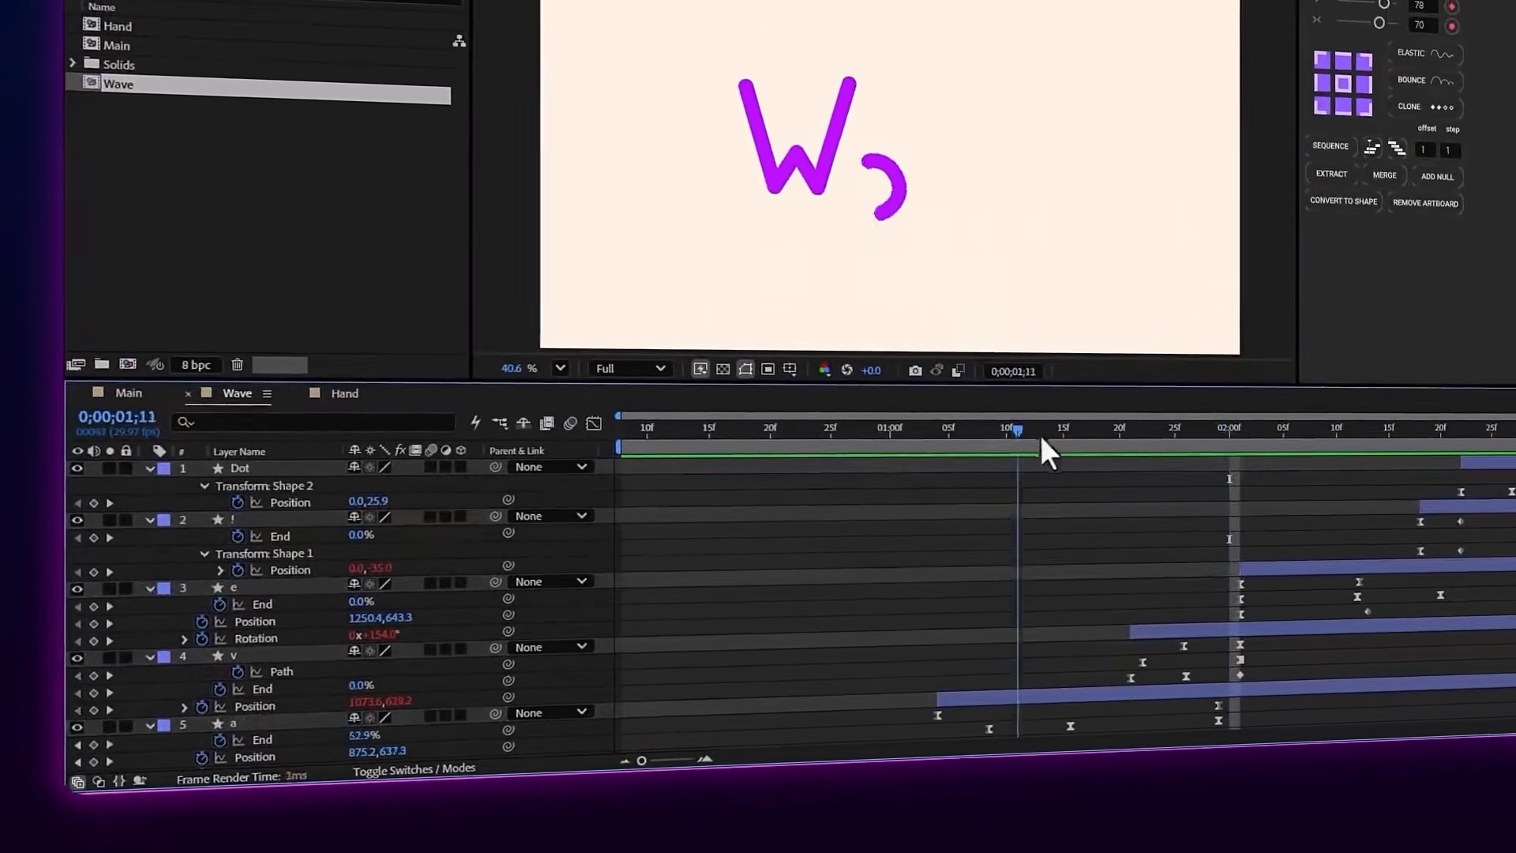
left_click_drag(1434, 467, 1515, 468)
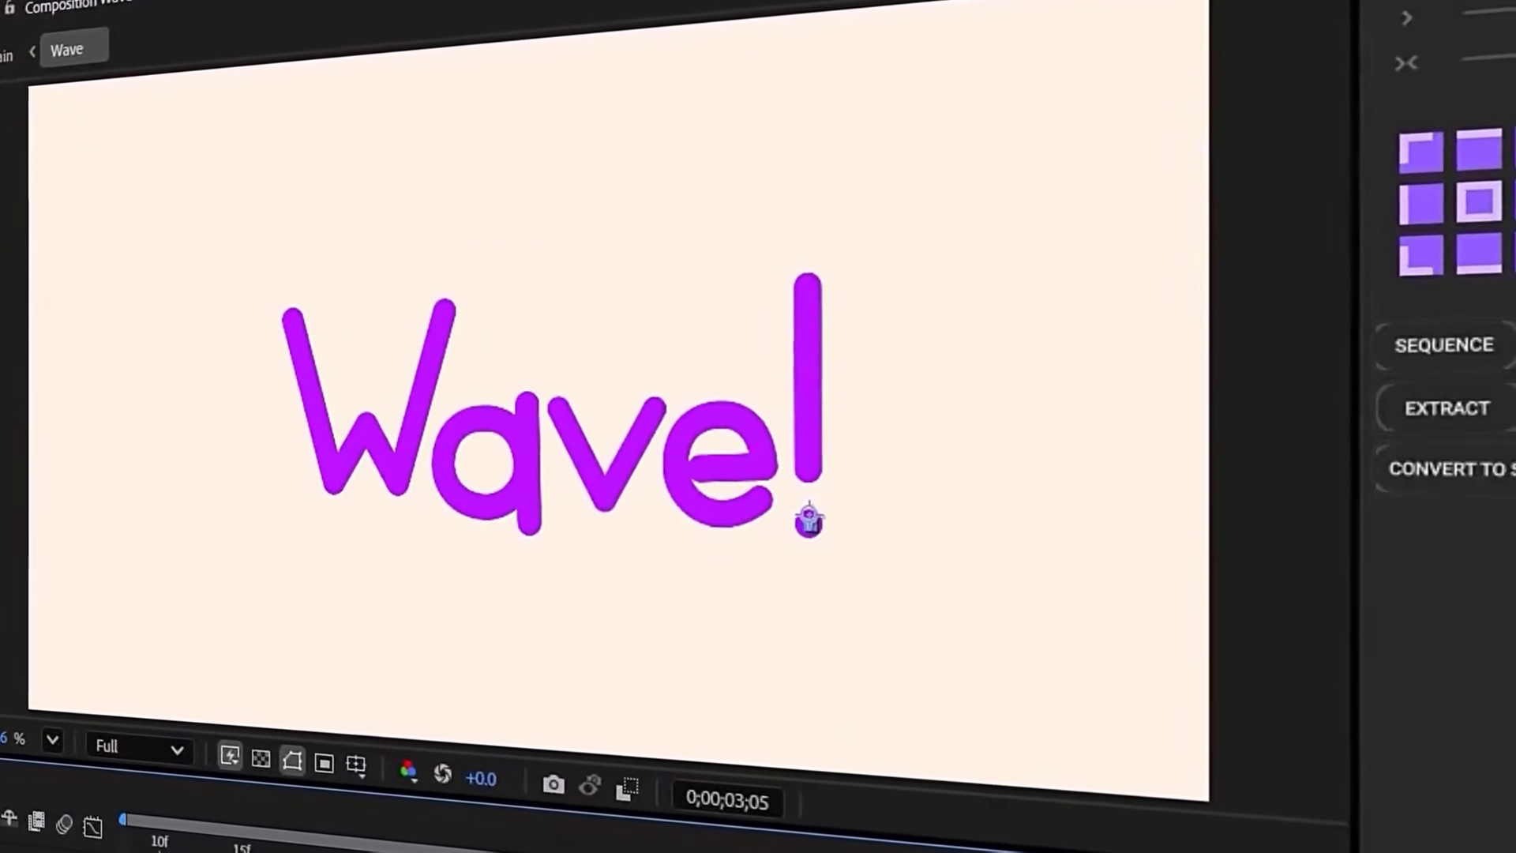
left_click_drag(634, 832, 825, 845)
key("space")
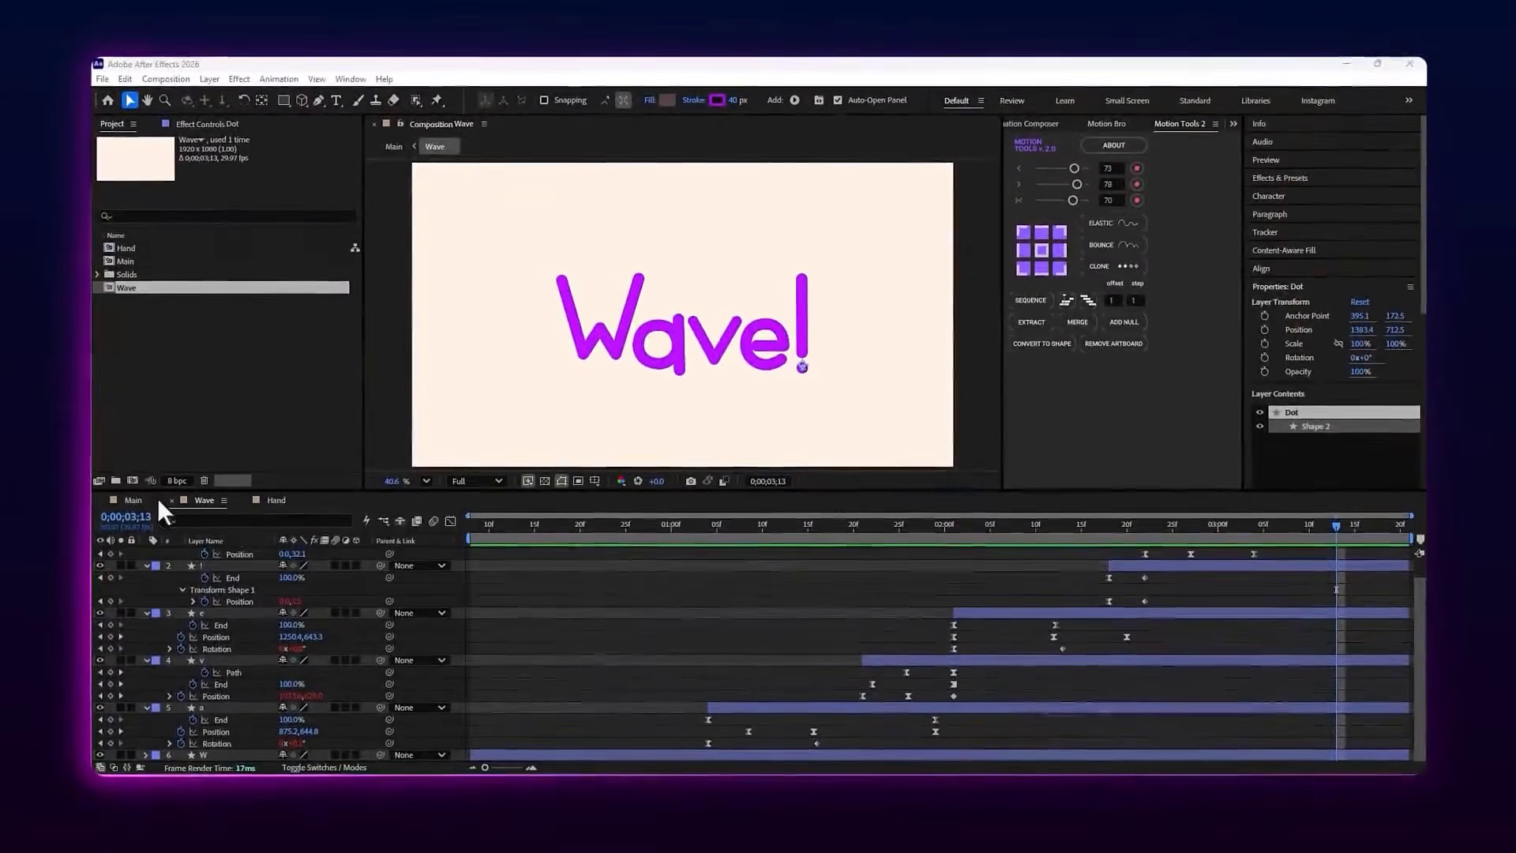
Switch to the Main composition, scrub it to 0;00;04;10 and open its nested Hand composition
left_click(150, 496)
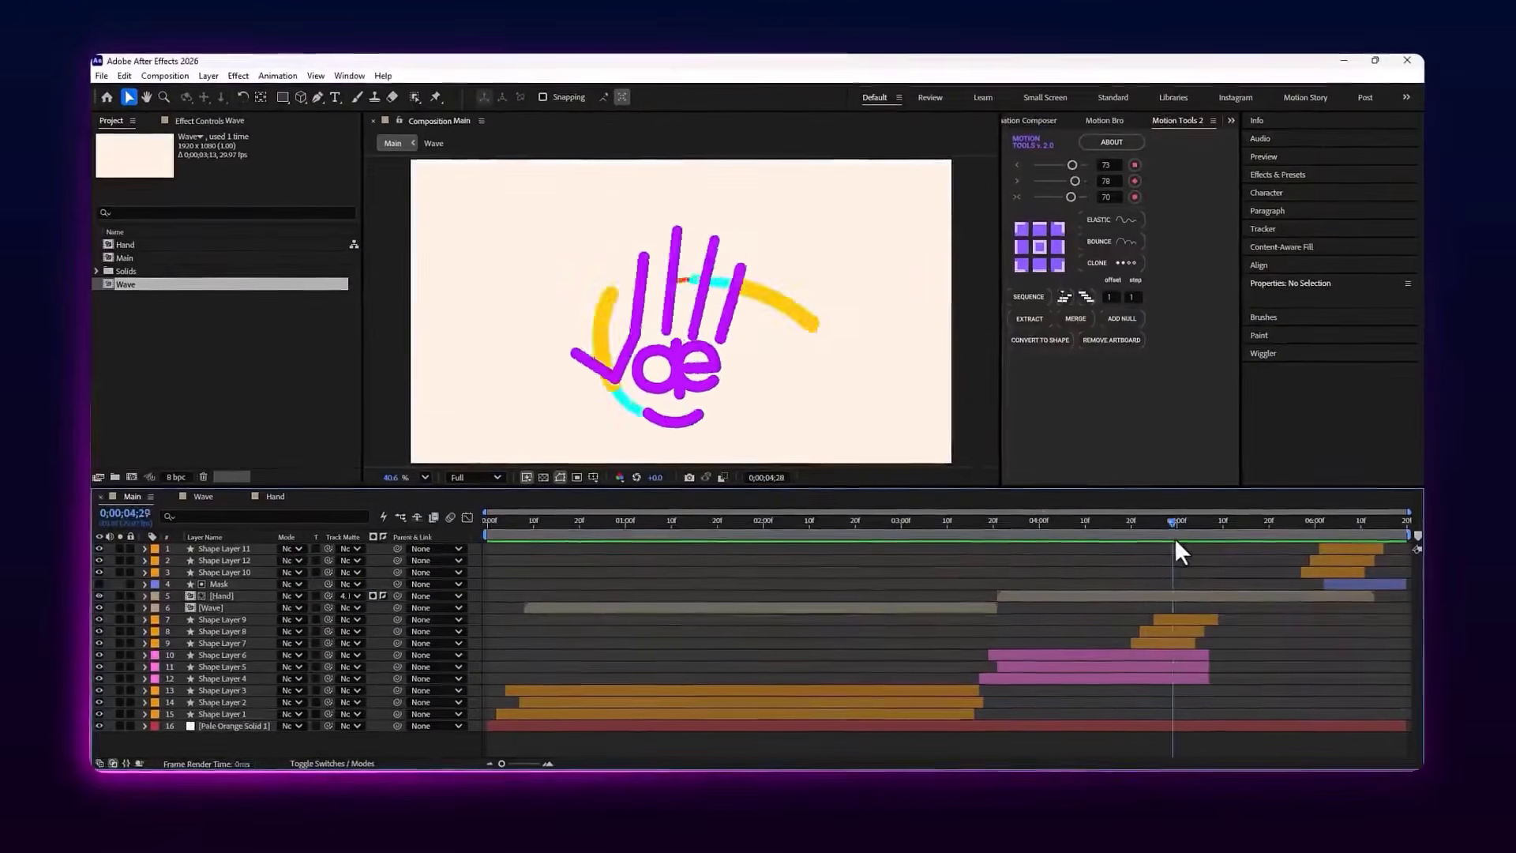
left_click_drag(1257, 543, 1082, 558)
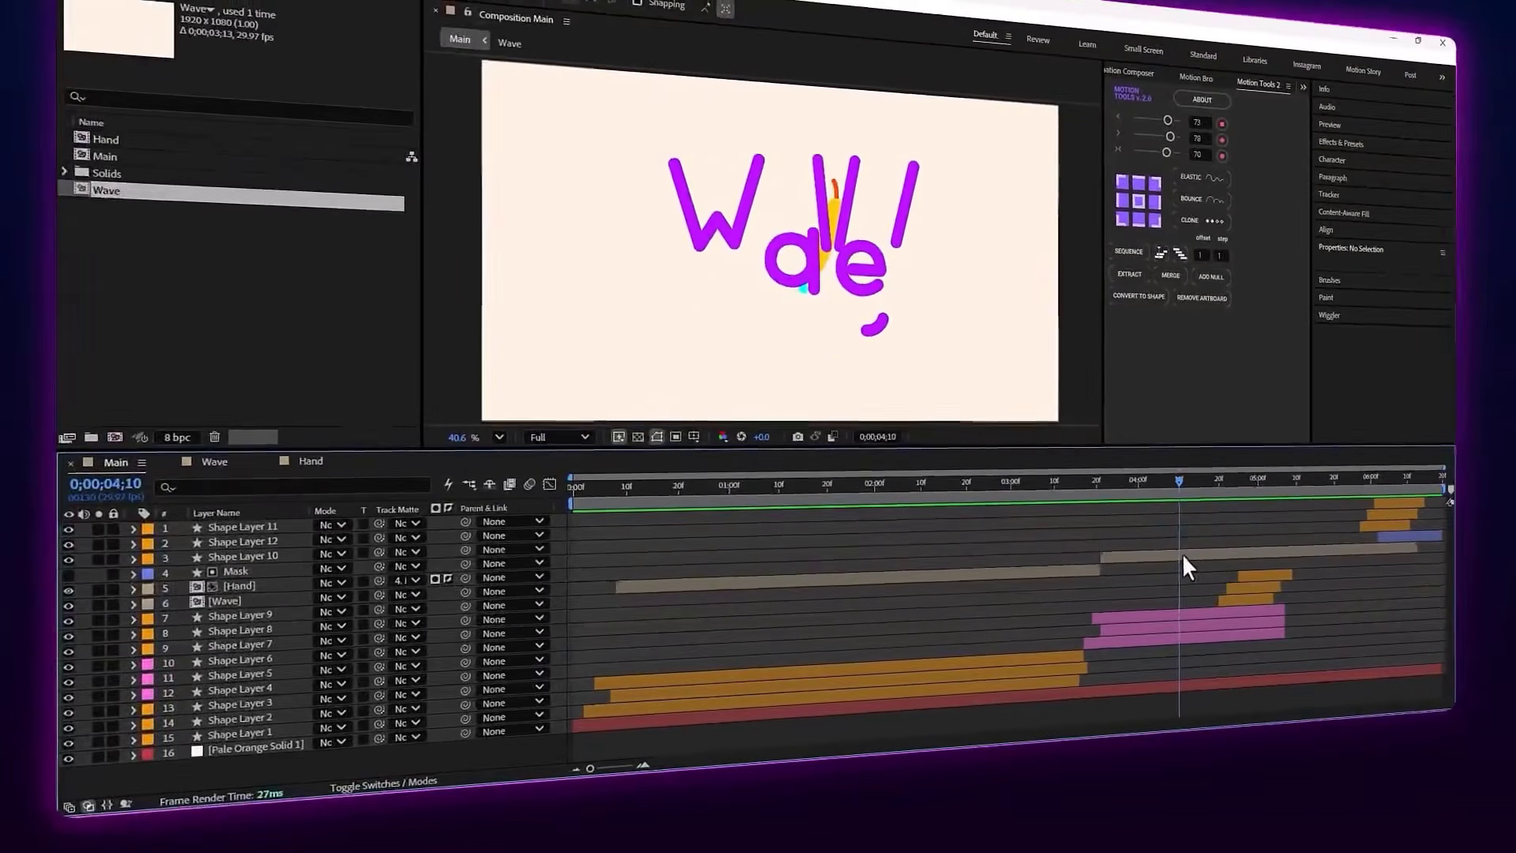
double_click(1086, 596)
Scrub the Hand composition from 0;00;03;21 to 0;00;04;13 and back to 0;00;04;09 to examine the transformation into a hand
left_click_drag(621, 515, 574, 521)
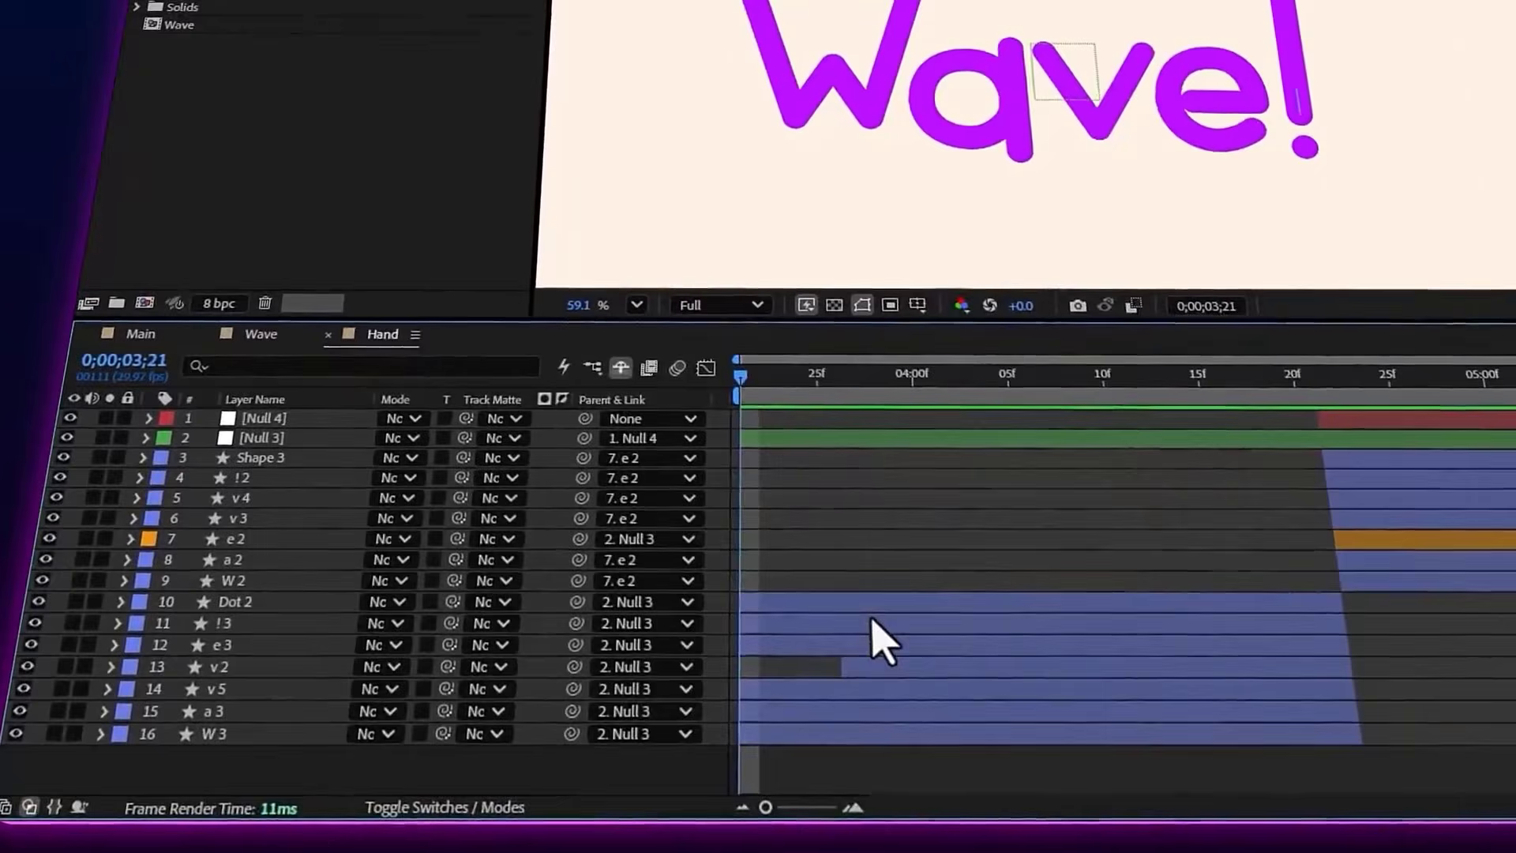
left_click_drag(741, 392, 1027, 435)
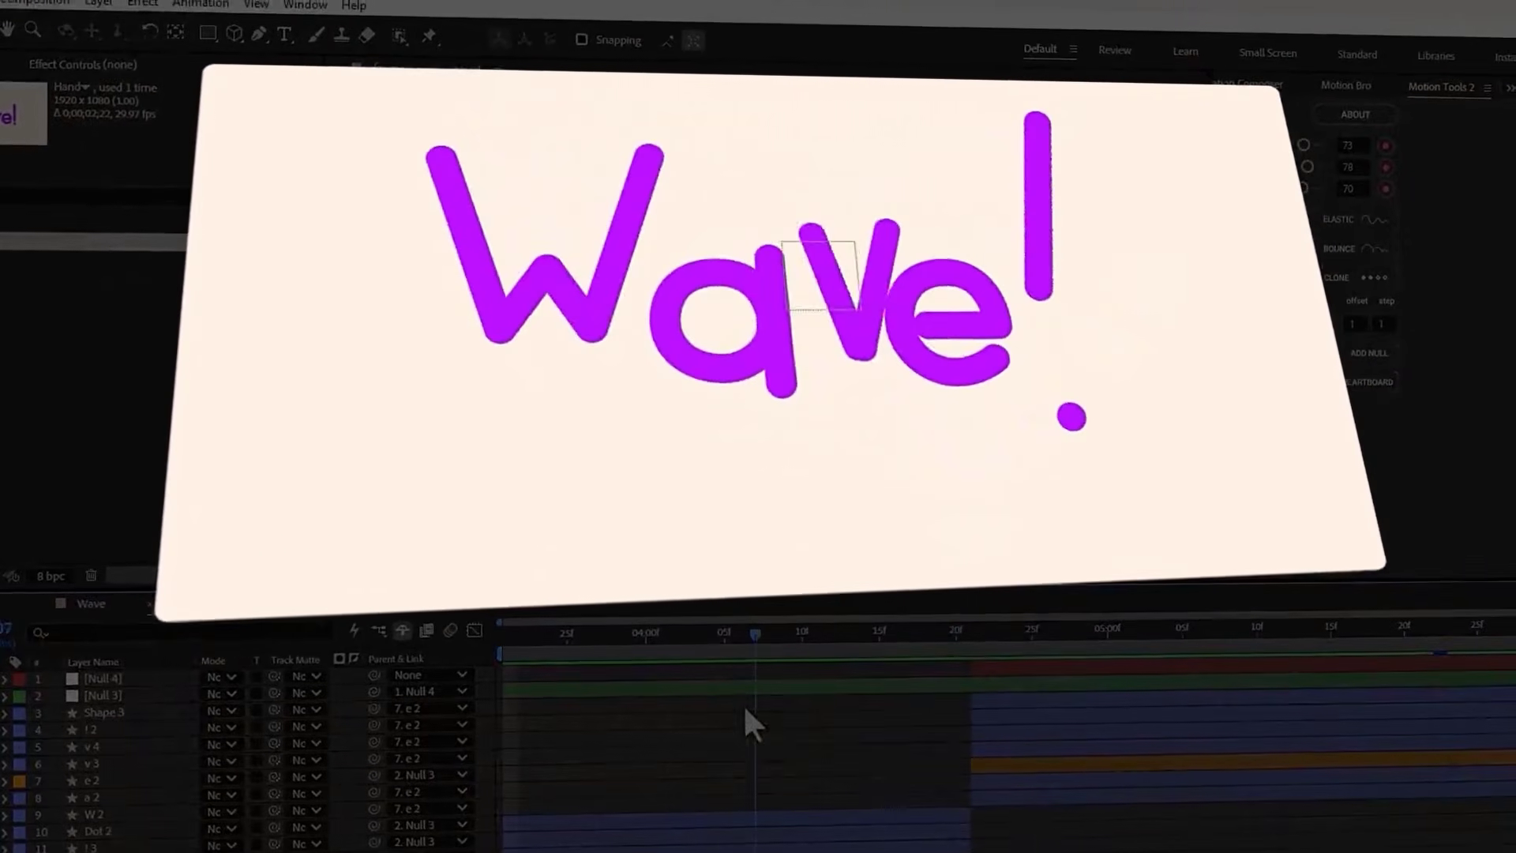
left_click_drag(745, 708, 637, 701)
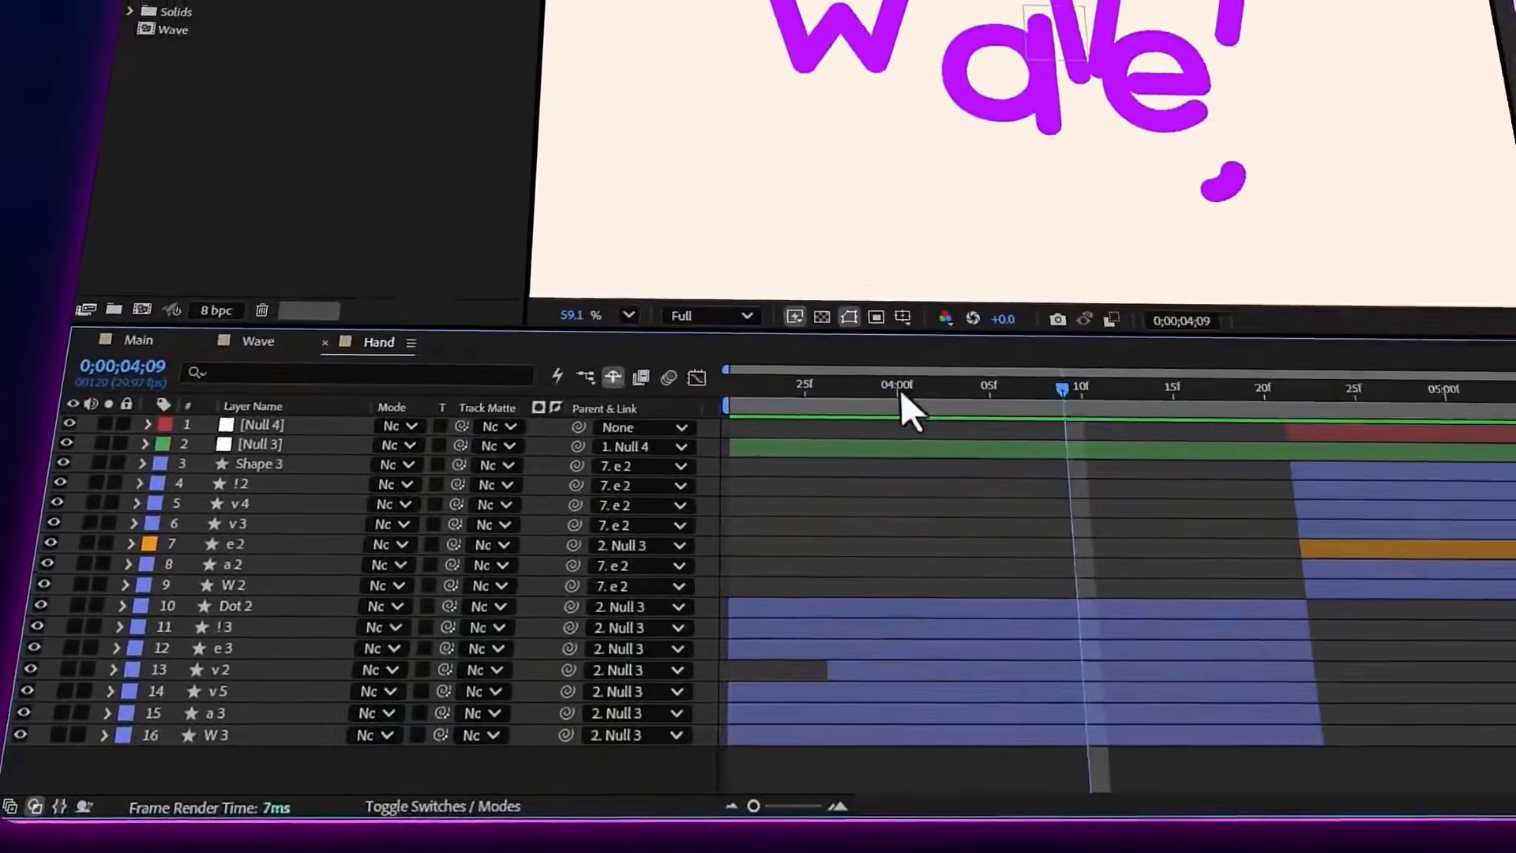
Reveal the Dot 2 layer's Scale keyframes at 0;00;04;04 and scrub to 0;00;04;17 to examine its movement
left_click_drag(902, 390, 996, 387)
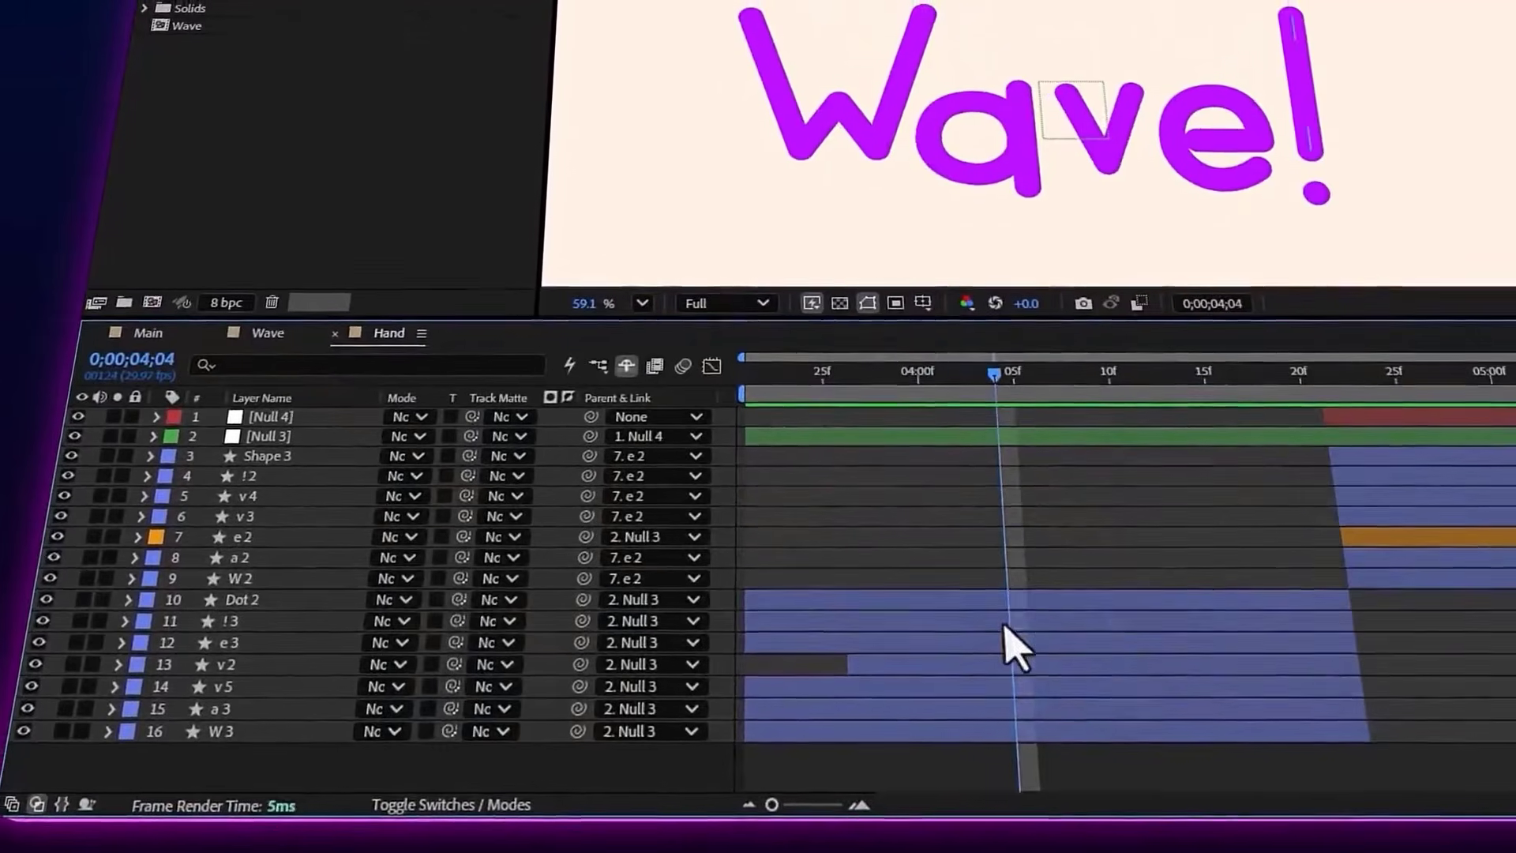
left_click(983, 606)
key("s")
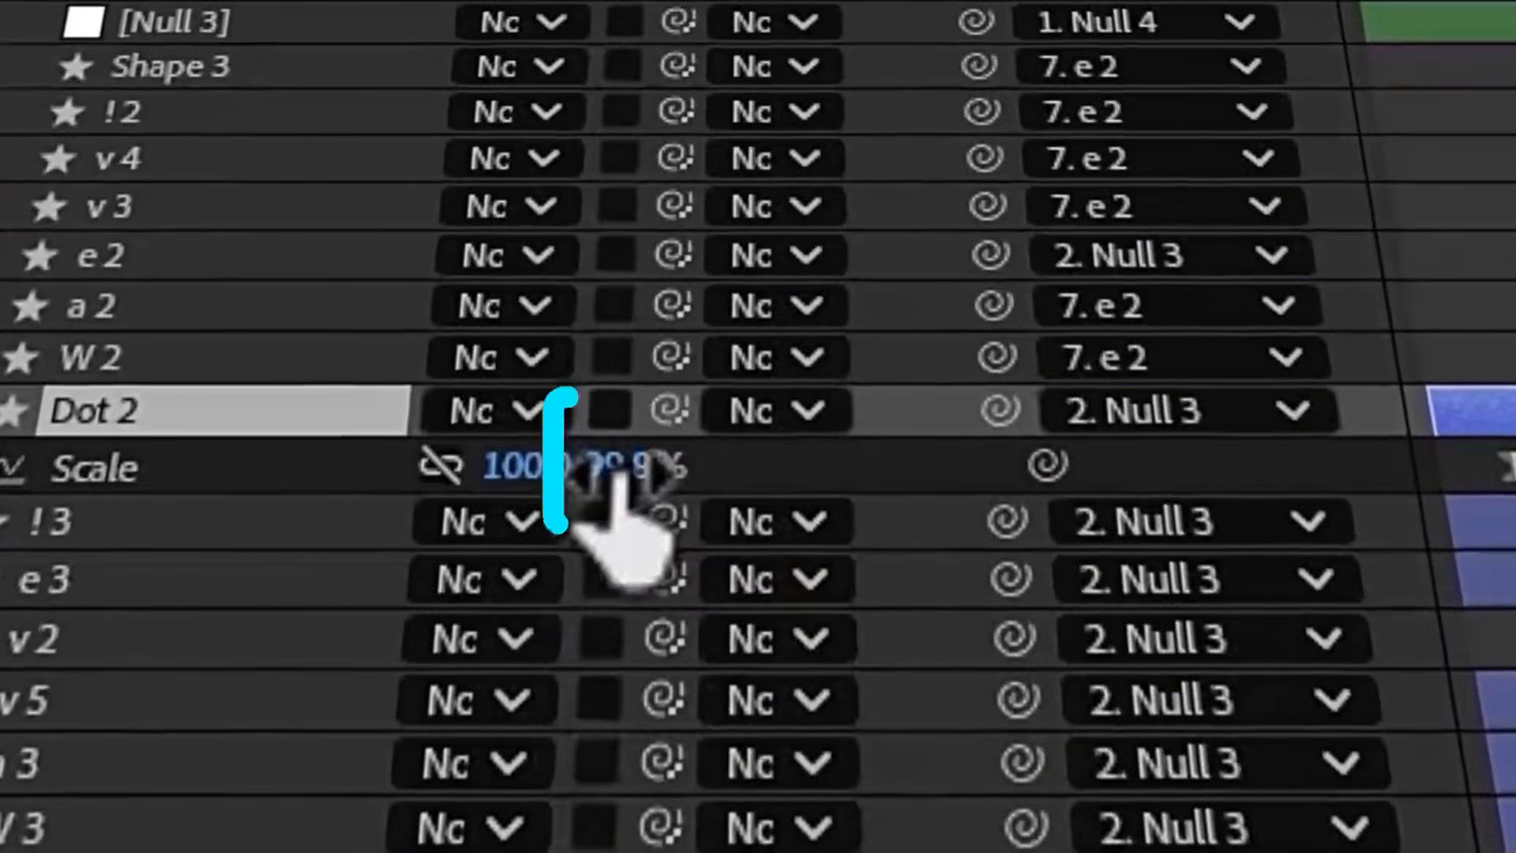
left_click_drag(1475, 154, 1127, 450)
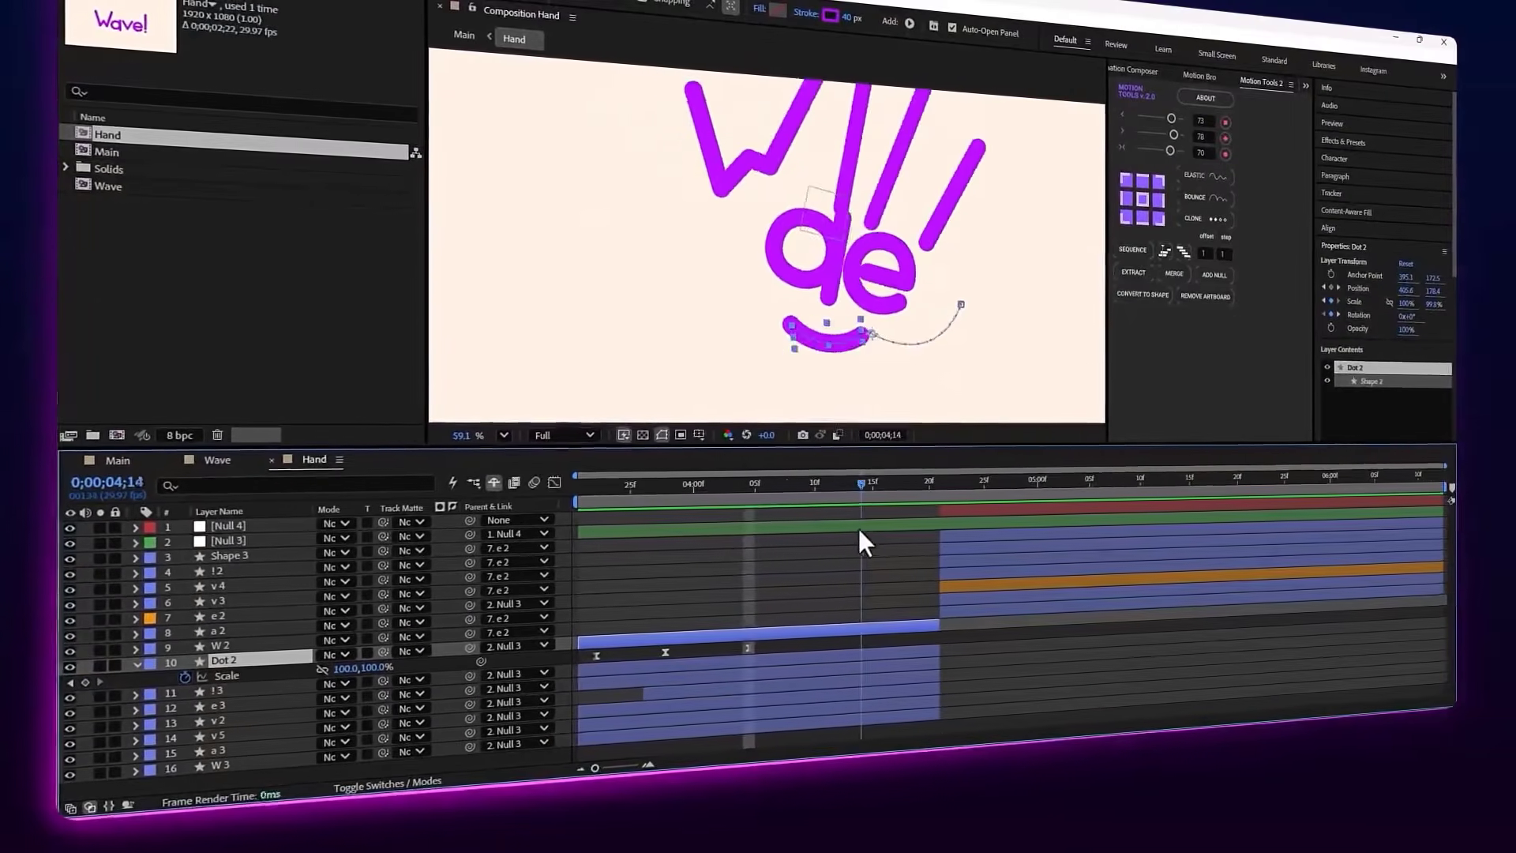
mouse_move(859, 529)
left_mouse_down()
mouse_move(922, 533)
mouse_move(713, 574)
mouse_move(886, 556)
mouse_move(882, 530)
left_mouse_up()
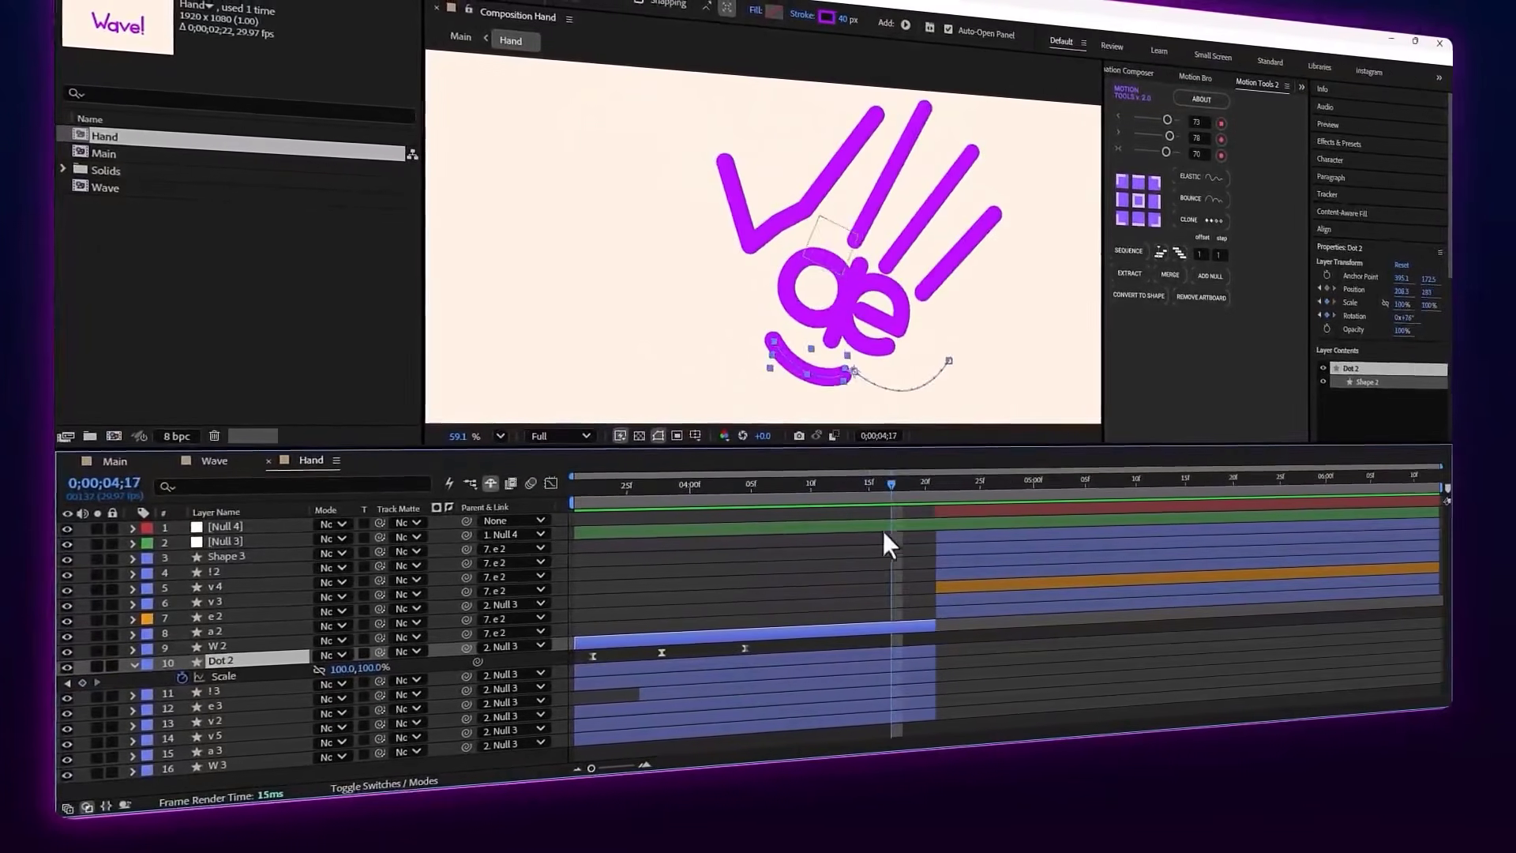
Select the Null 3 layer and scrub around 0;00;04;18 to examine how it moves the whole hand
left_click(882, 530)
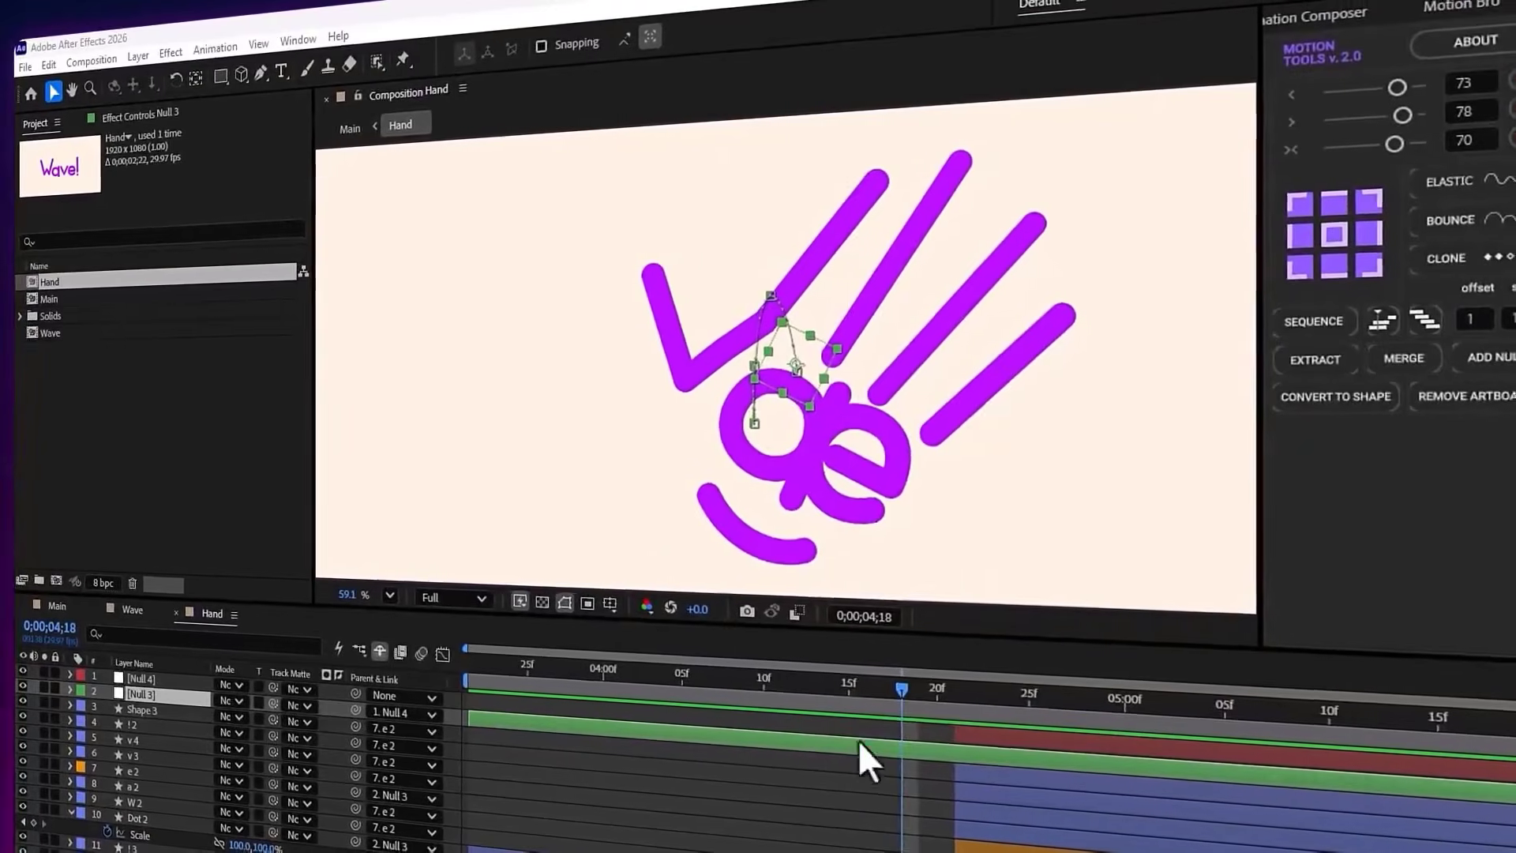
mouse_move(896, 690)
left_mouse_down()
mouse_move(859, 685)
mouse_move(894, 689)
left_mouse_up()
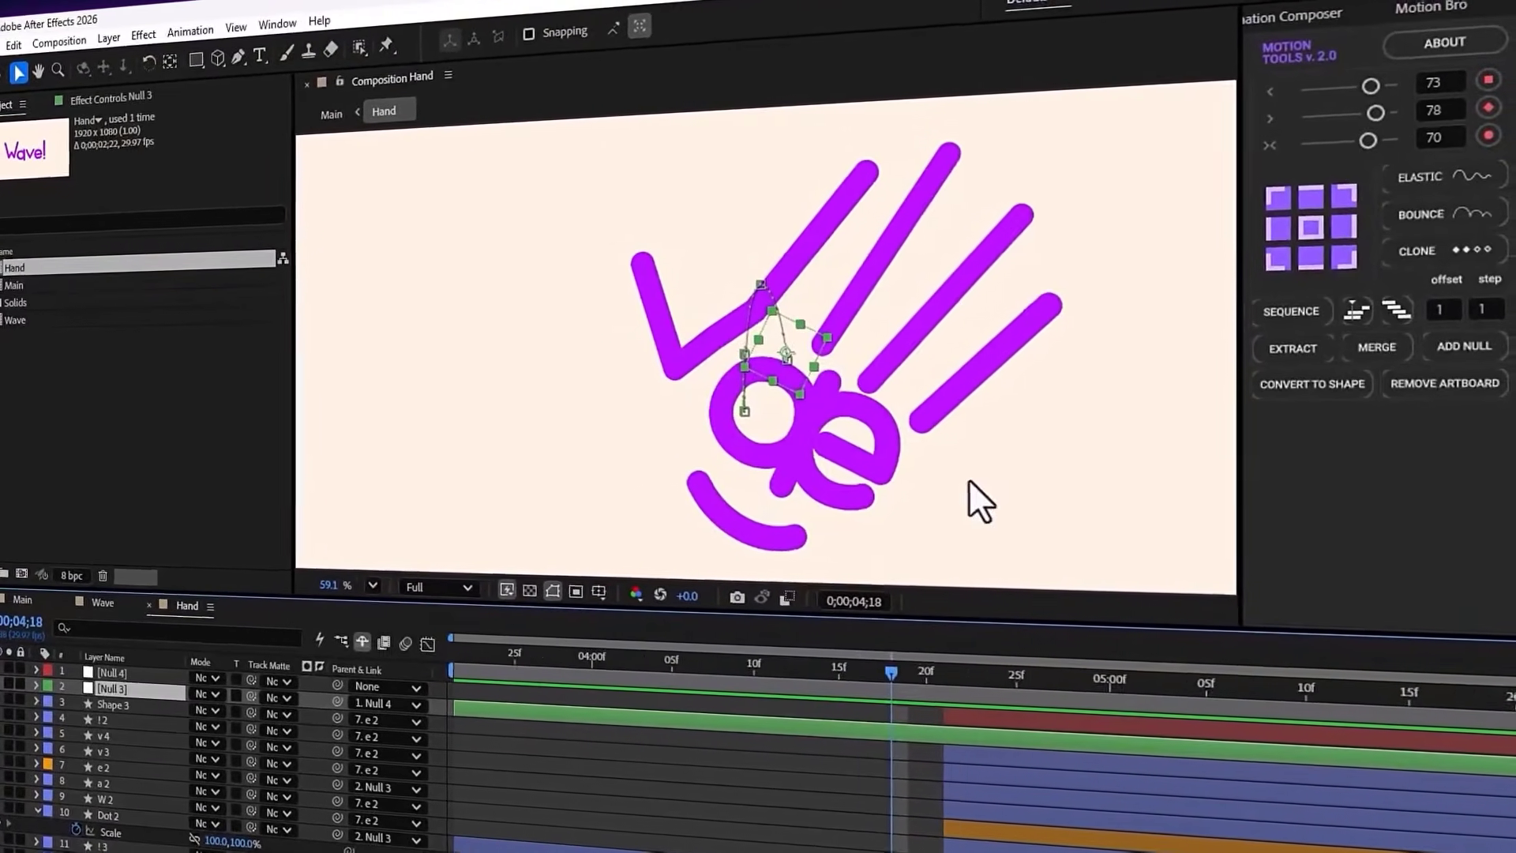
left_click_drag(778, 677, 894, 668)
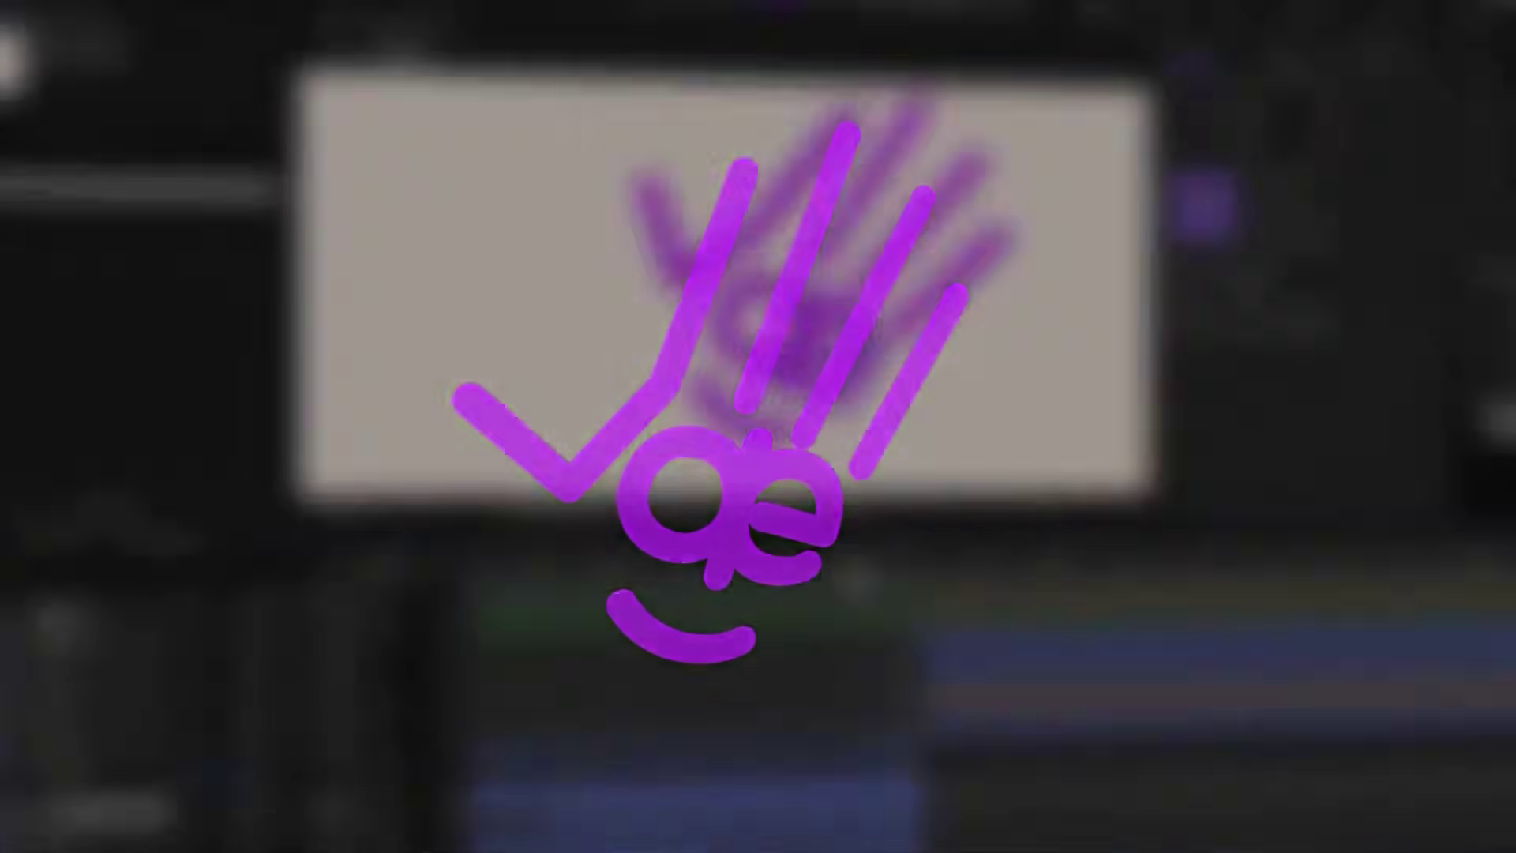
Scrub back to 0;00;04;02 and reveal the keyframed properties of the W 3 layer
left_click_drag(884, 550, 685, 552)
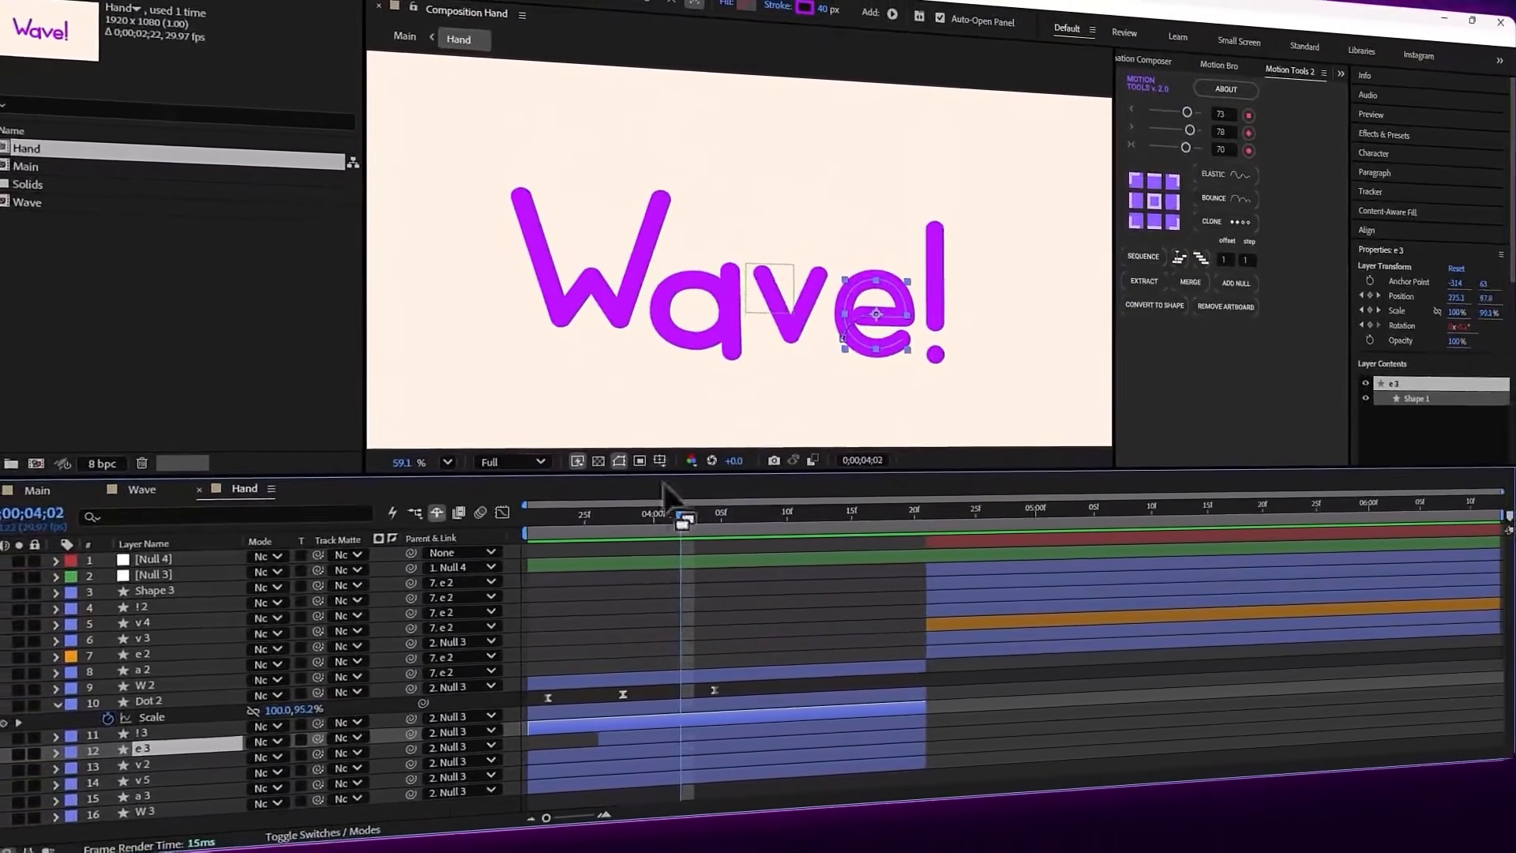
left_click(627, 280)
key("u")
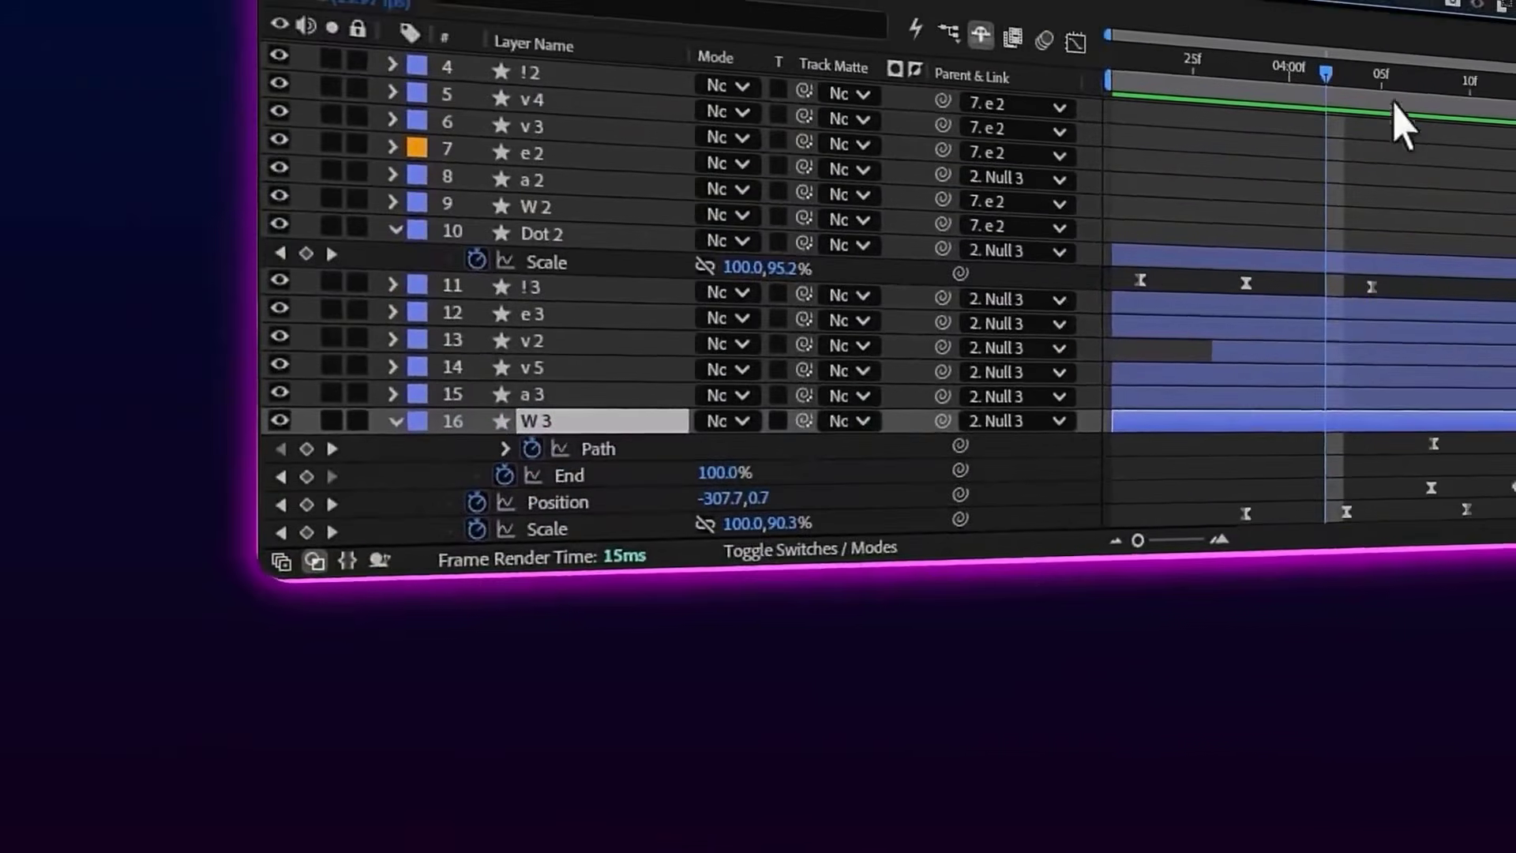
Scrub W 3 from 0;00;04;08 to 0;00;04;20 and back to examine its path change and curved motion path
left_click_drag(1451, 51, 1487, 58)
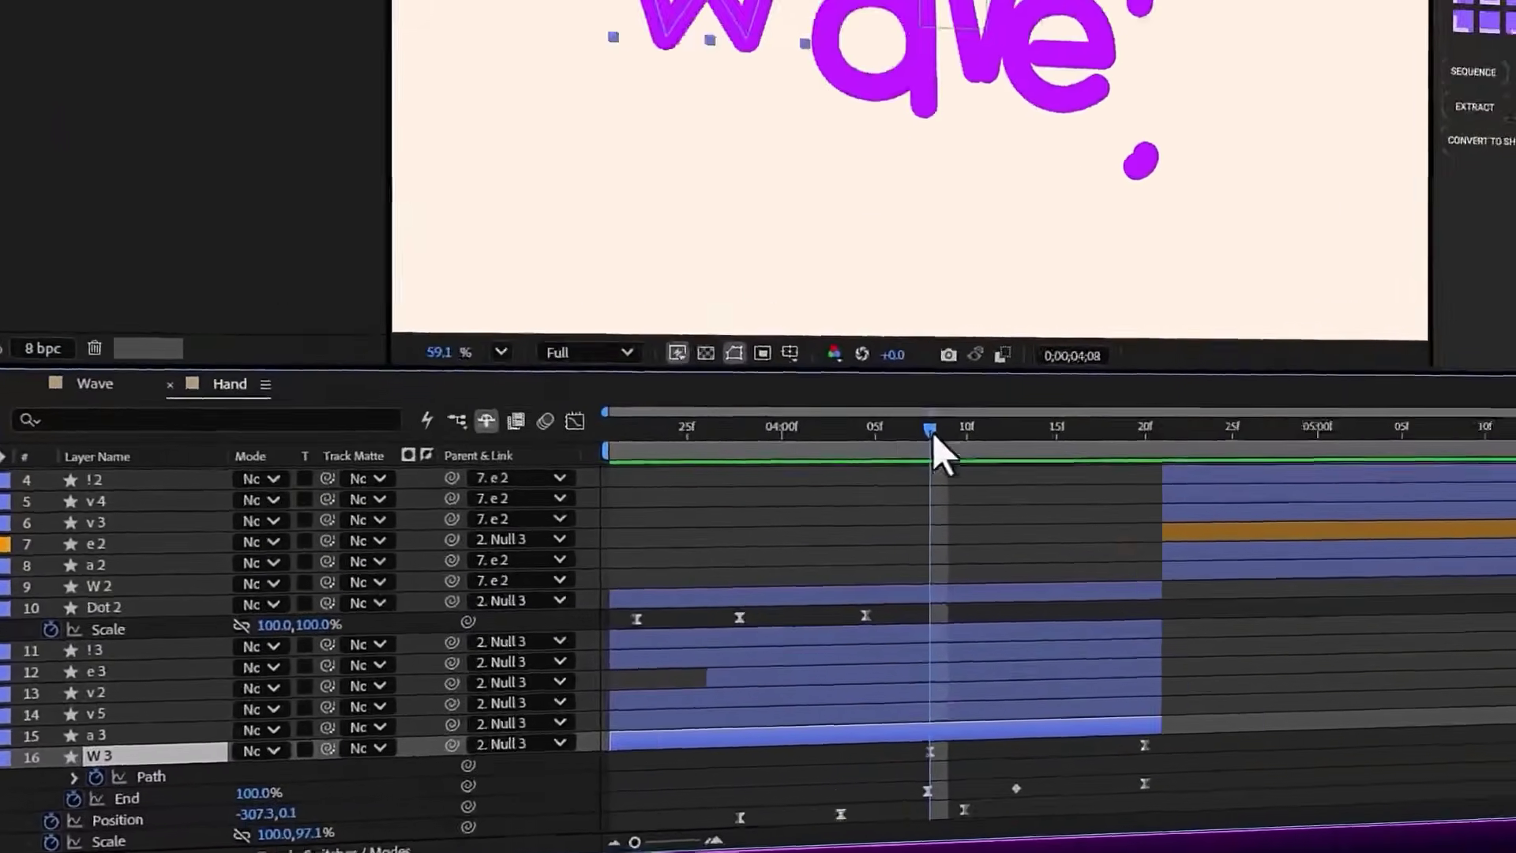
left_click_drag(1171, 252, 1295, 267)
left_click_drag(801, 762, 870, 770)
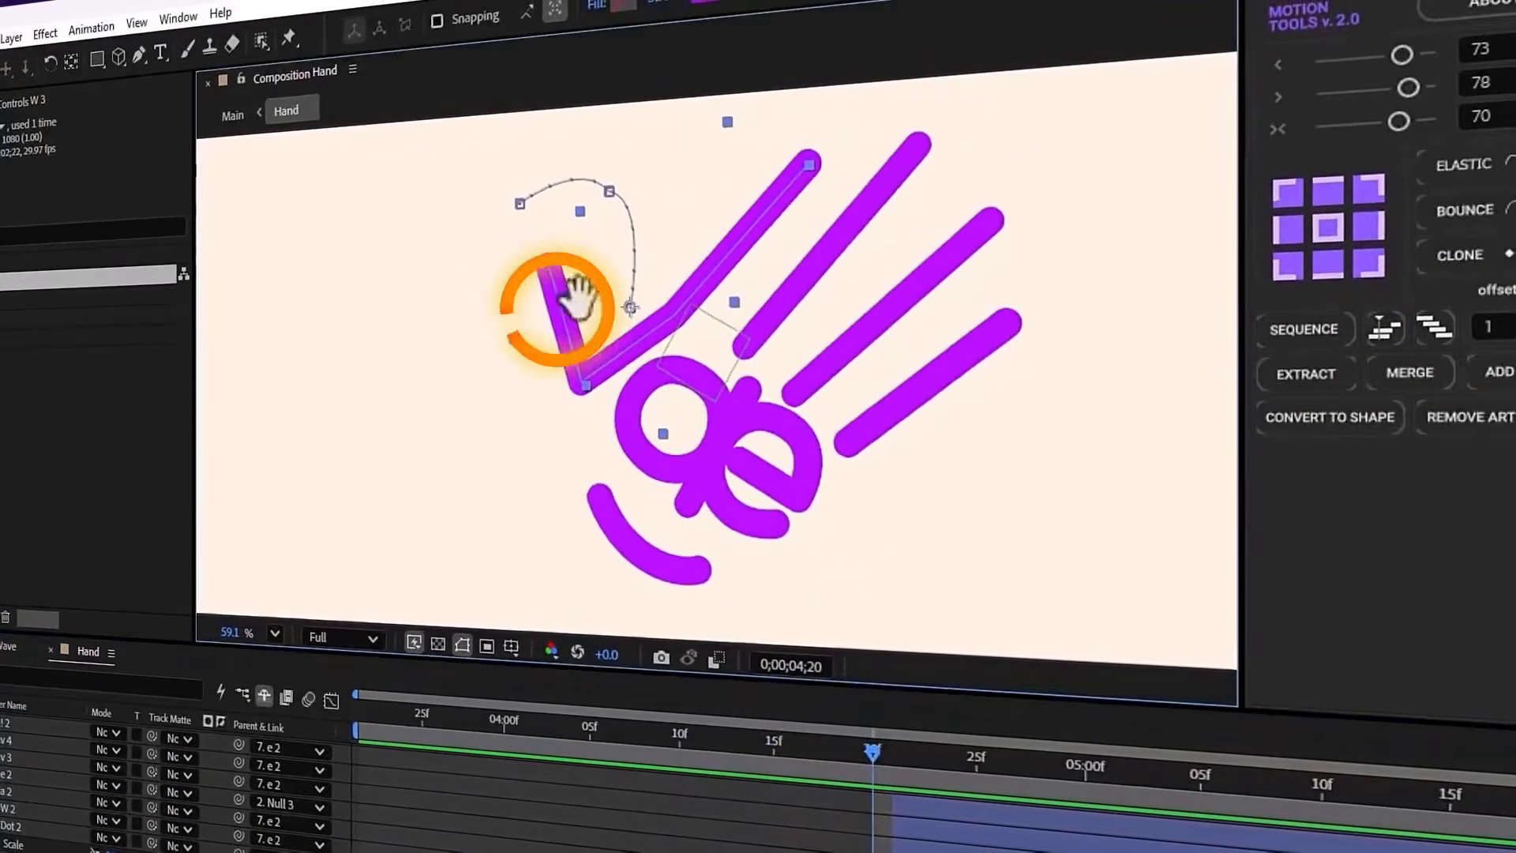
left_click_drag(577, 296, 570, 375)
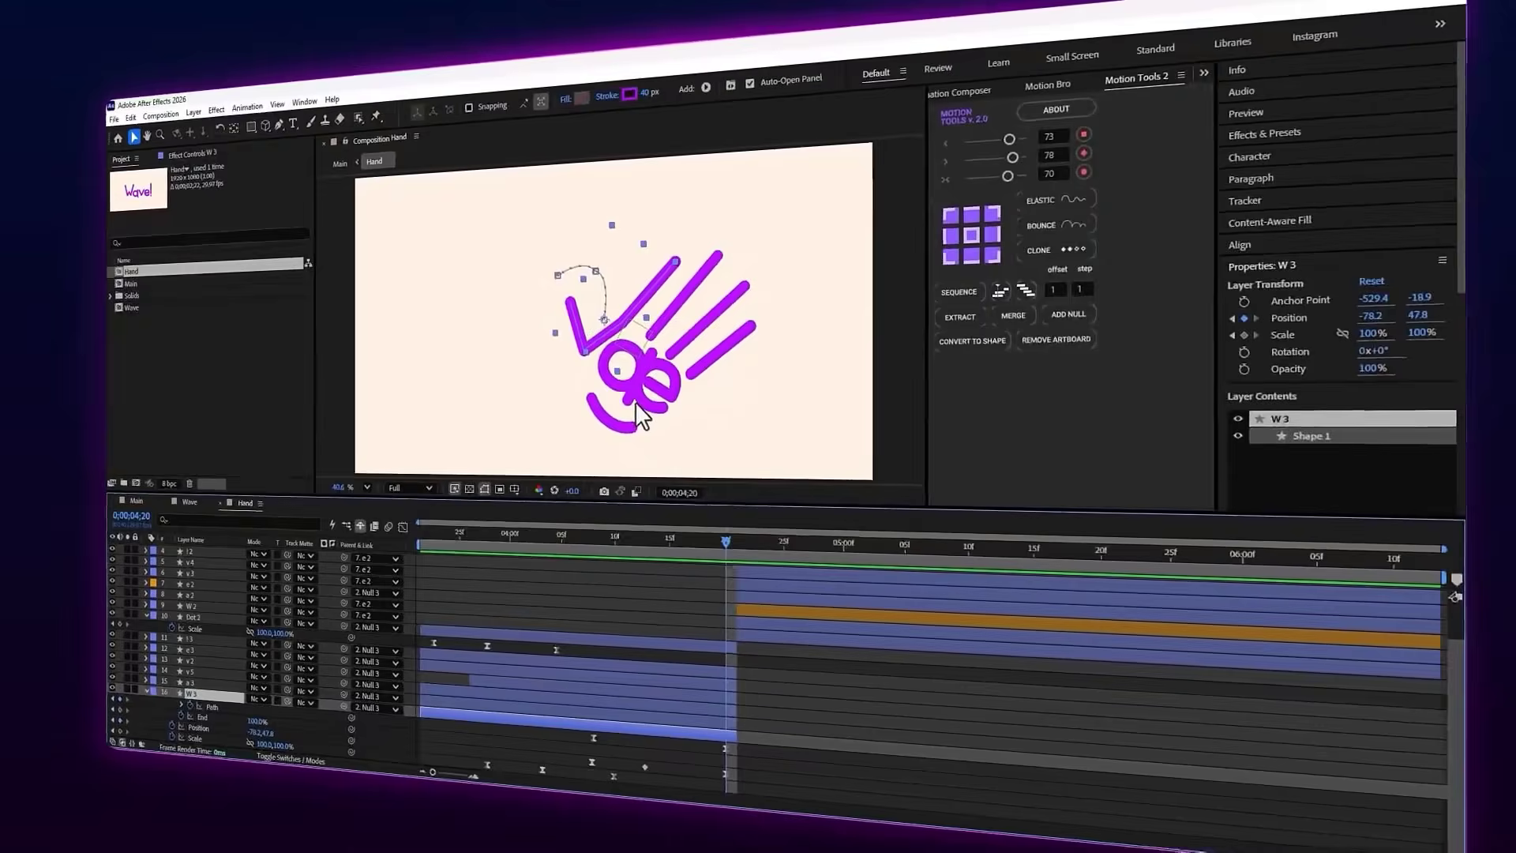
left_click_drag(709, 524, 567, 529)
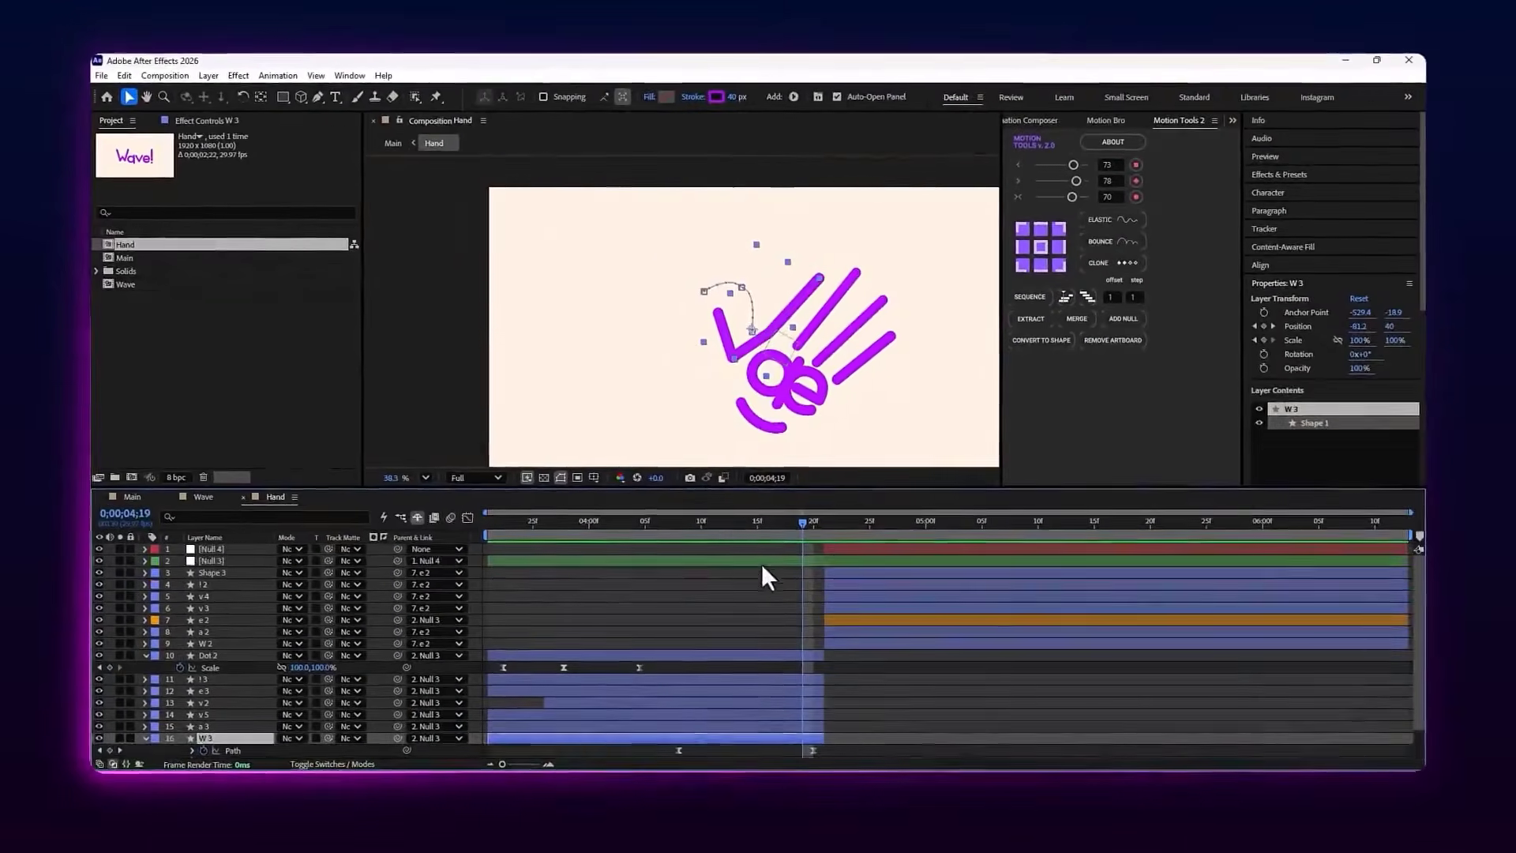
Select the Null 3 layer at 0;00;04;19 and examine its arced motion path up close
left_click(761, 562)
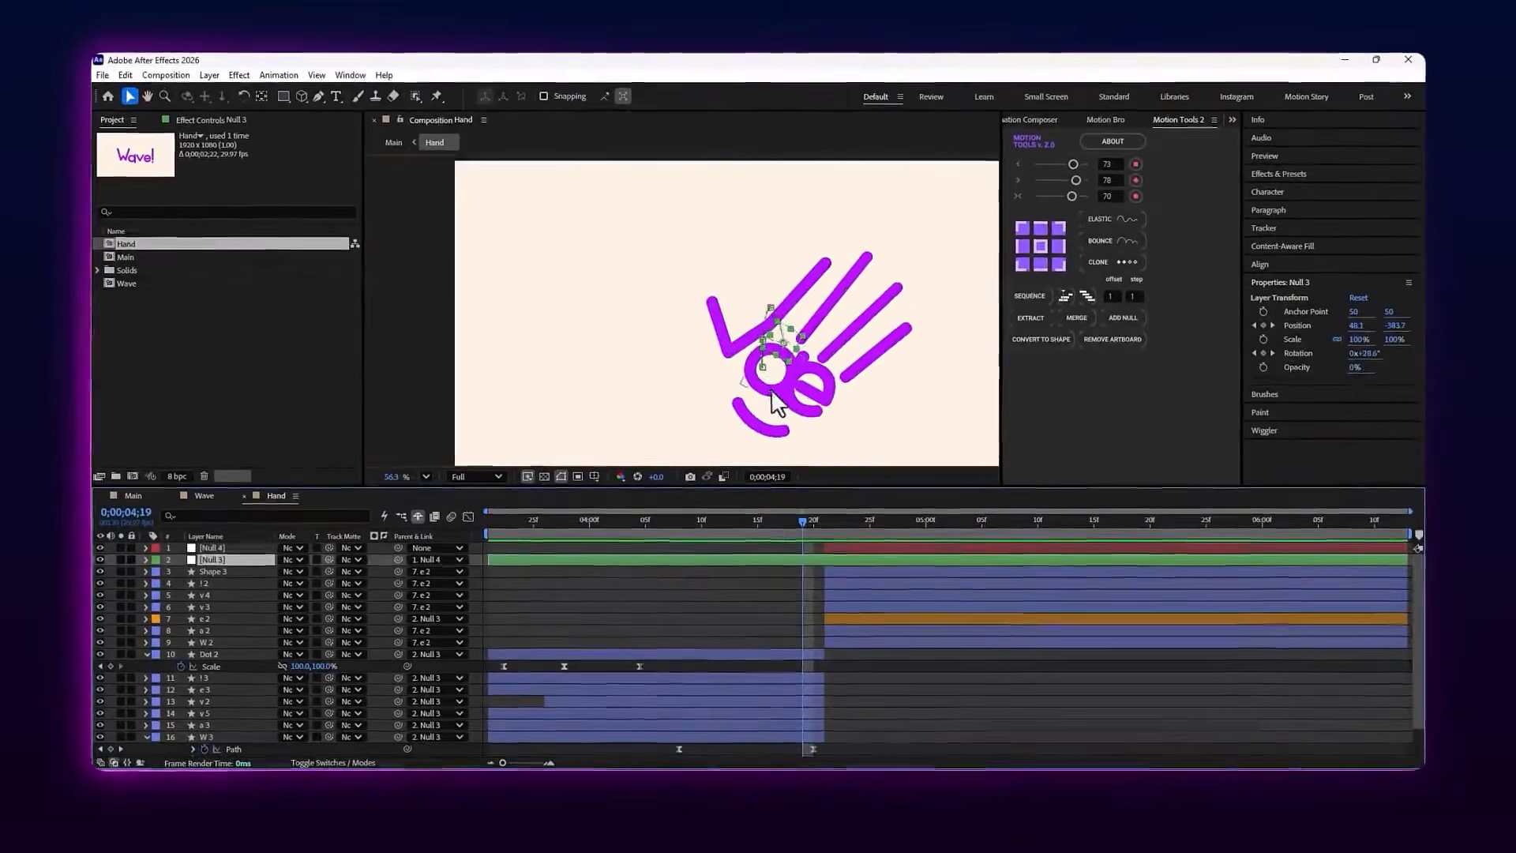
scroll(770, 332, "up", 8)
scroll(742, 332, "down", 8)
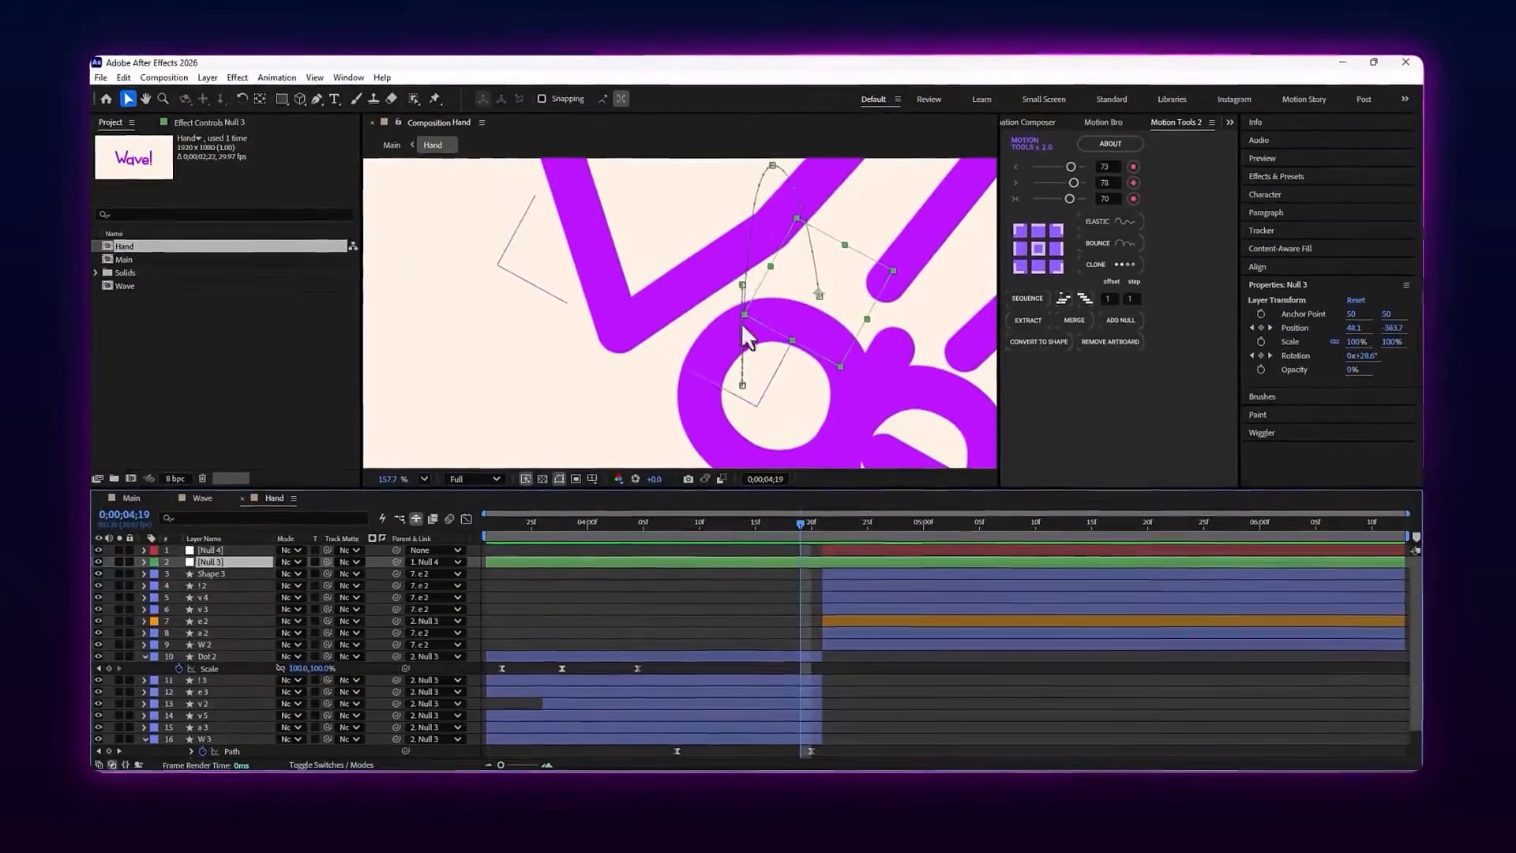
left_click(717, 601)
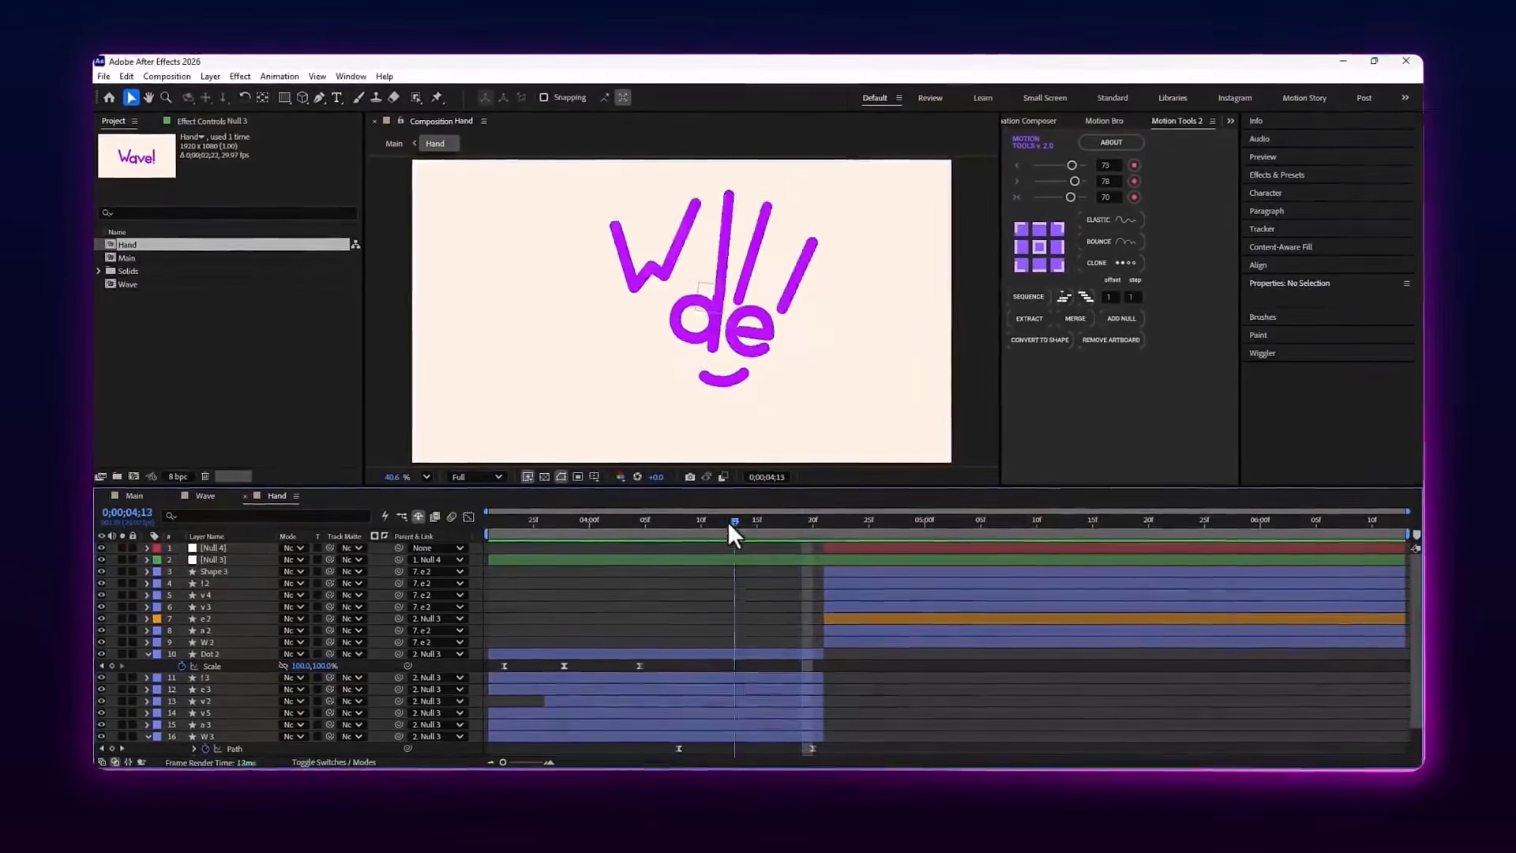
Scrub from 0;00;03;21 to 0;00;03;26 and examine the letter v where the v 2 layer begins
left_click_drag(727, 521, 404, 540)
left_click(719, 357)
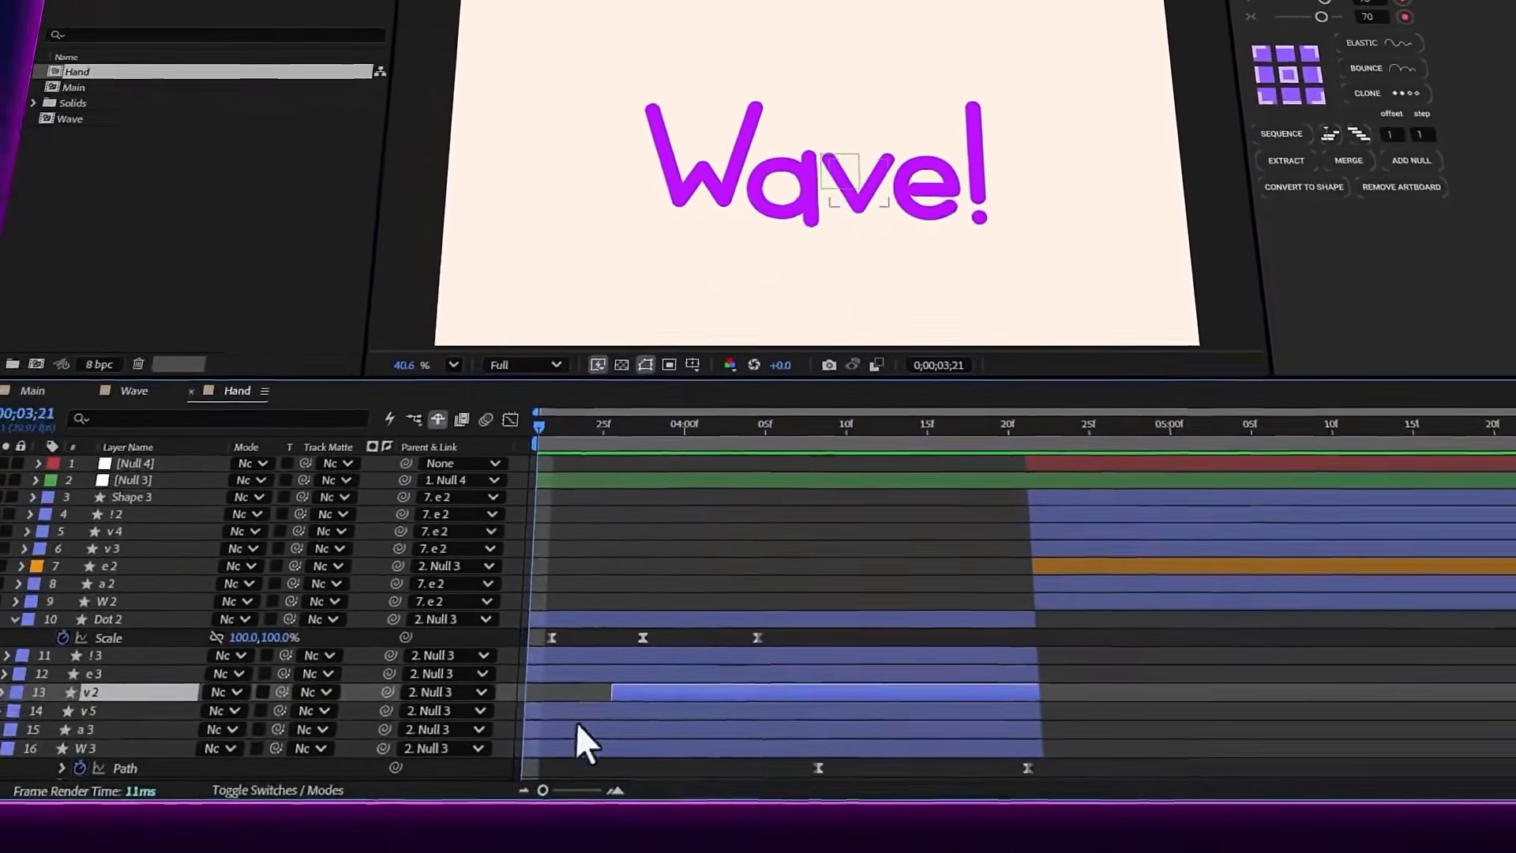
scroll(566, 630, "up", 4)
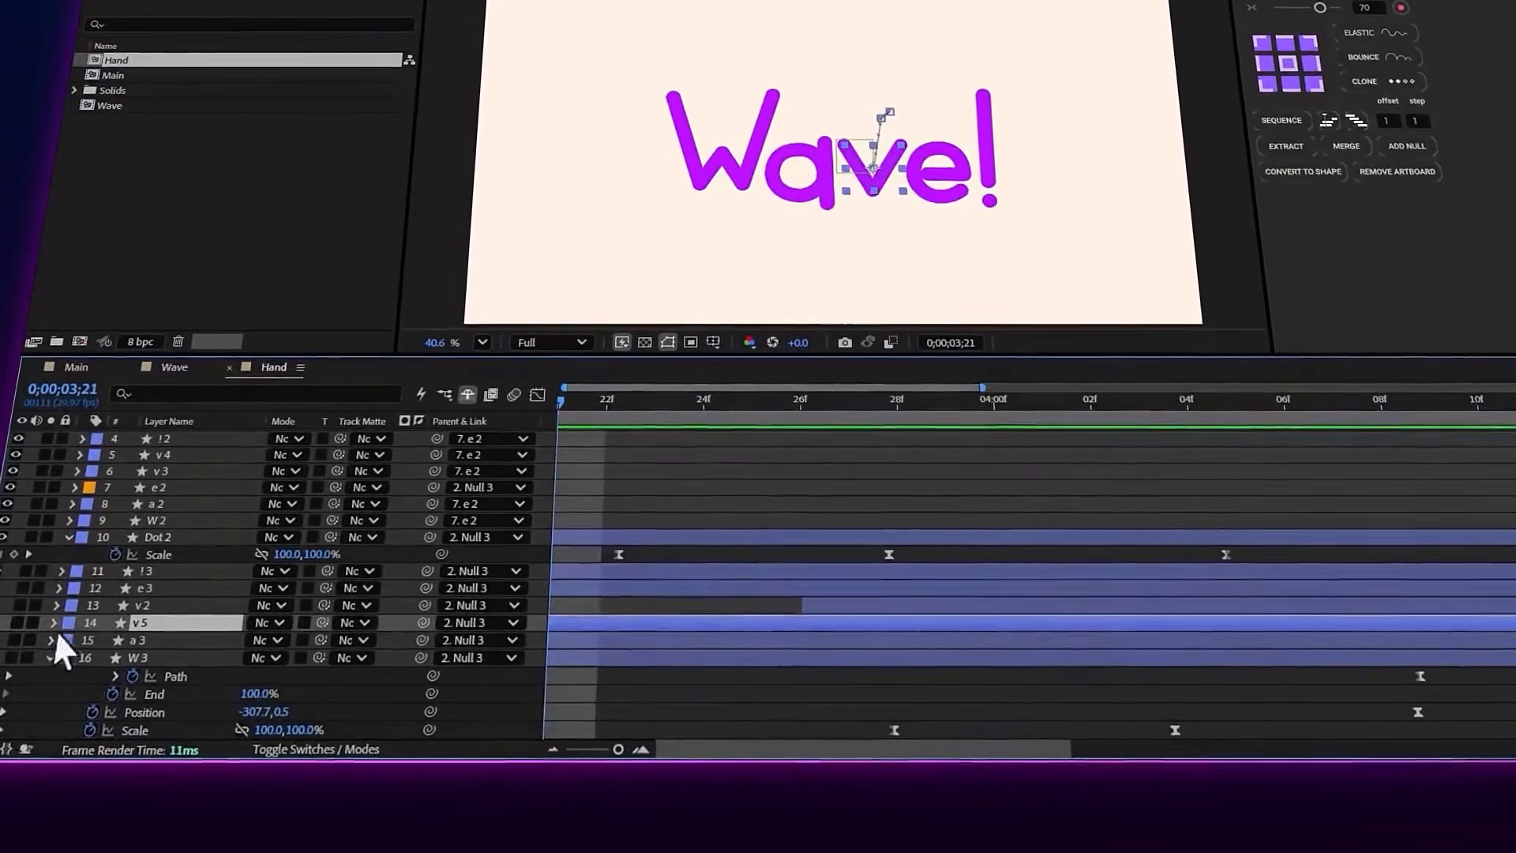
left_click(736, 405)
left_click_drag(734, 406, 789, 410)
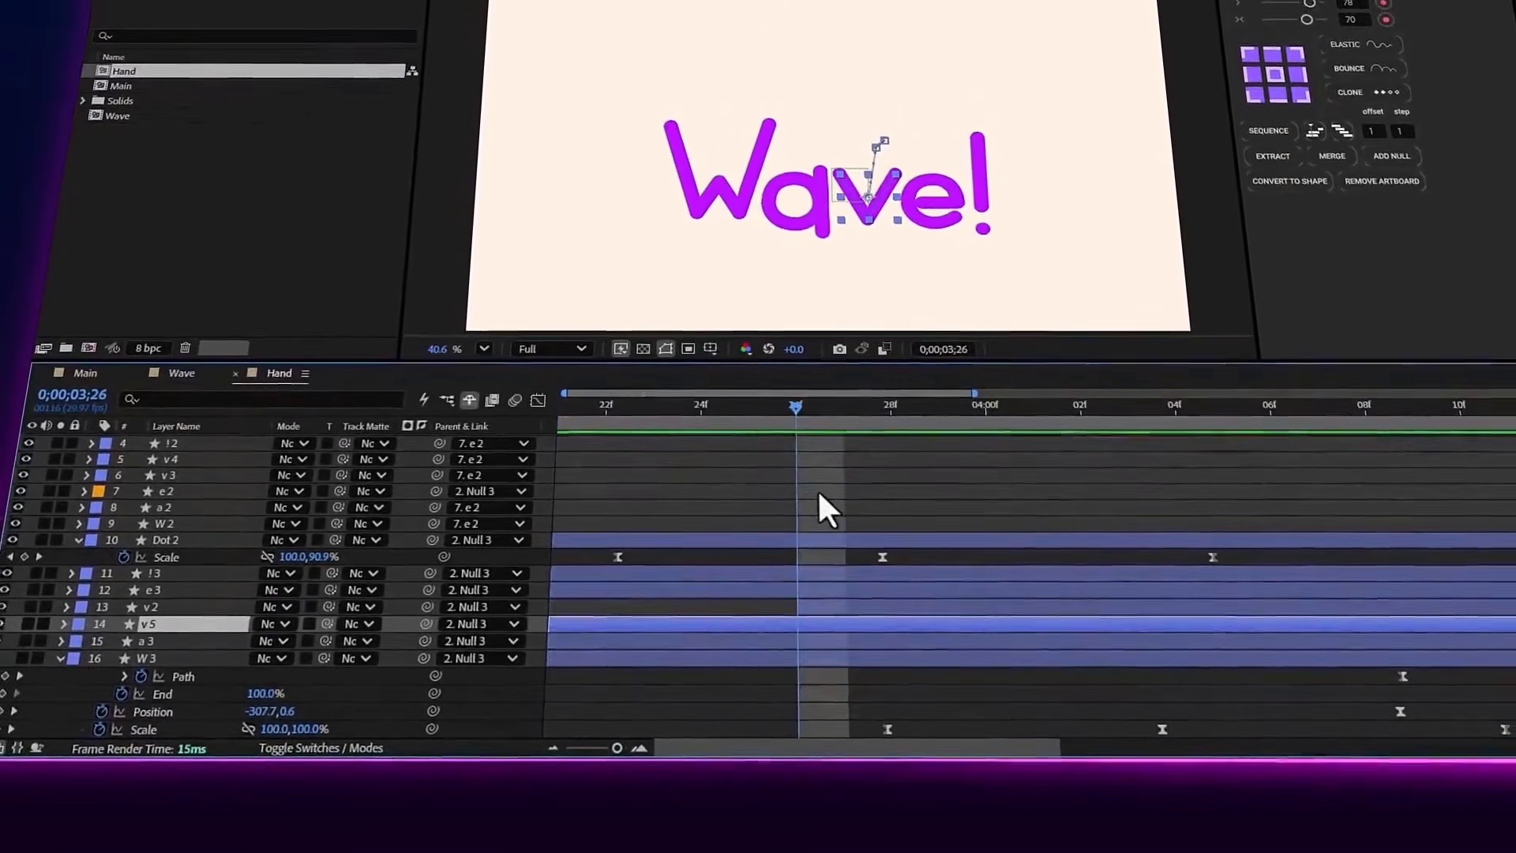
left_click(816, 491)
scroll(908, 271, "up", 5)
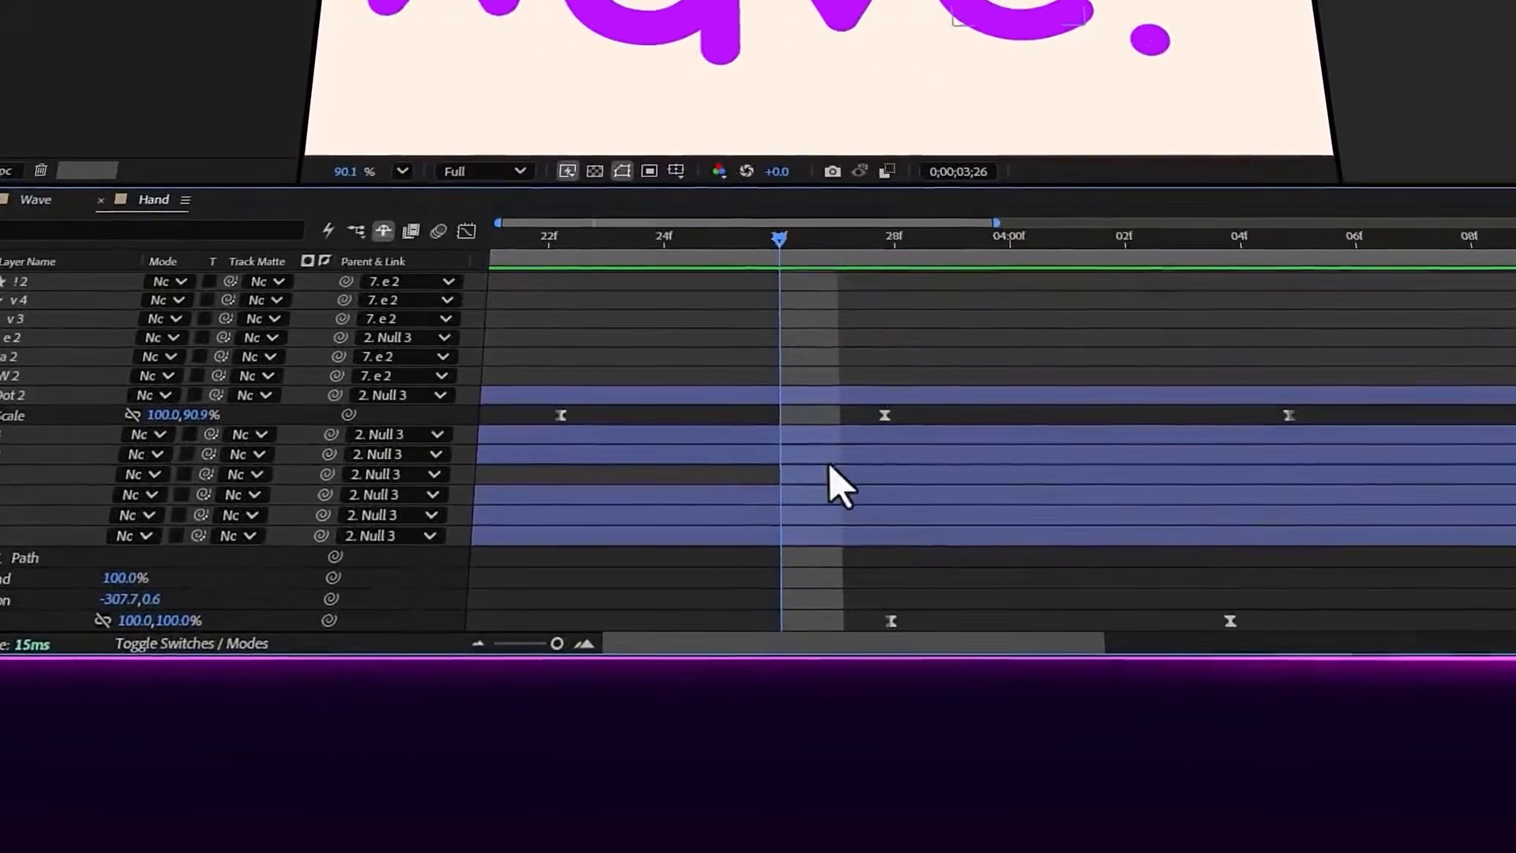
Select the v 2 and v 5 layers and reveal their keyframed properties
left_click(829, 470)
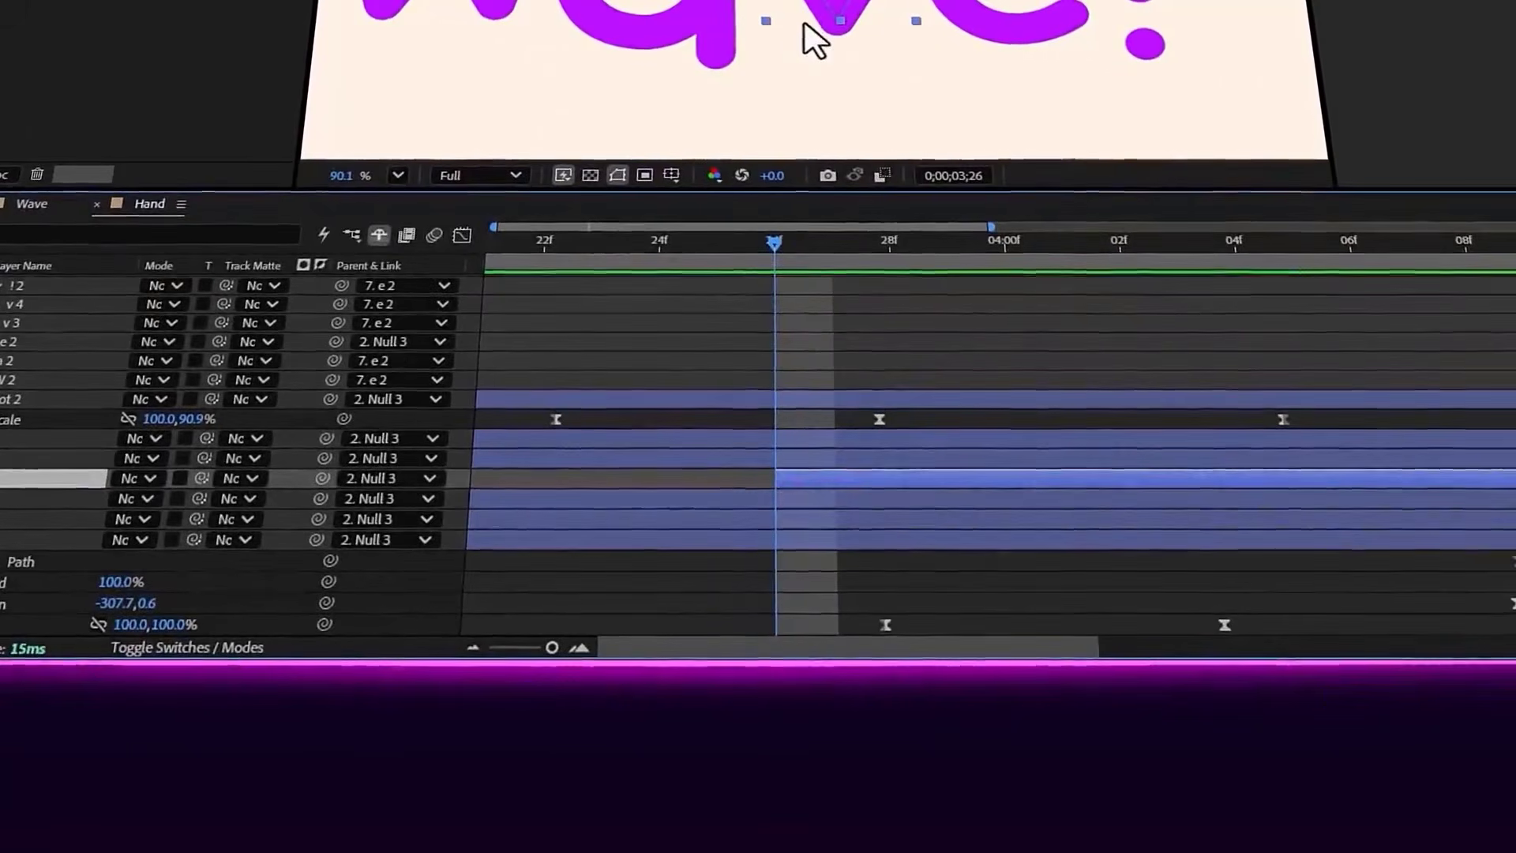
left_click(847, 499, "shift")
key("u")
scroll(917, 460, "down", 2)
Move the playhead to 0;00;04;05 and 0;00;04;06 to examine the Path and End keyframes of v 2 and v 5
left_click(1247, 243)
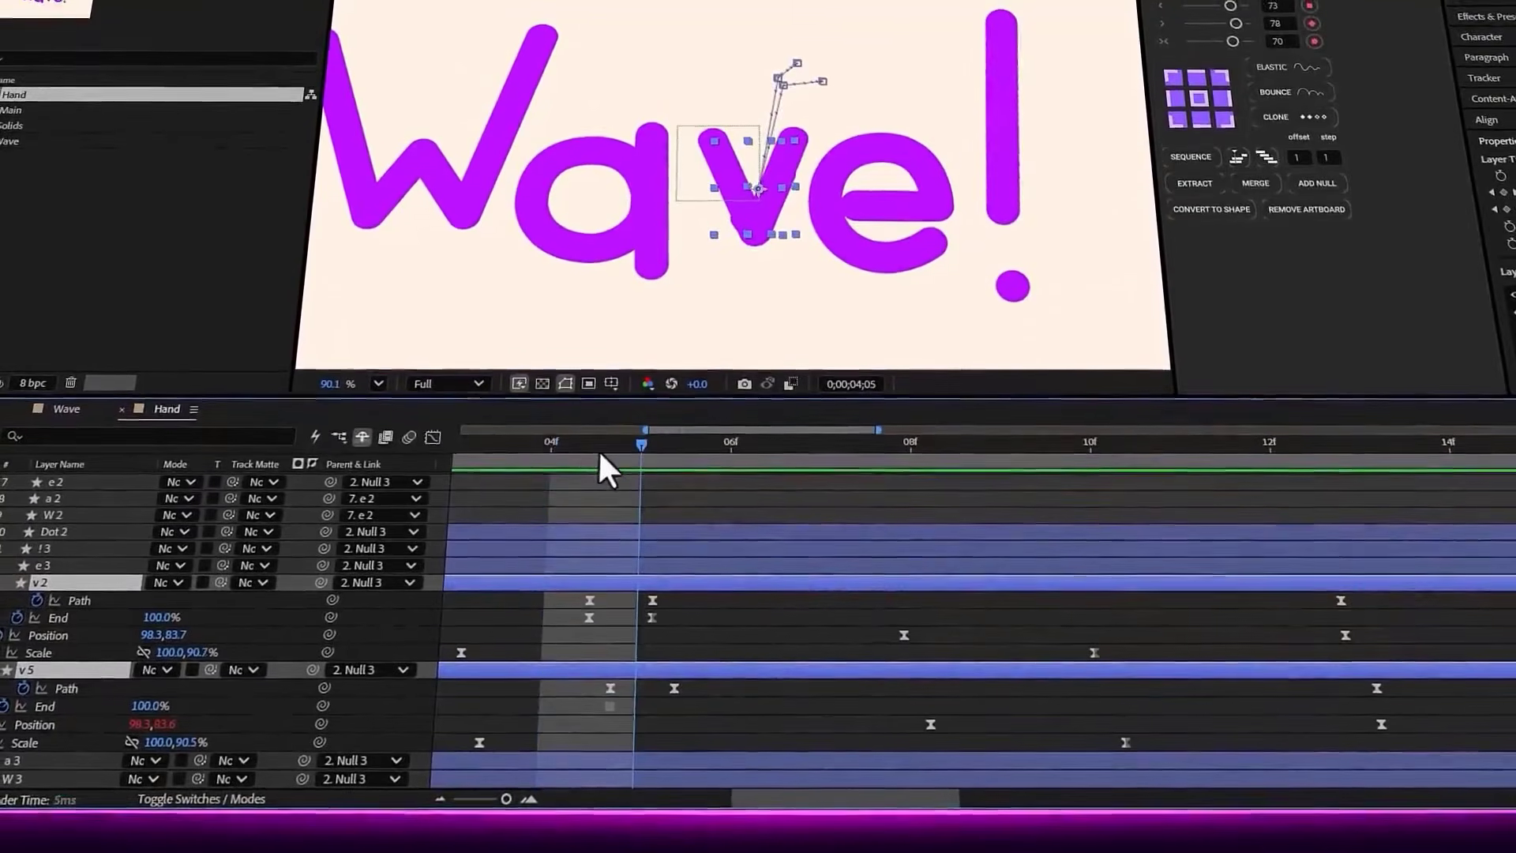
left_click(646, 450)
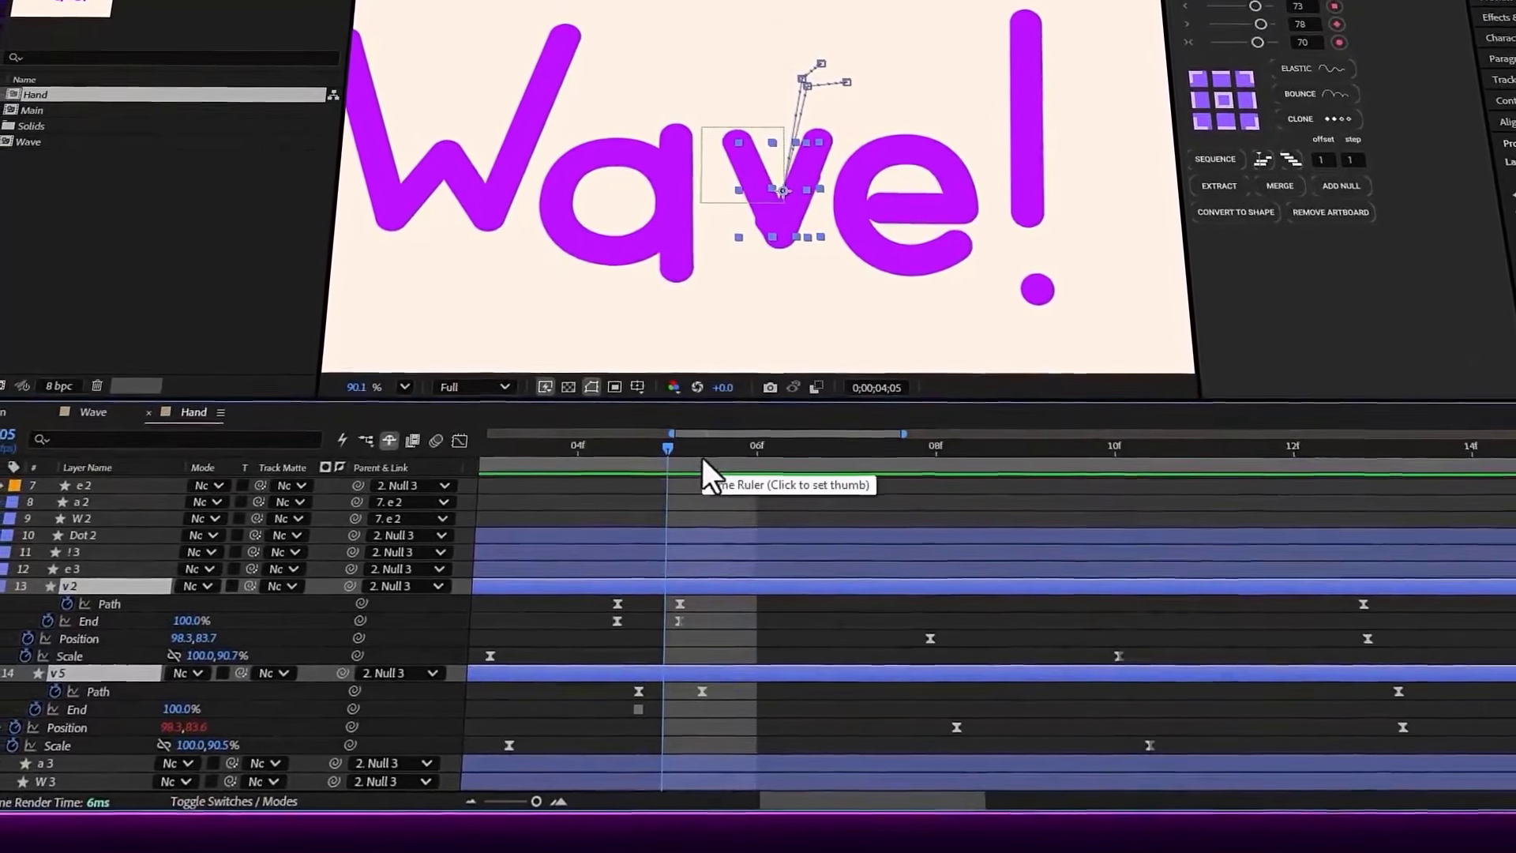
left_click(742, 452)
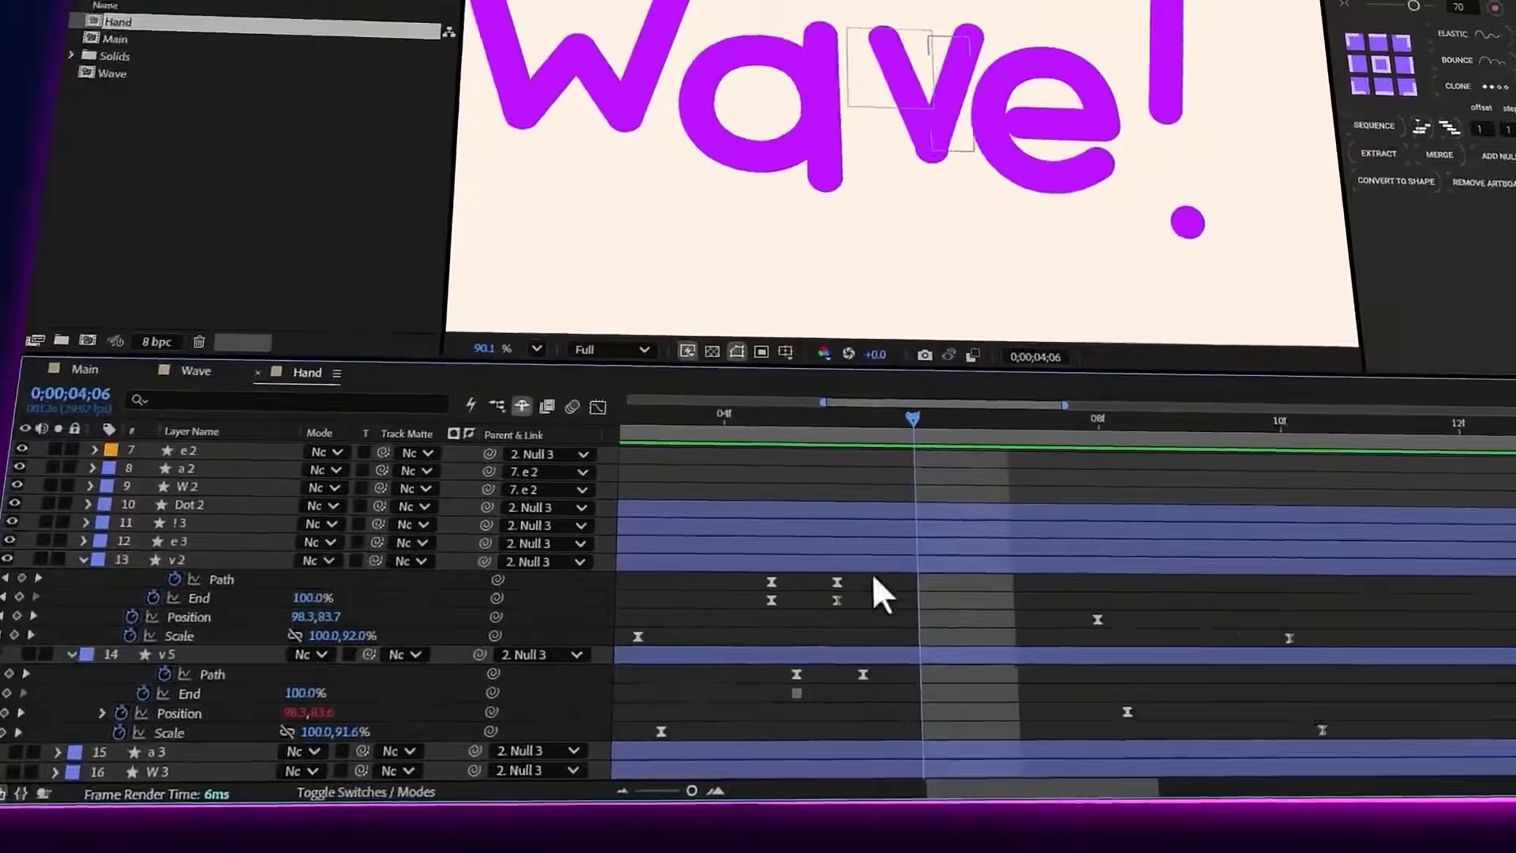
Hide and restore v 2 and v 5 one after the other to examine each stroke, and play back the letter's animation
left_click(872, 565)
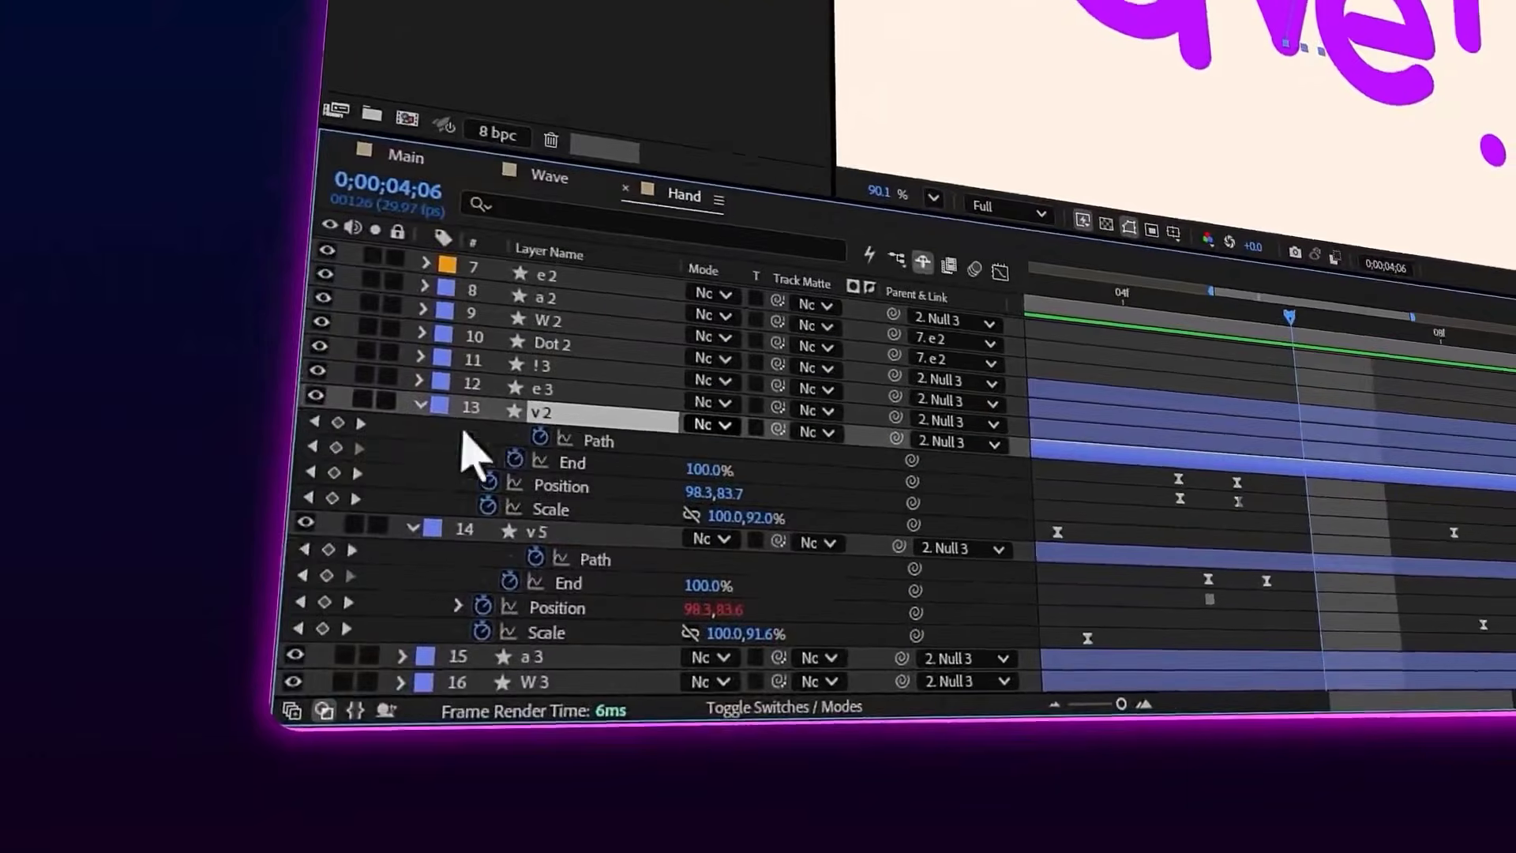
left_click(7, 558)
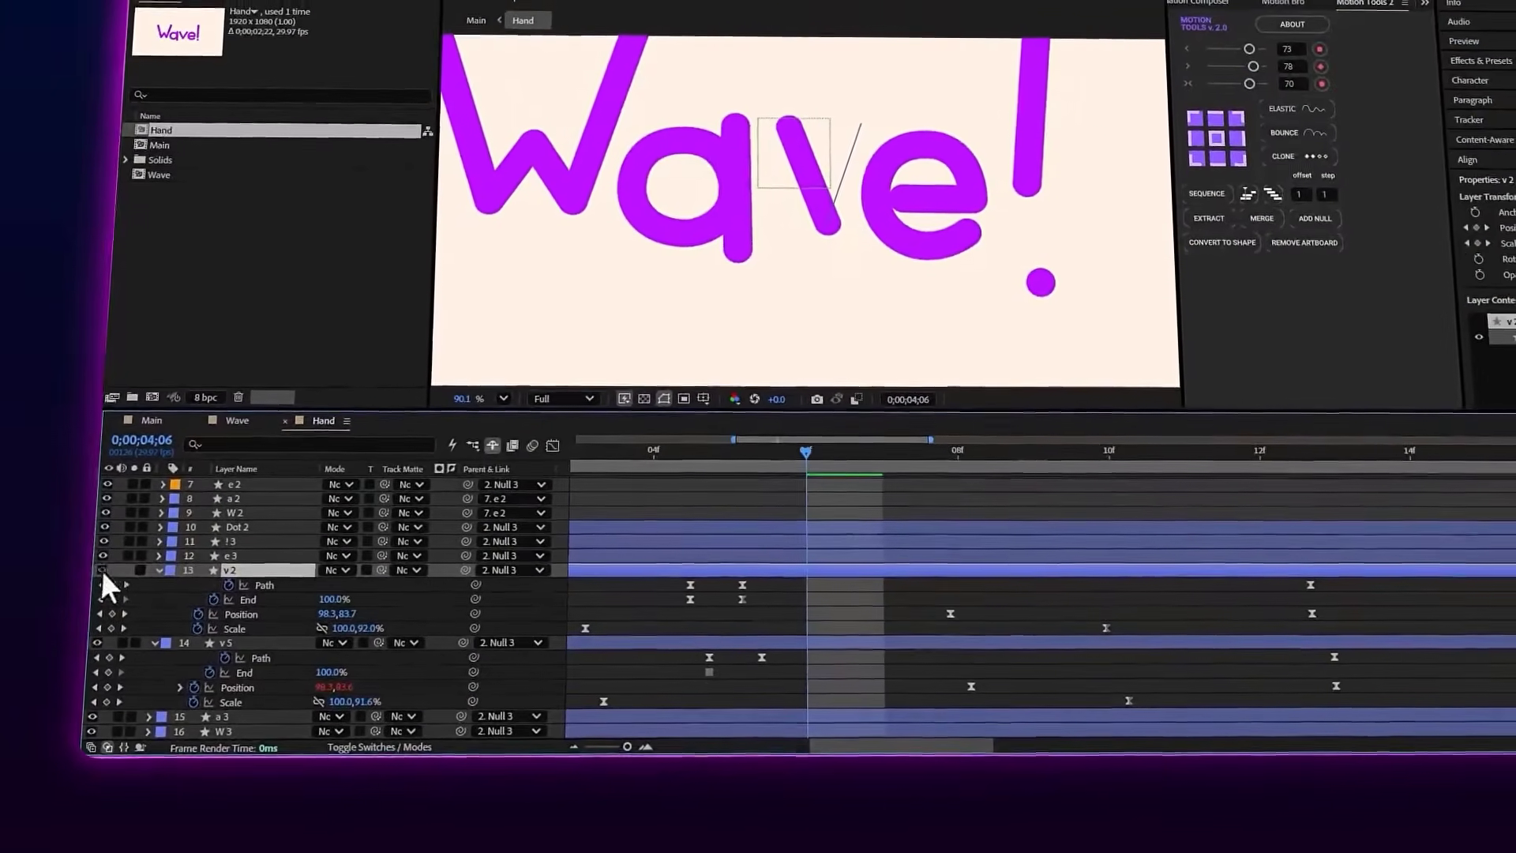
left_click(101, 570)
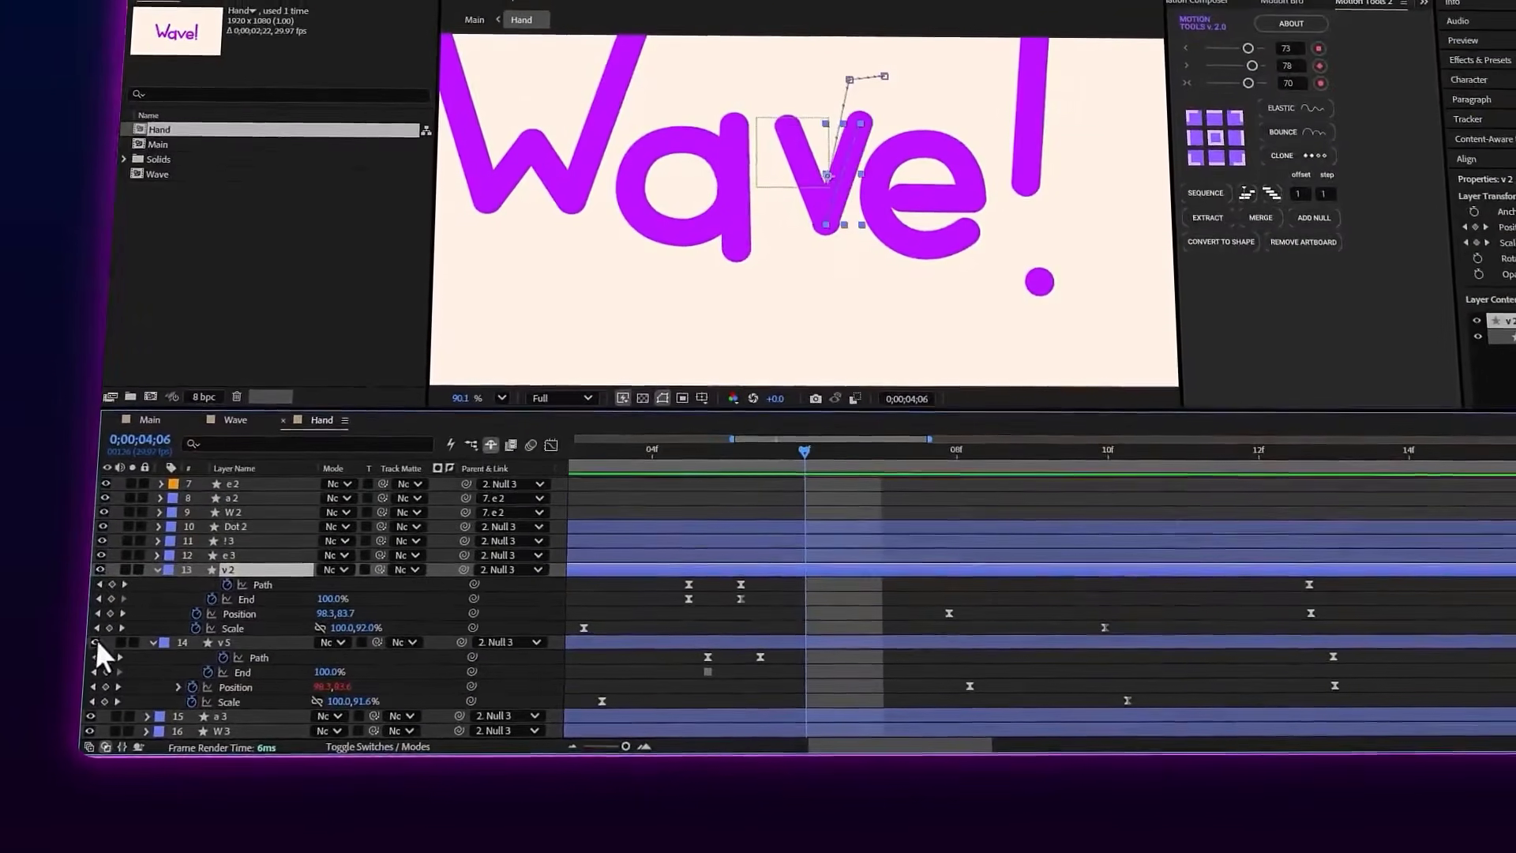
left_click(96, 642)
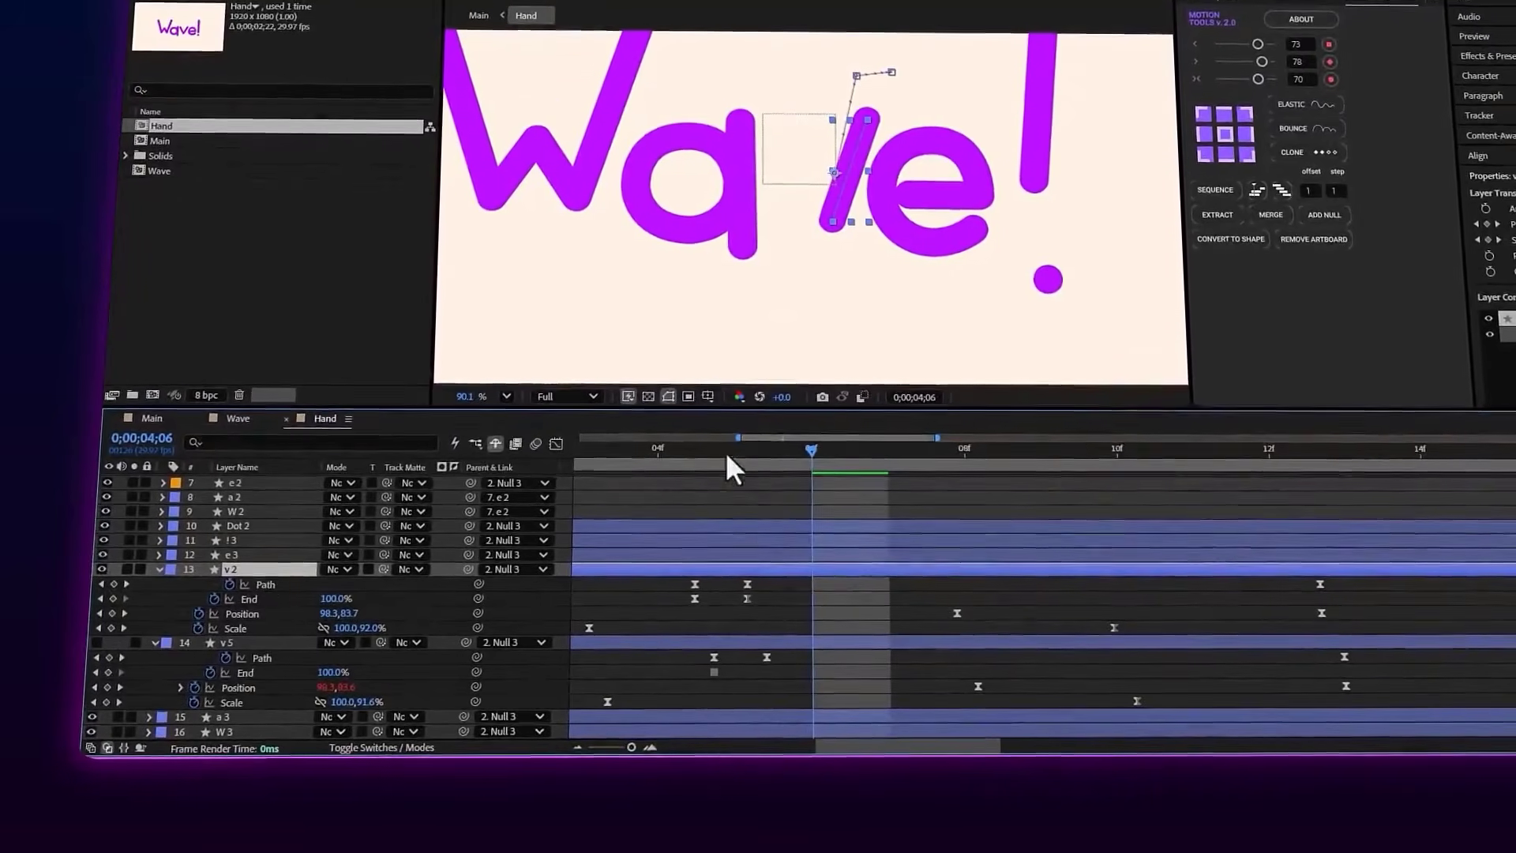
left_click(92, 643)
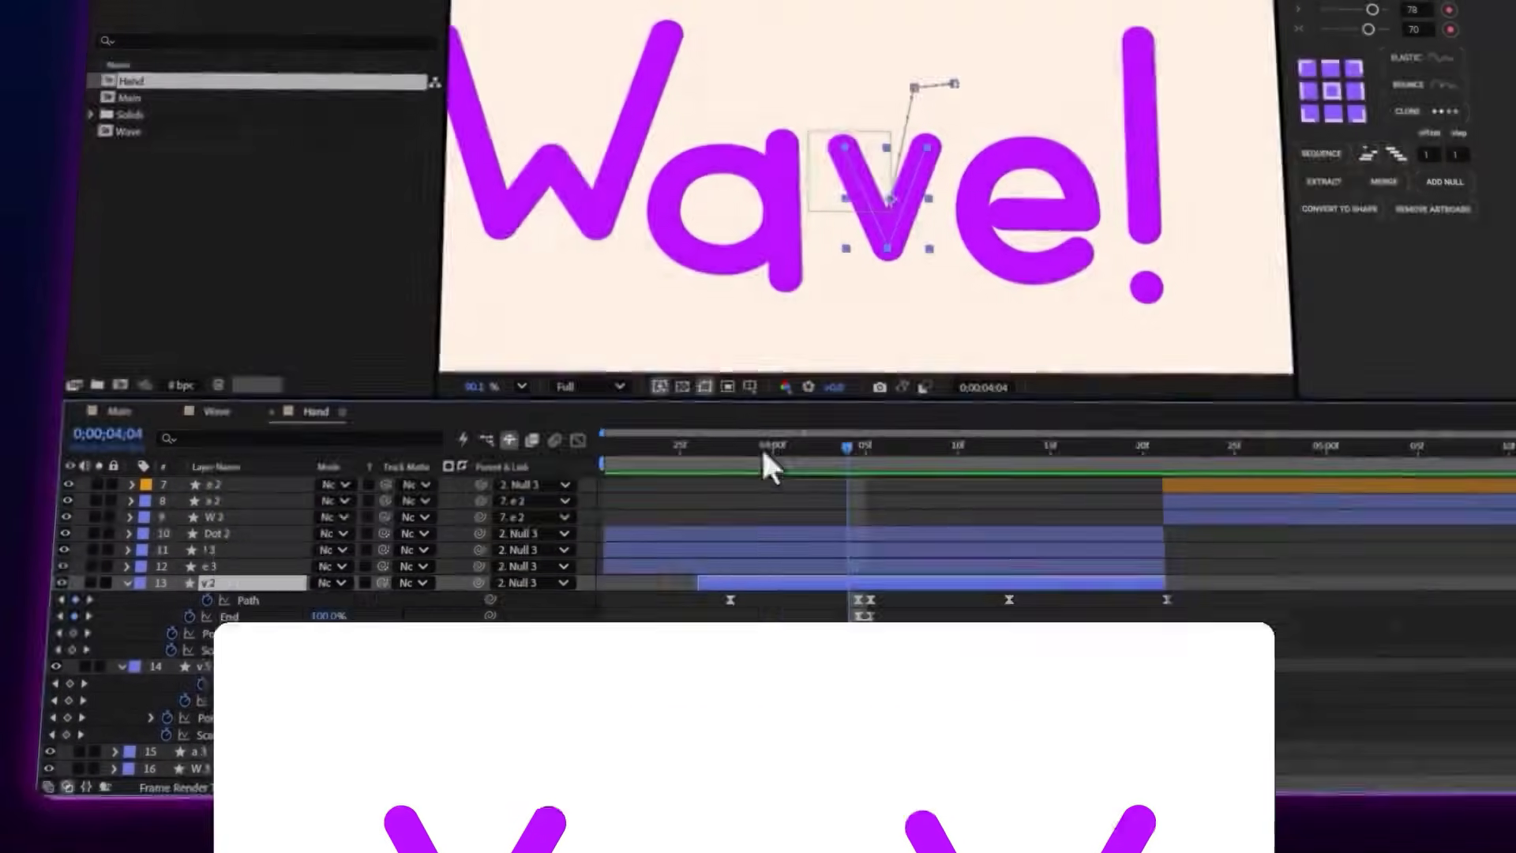
left_click(740, 444)
key("space")
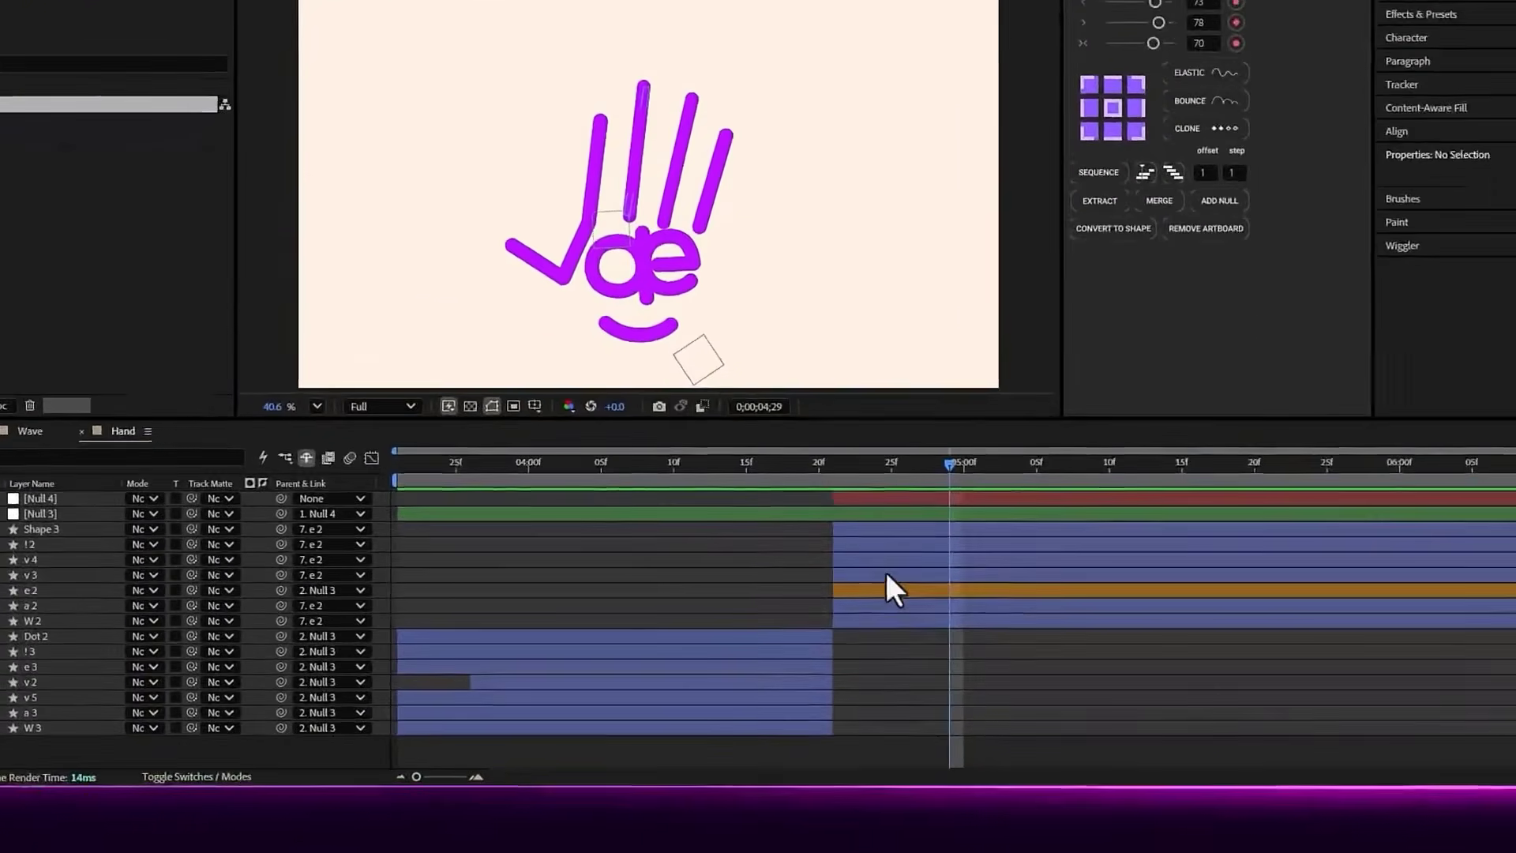
Reveal the keyframed properties of the seven hand layers from Shape 3 to W 2, examine them at 0;00;04;21, and collapse them again
left_click(861, 620)
left_click(874, 529, "shift")
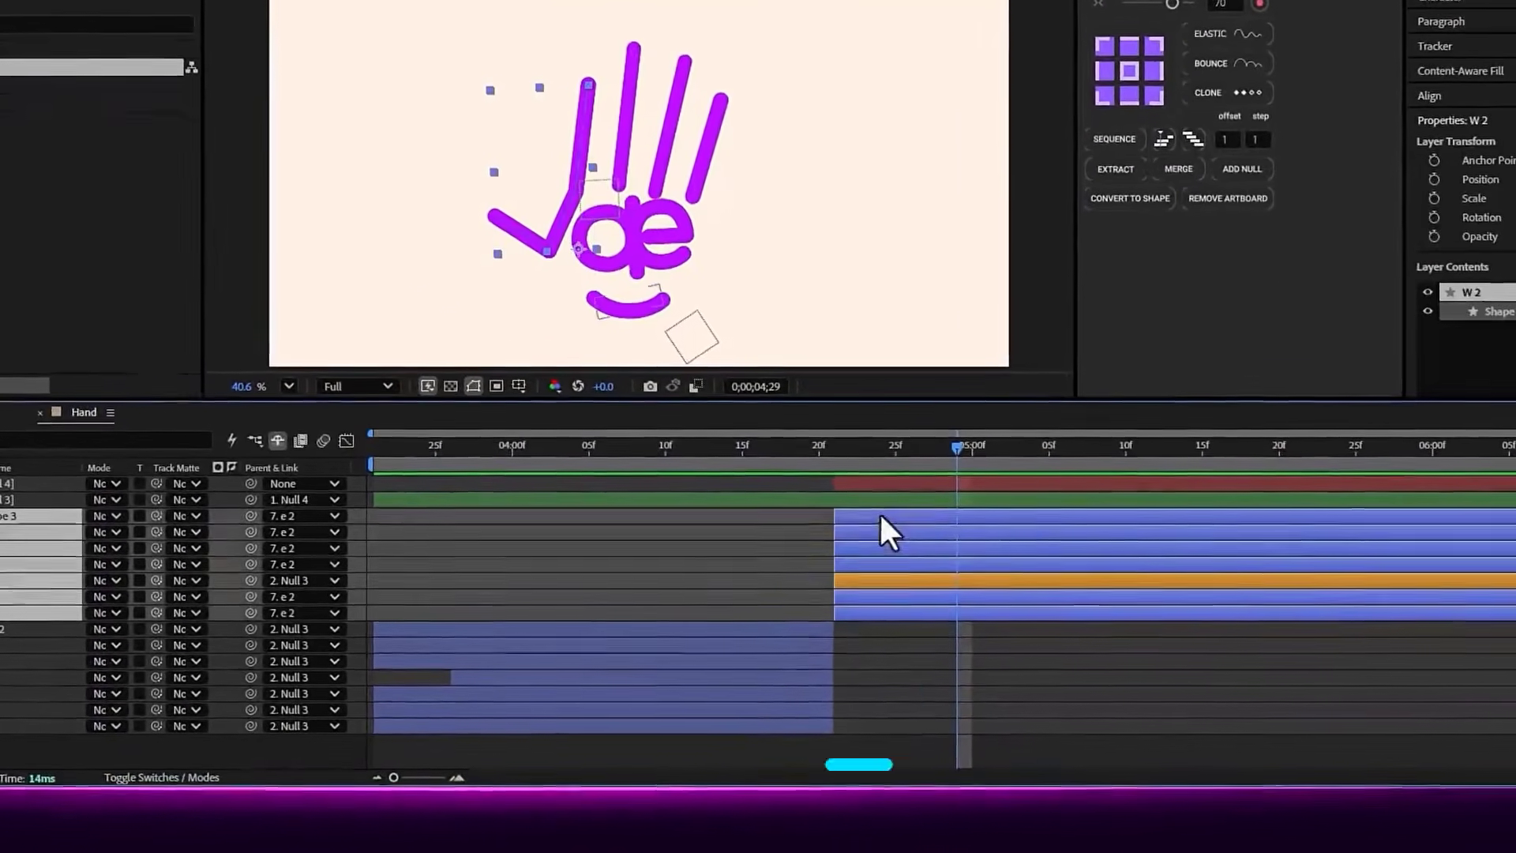
key("u")
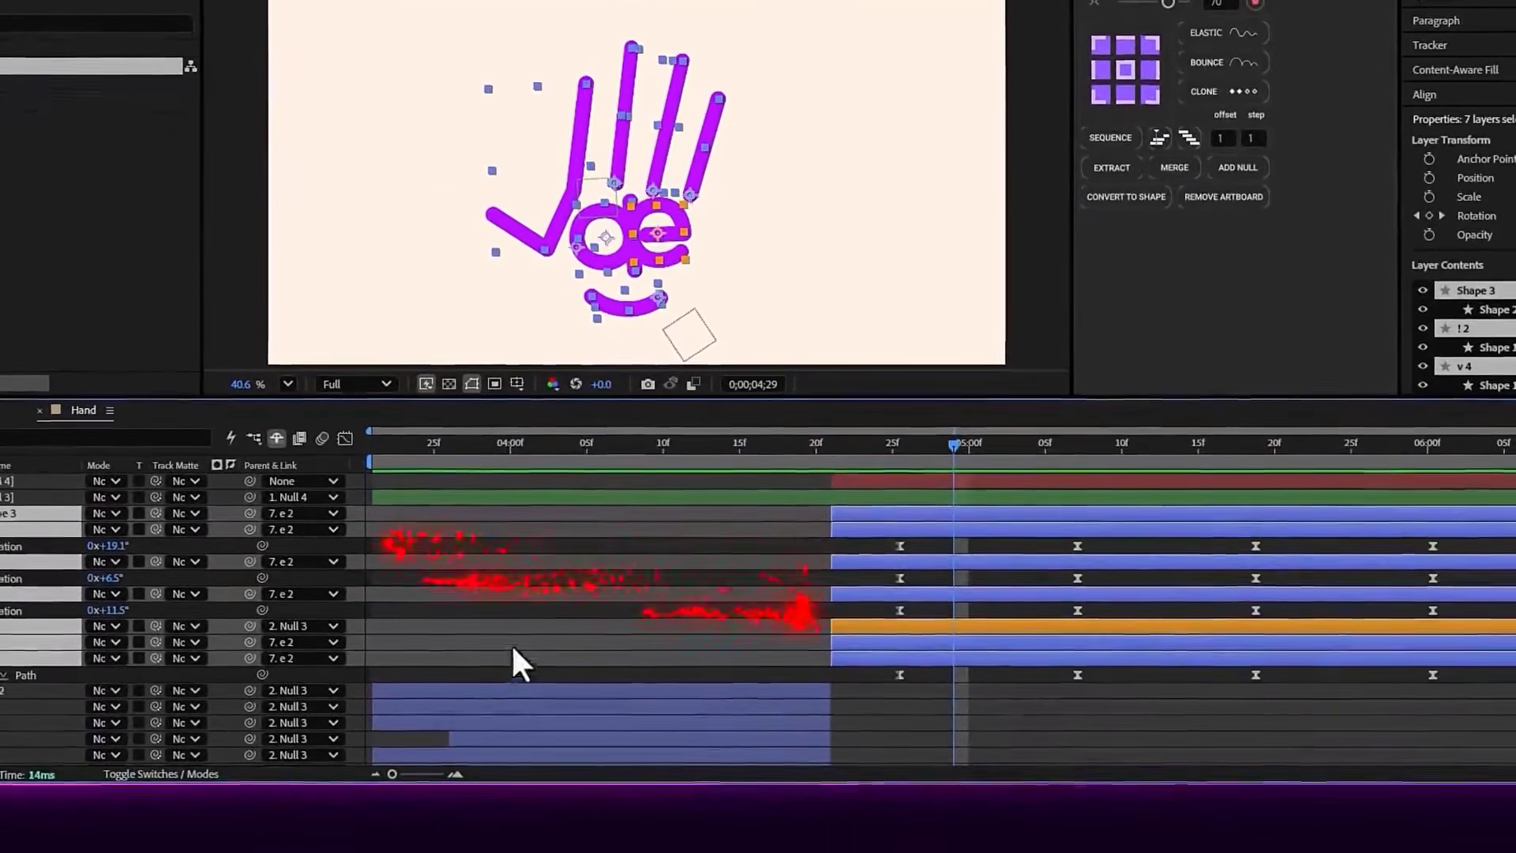
left_click(859, 447)
left_click_drag(854, 453, 837, 456)
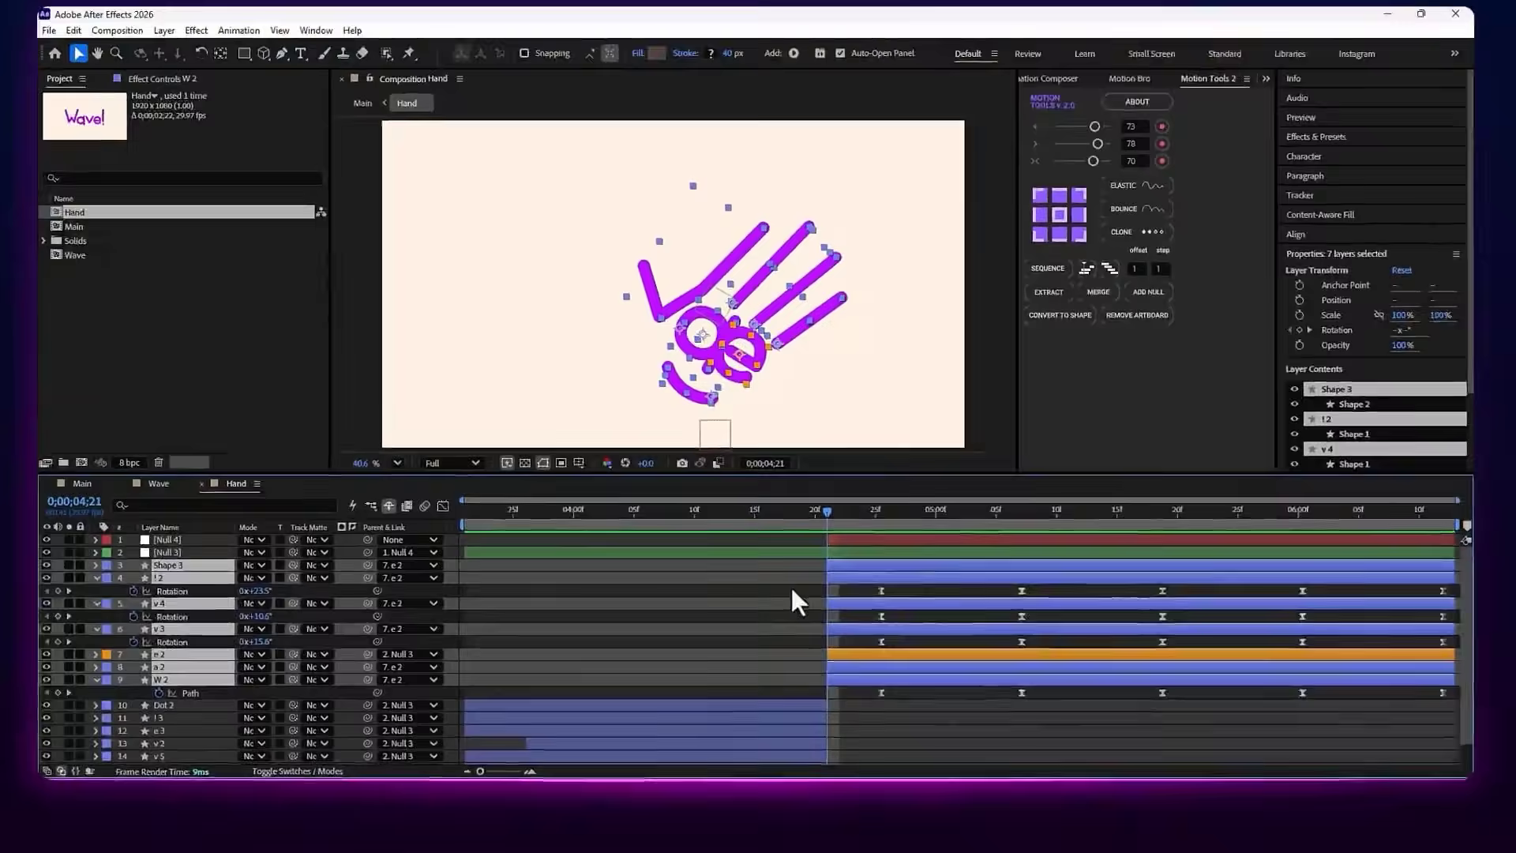
key("u")
left_click(793, 590)
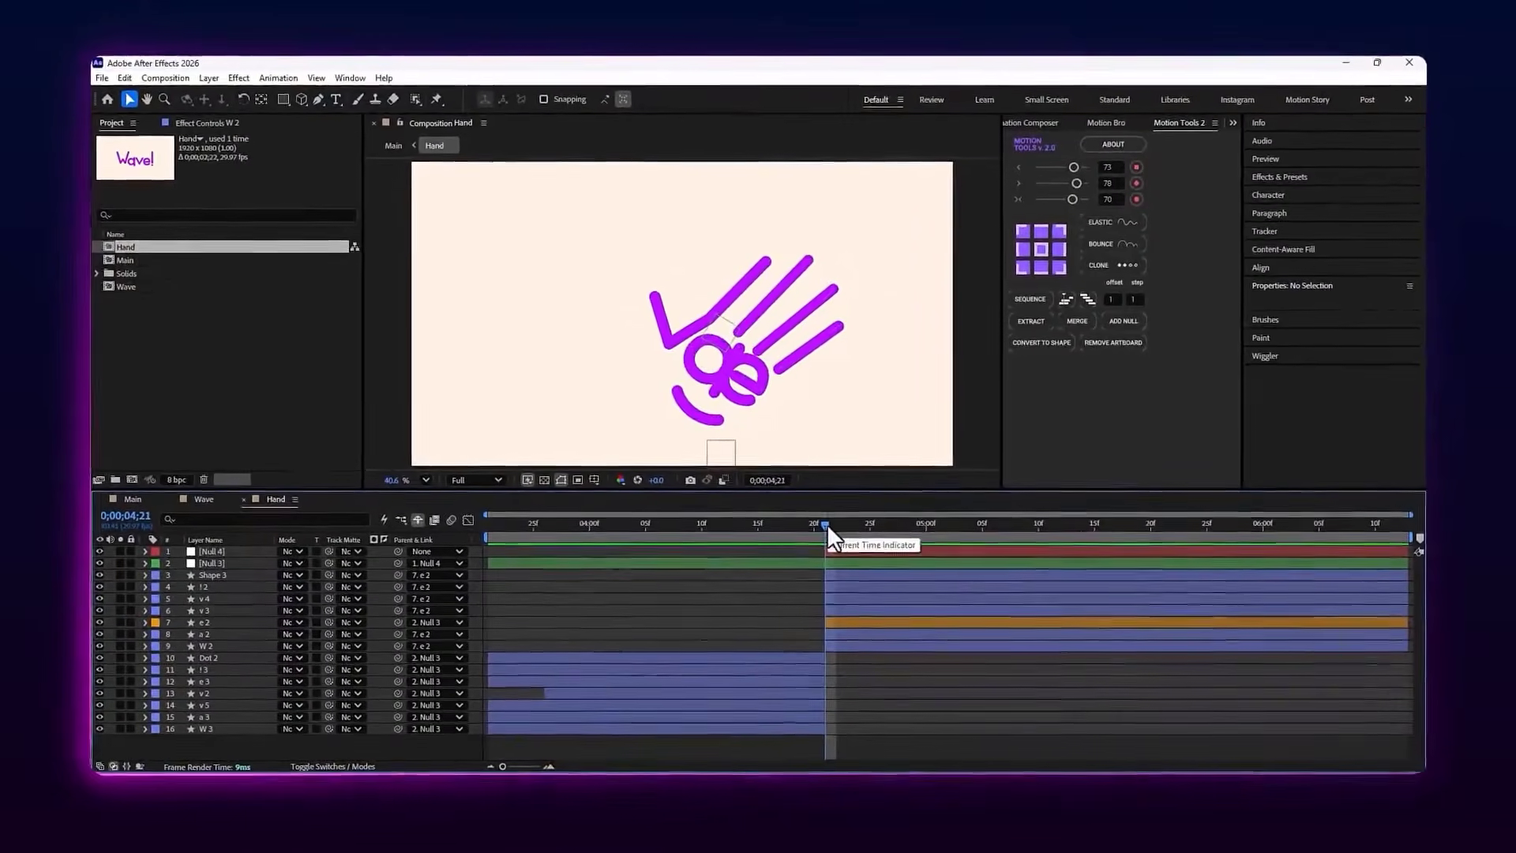
Scrub through the hand's wave and back to 0;00;04;21, and show only the Rotation keyframes of Null 4
left_click_drag(823, 523, 1025, 548)
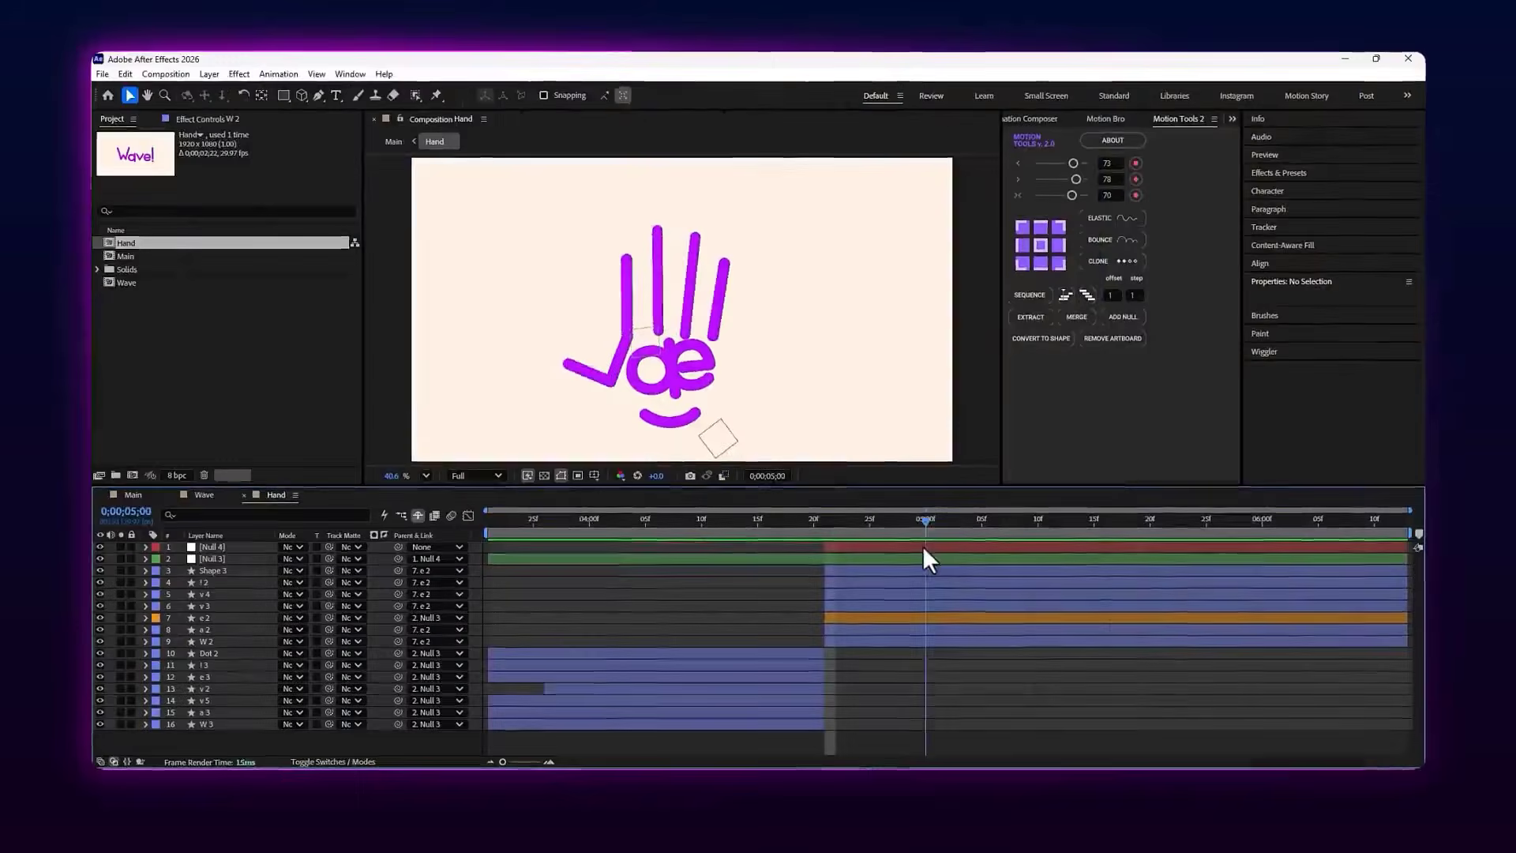
left_click_drag(922, 547, 839, 544)
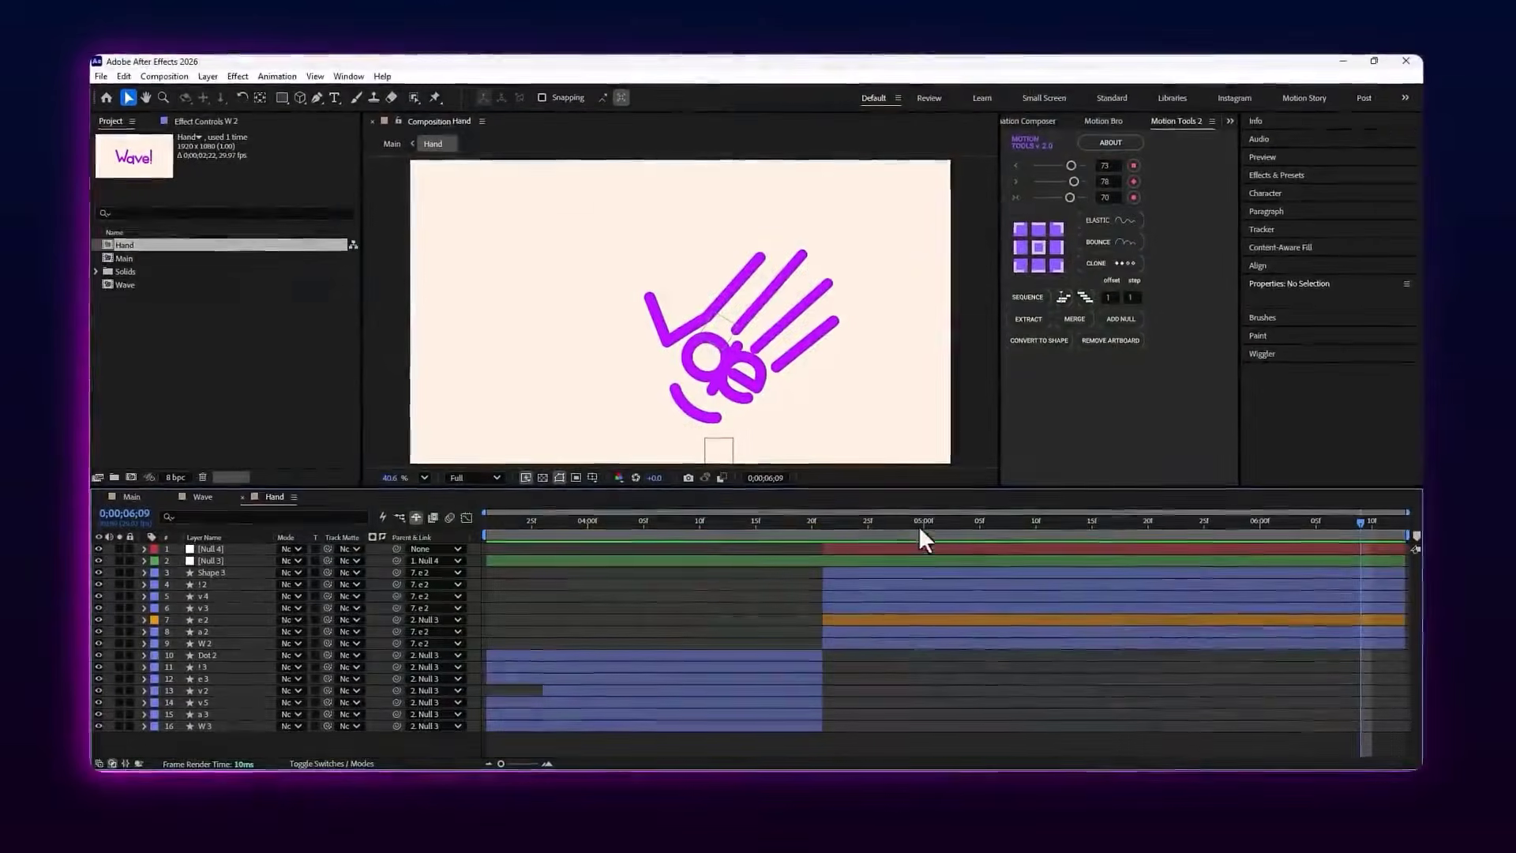
left_click(840, 551)
key("u")
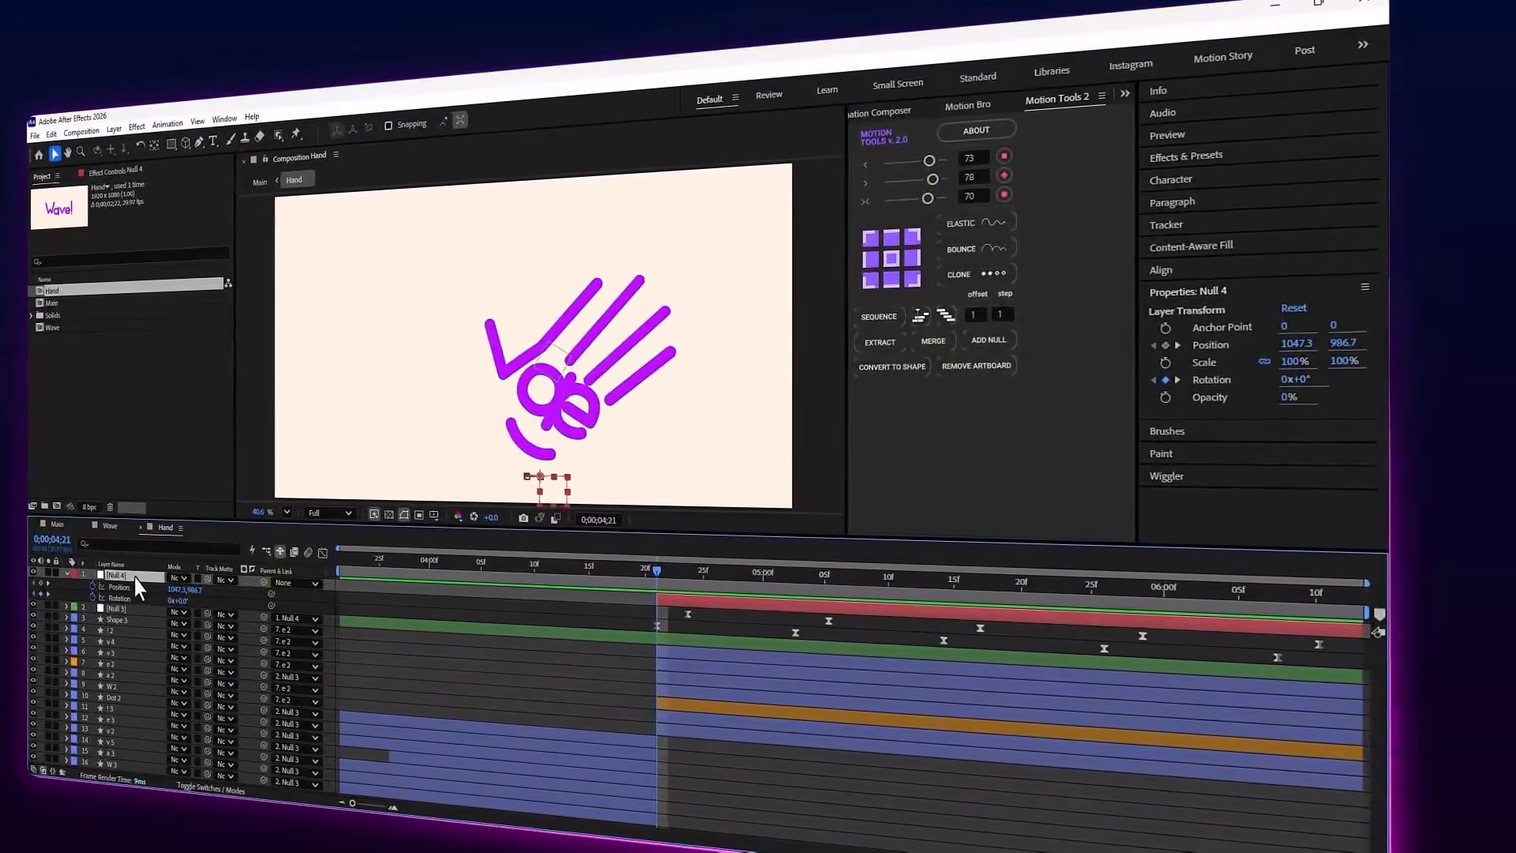
key("u")
key("r")
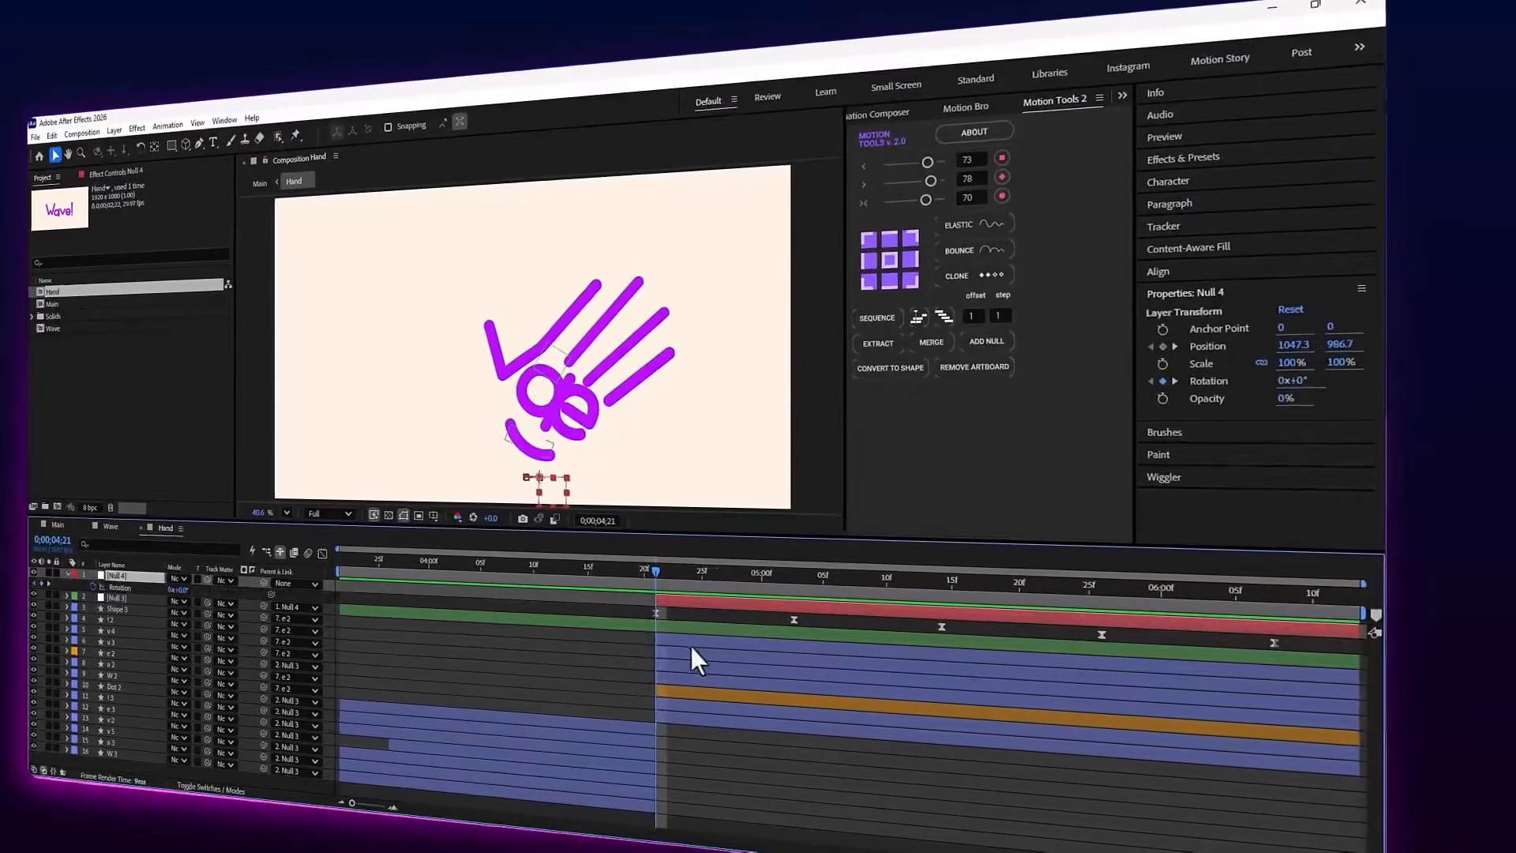
Select the hand layers from Shape 3 to W 2 and reveal their Rotation properties for comparison with Null 4
left_click(689, 645)
left_click(686, 714, "shift")
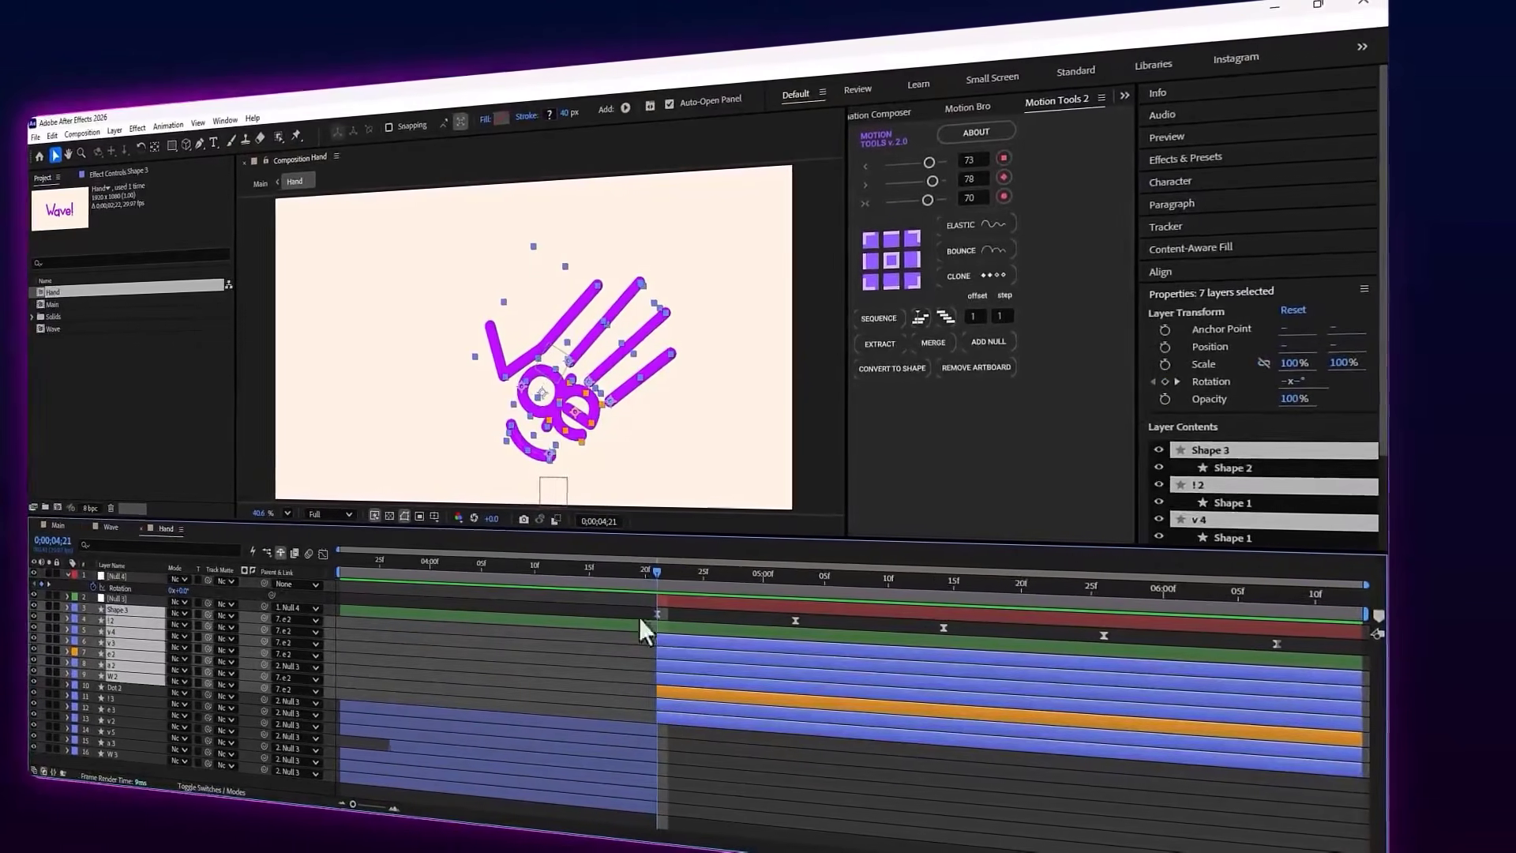
key("r")
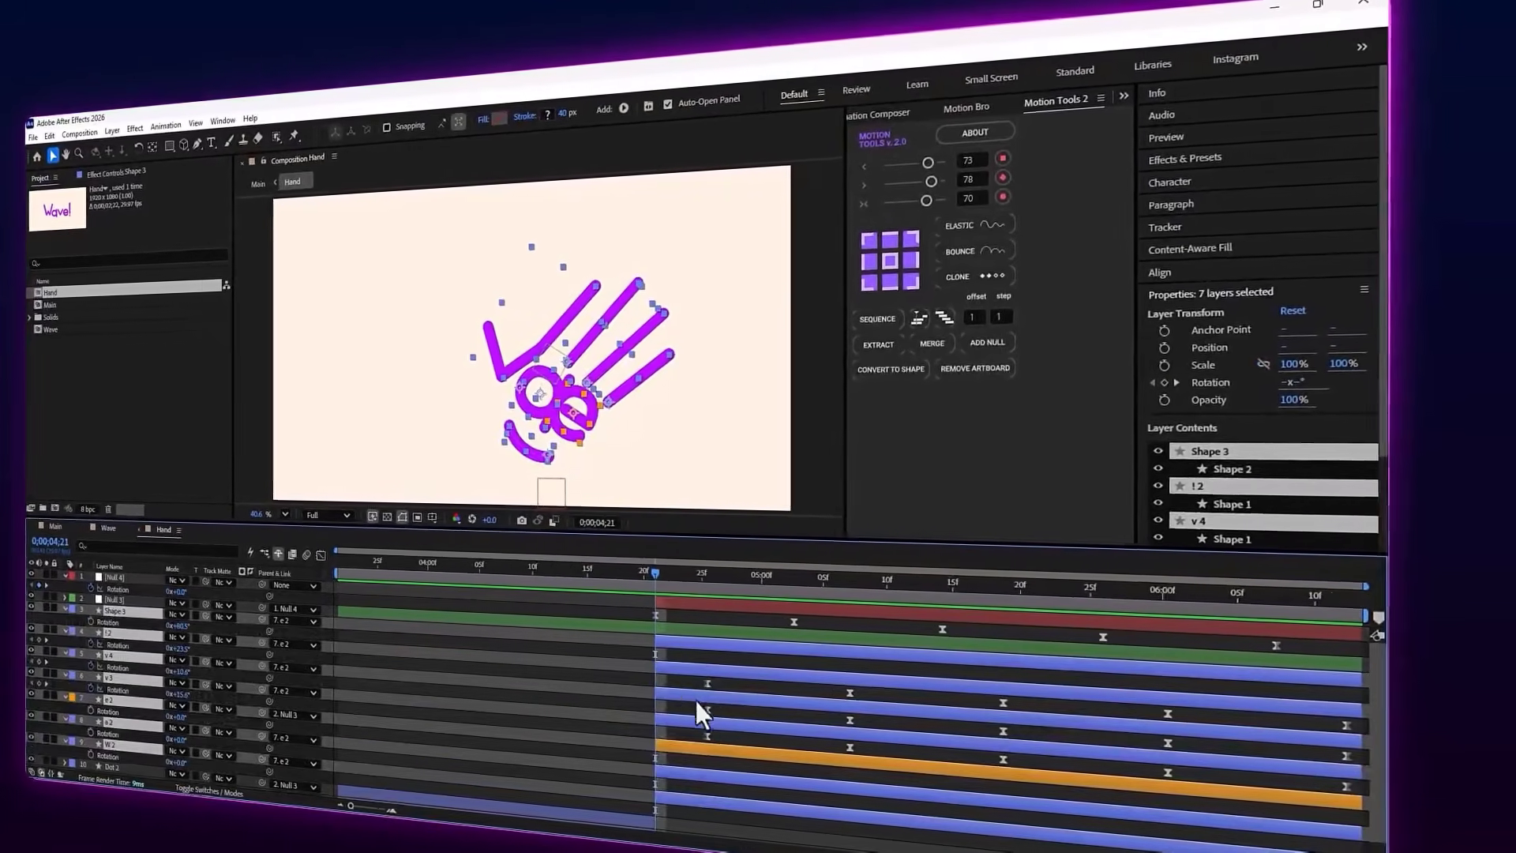
left_click(685, 687)
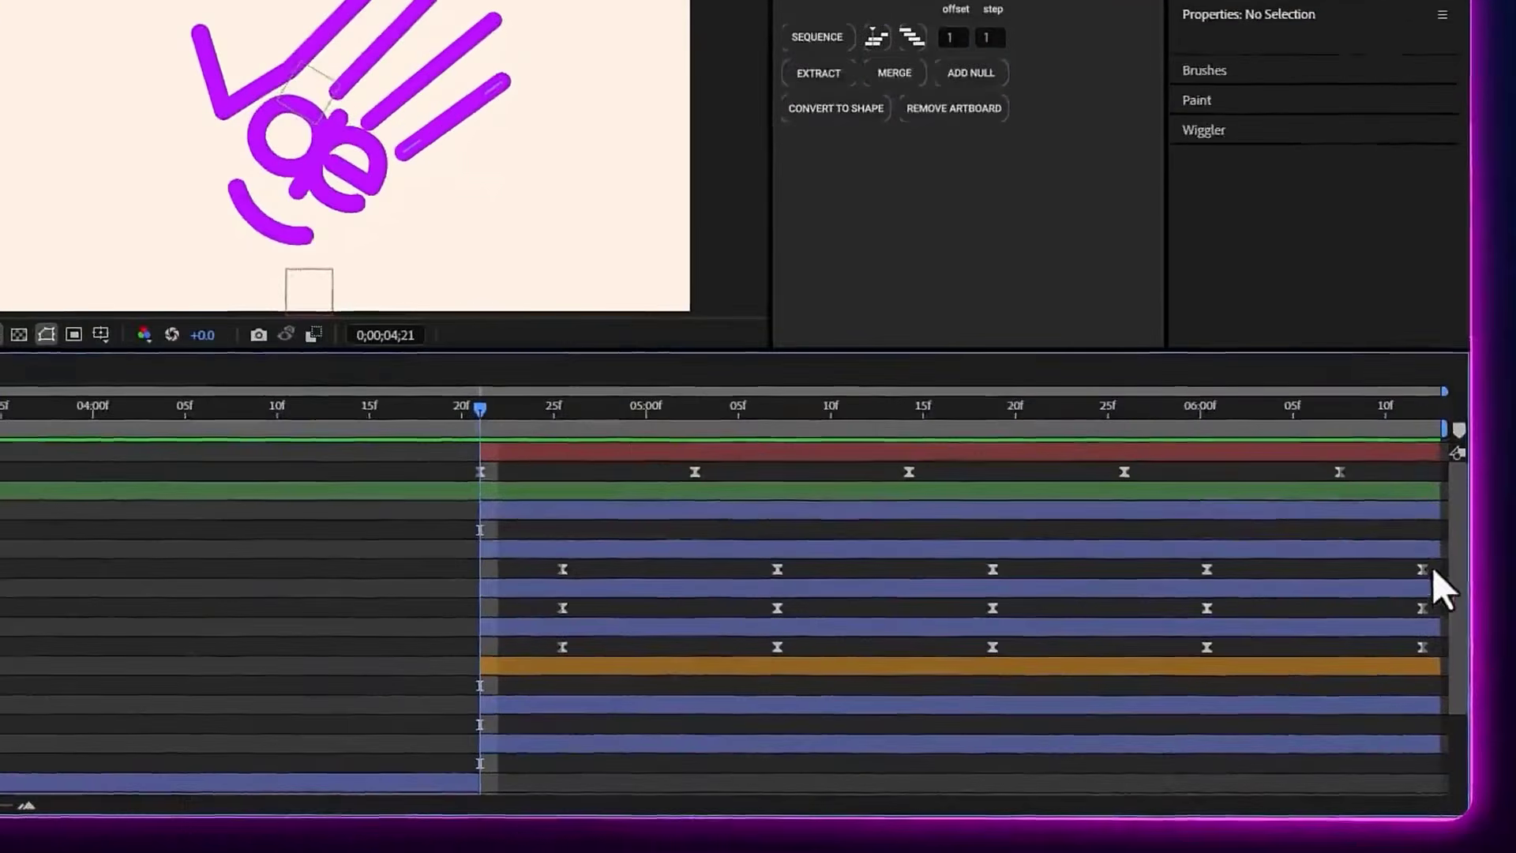
Try shifting the Rotation keyframes of ! 2, v 4 and v 3 to start at 0;00;04;21, and undo the shift
left_click_drag(1360, 715, 693, 748)
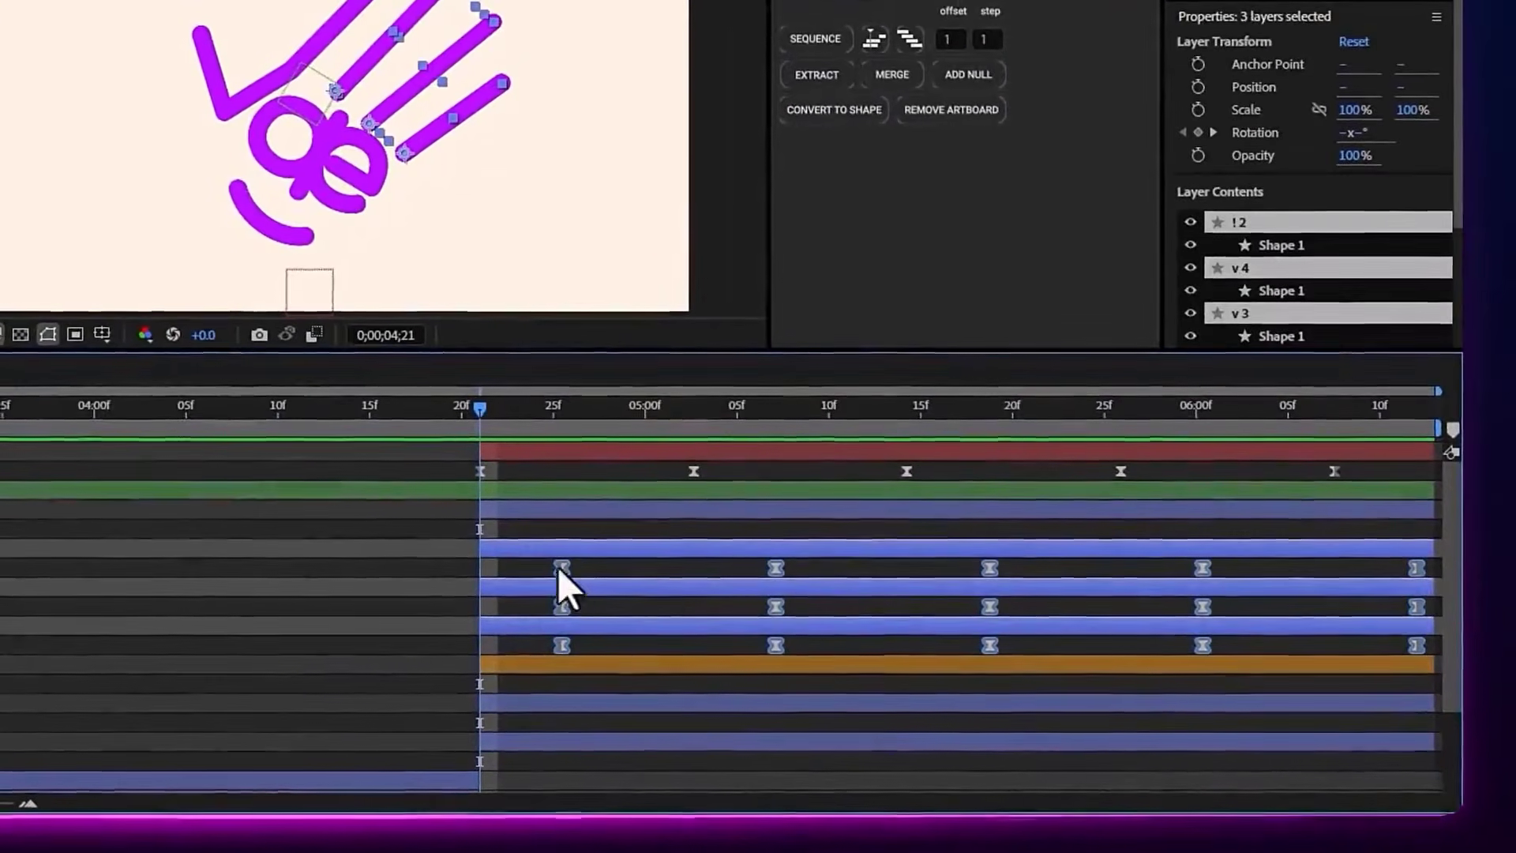
left_click_drag(568, 568, 484, 453)
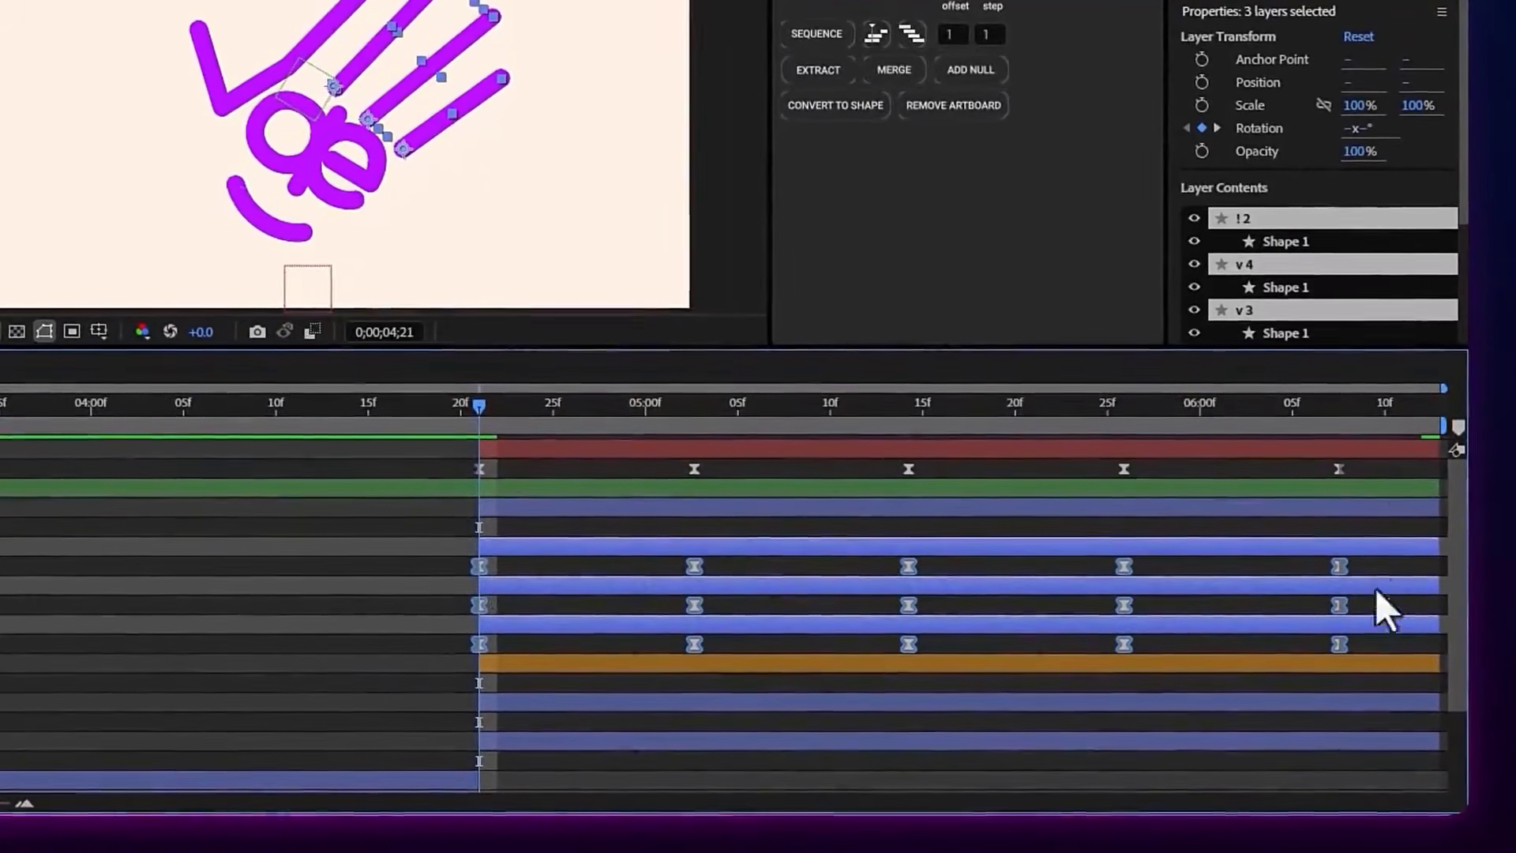
key("ctrl+z")
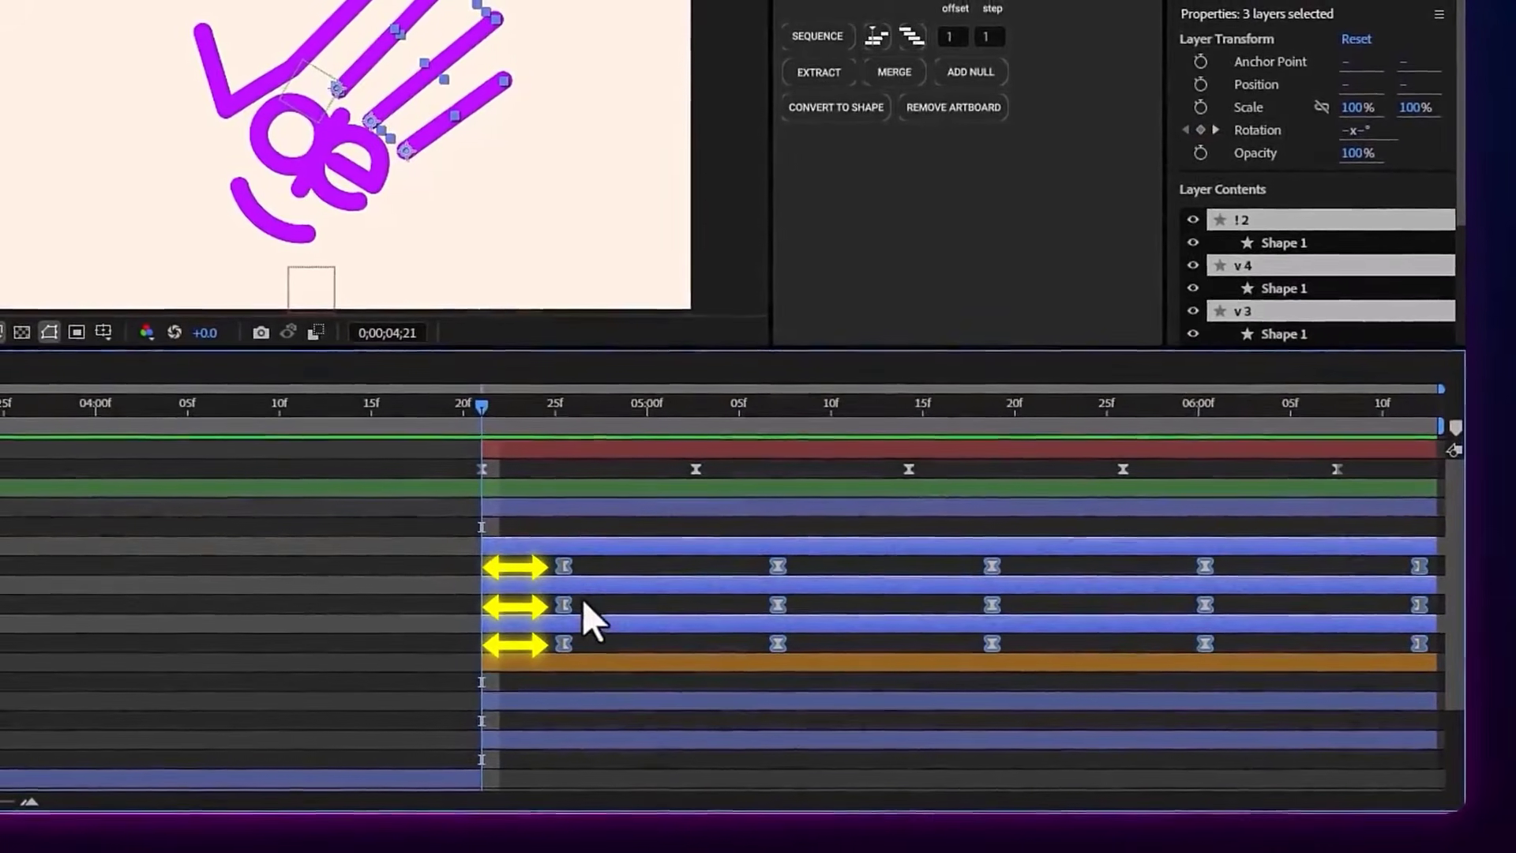
Play back the hand's wave, and examine the thumb layer W 2 with its Path keyframes while scrubbing to 0;00;05;07
left_click(548, 456)
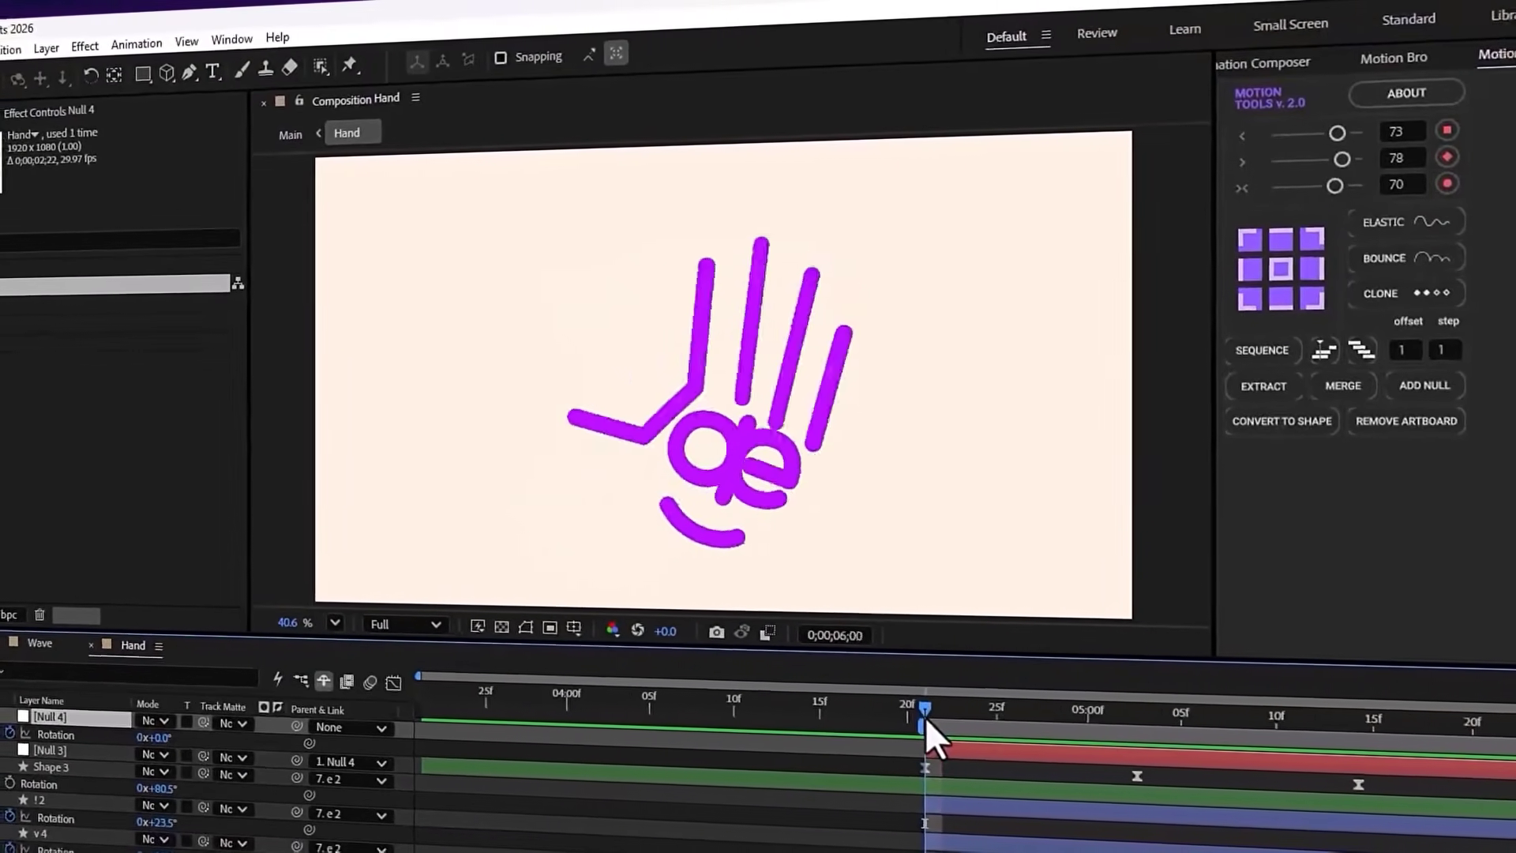
key("space")
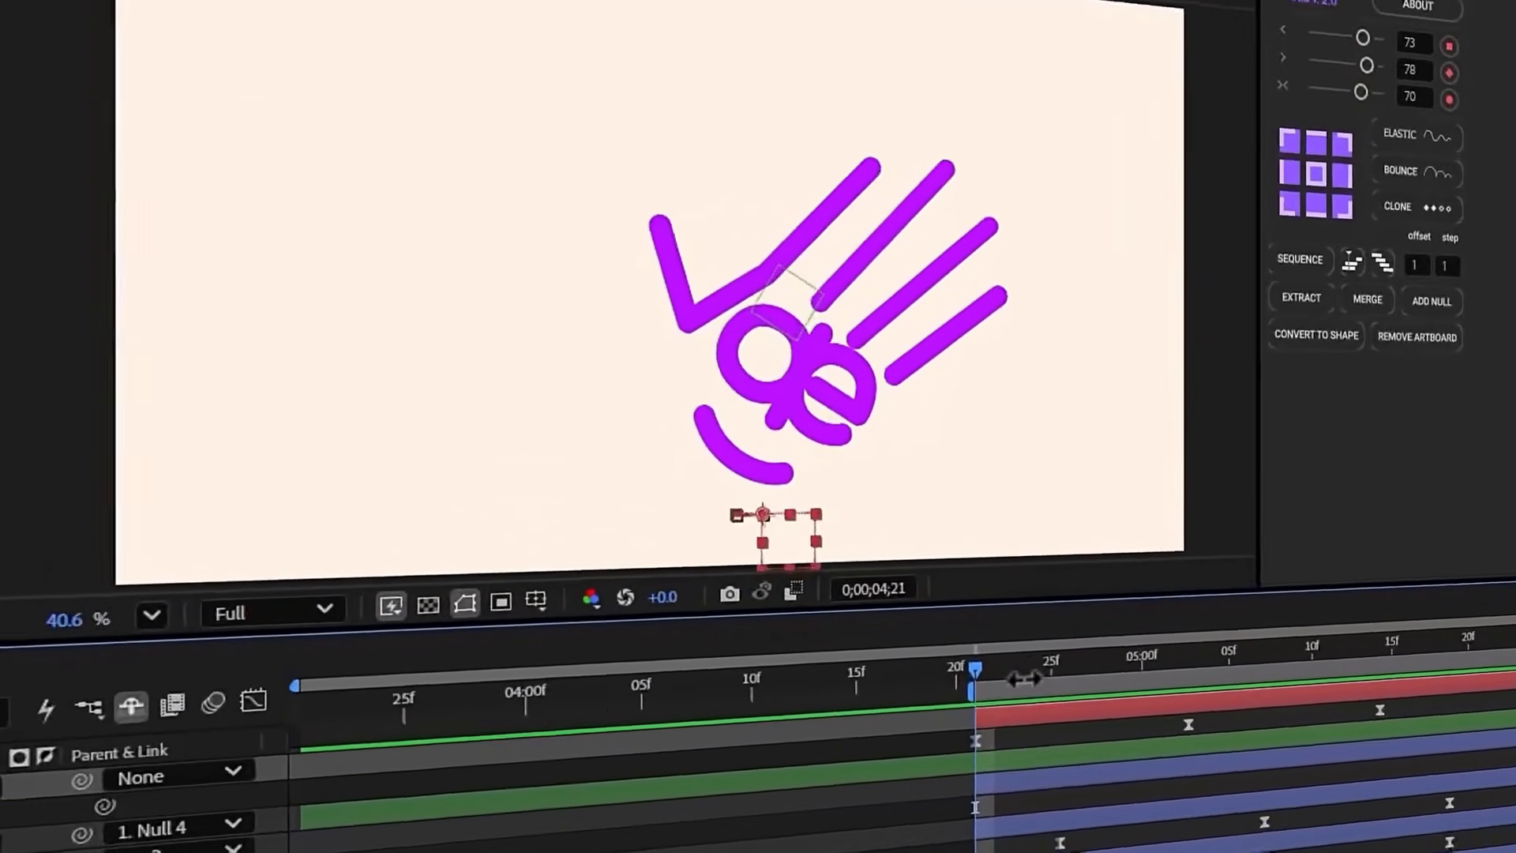
left_click(693, 307)
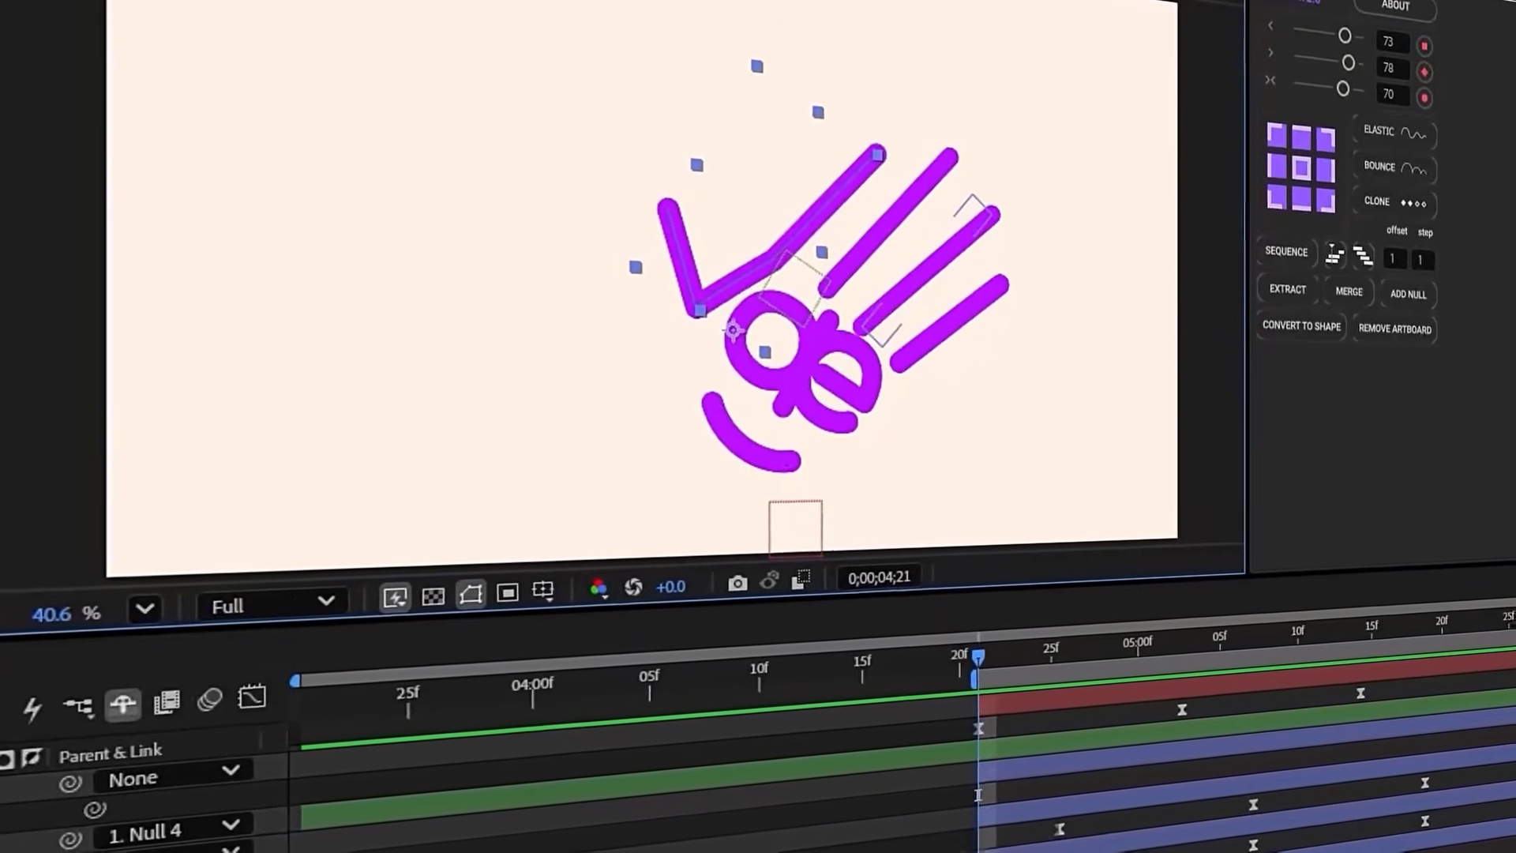
scroll(869, 774, "down", 8)
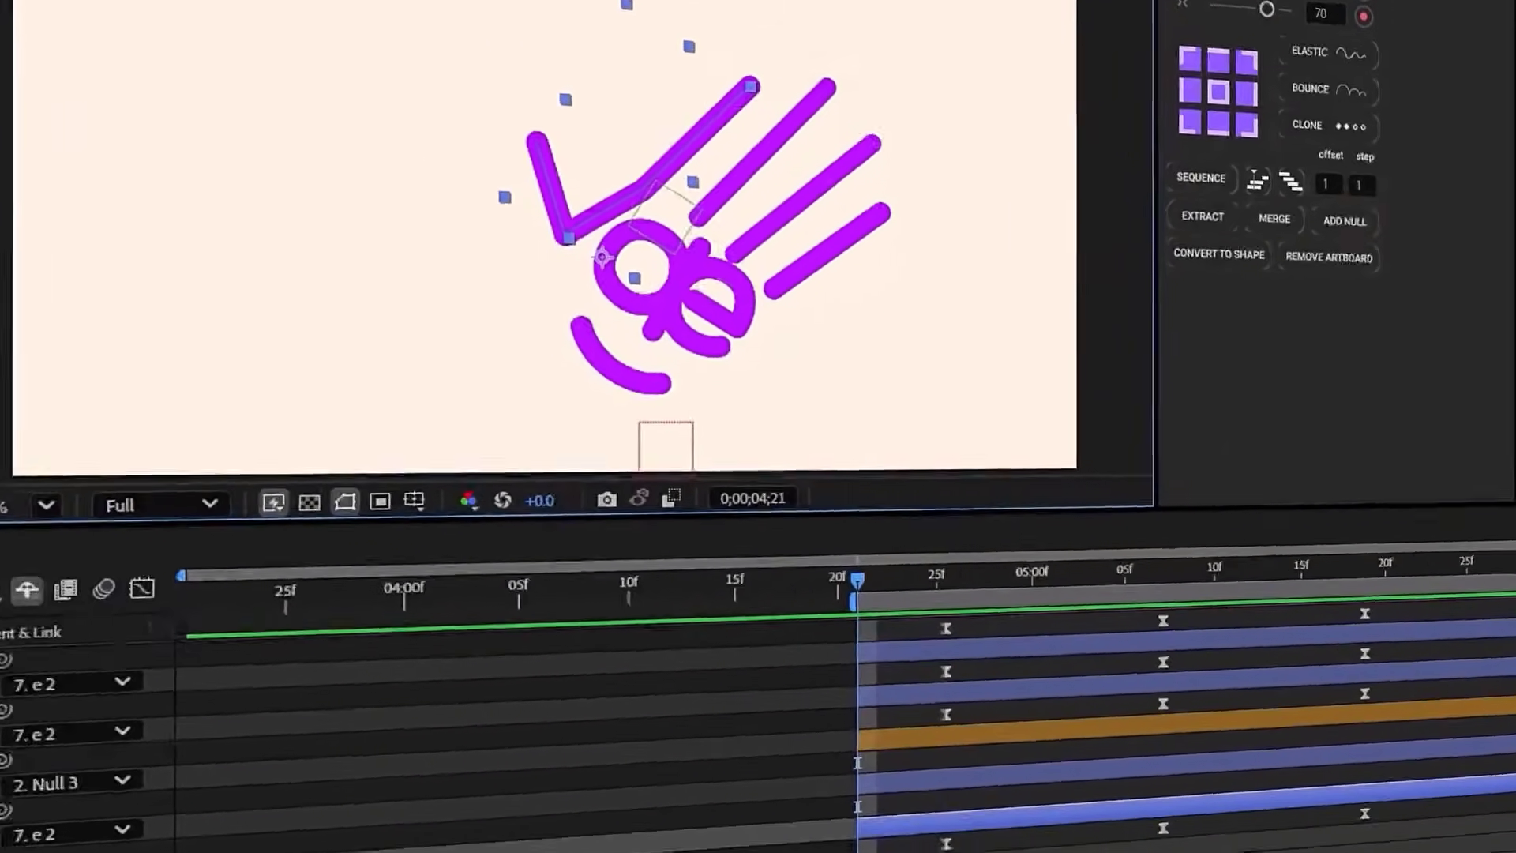
left_click_drag(581, 665, 1448, 698)
left_click_drag(558, 415, 821, 432)
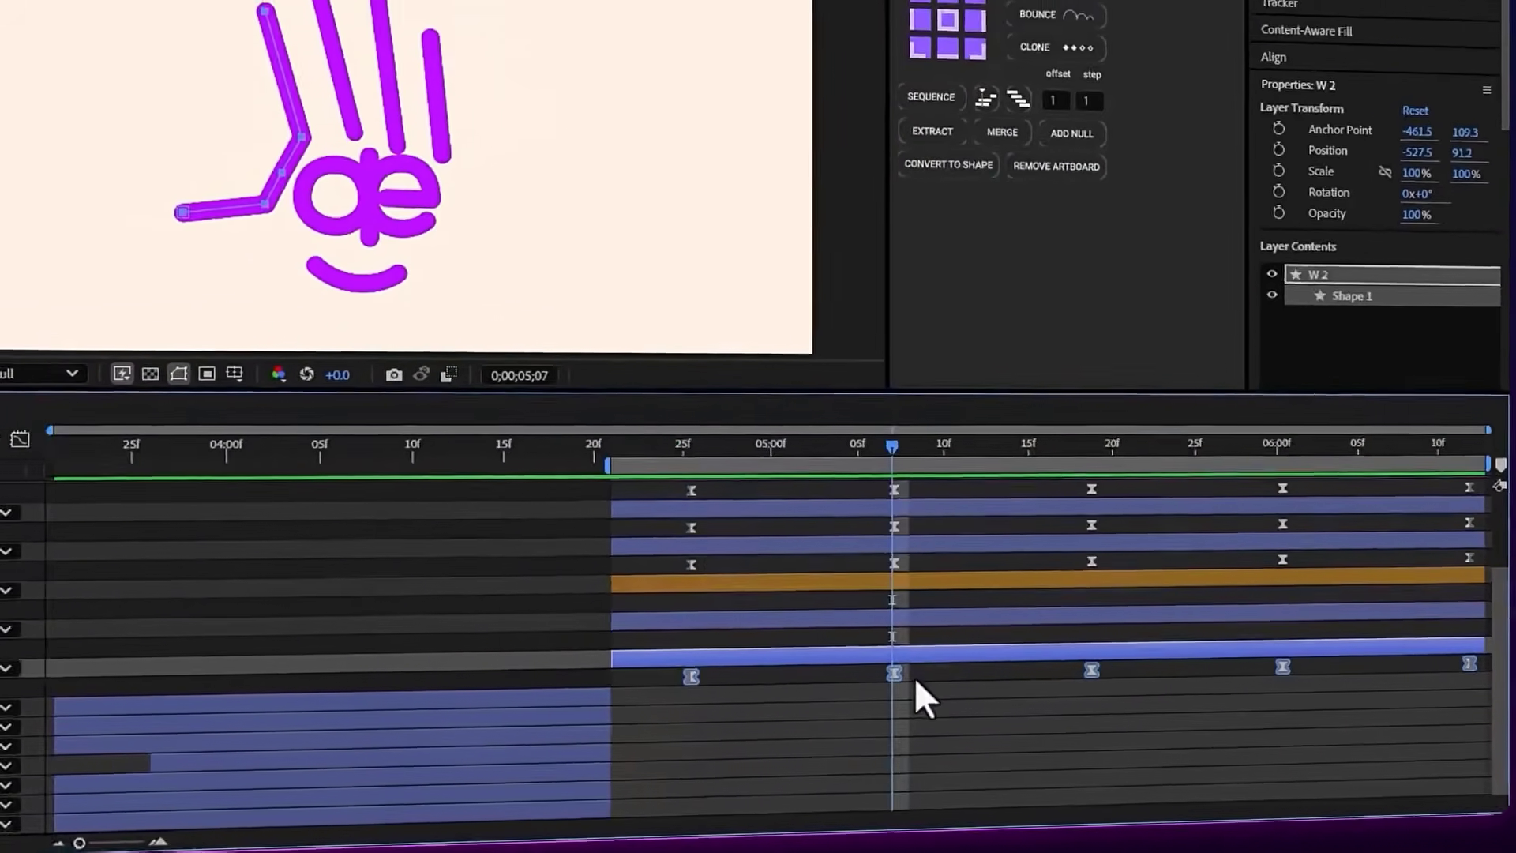
left_click(838, 658)
left_click(1444, 419)
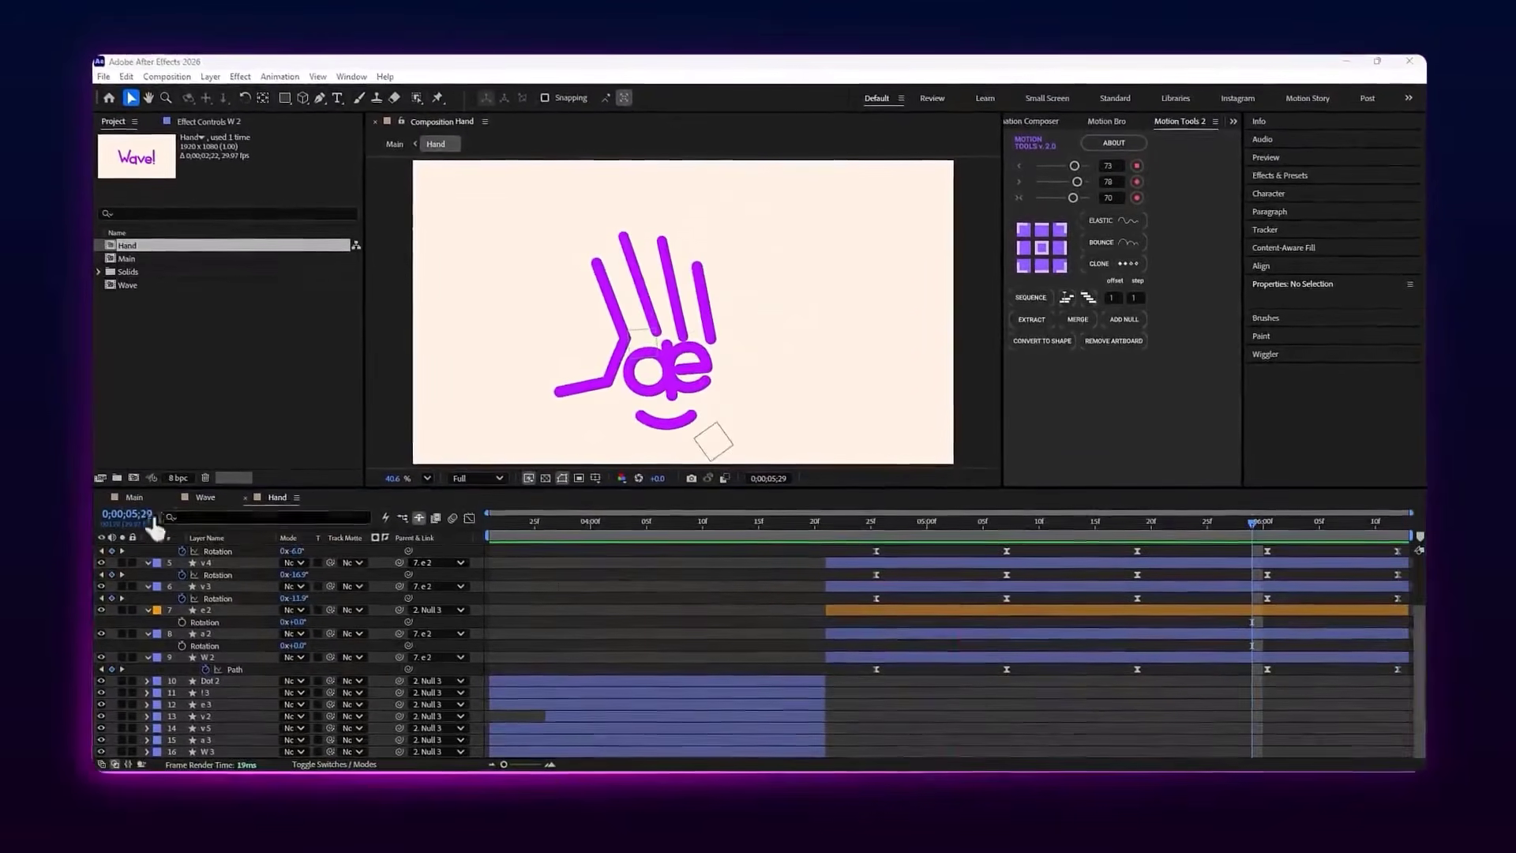
Open the Main composition and play the complete animation from 0;00;00;00
left_click(130, 496)
left_click_drag(559, 519, 421, 535)
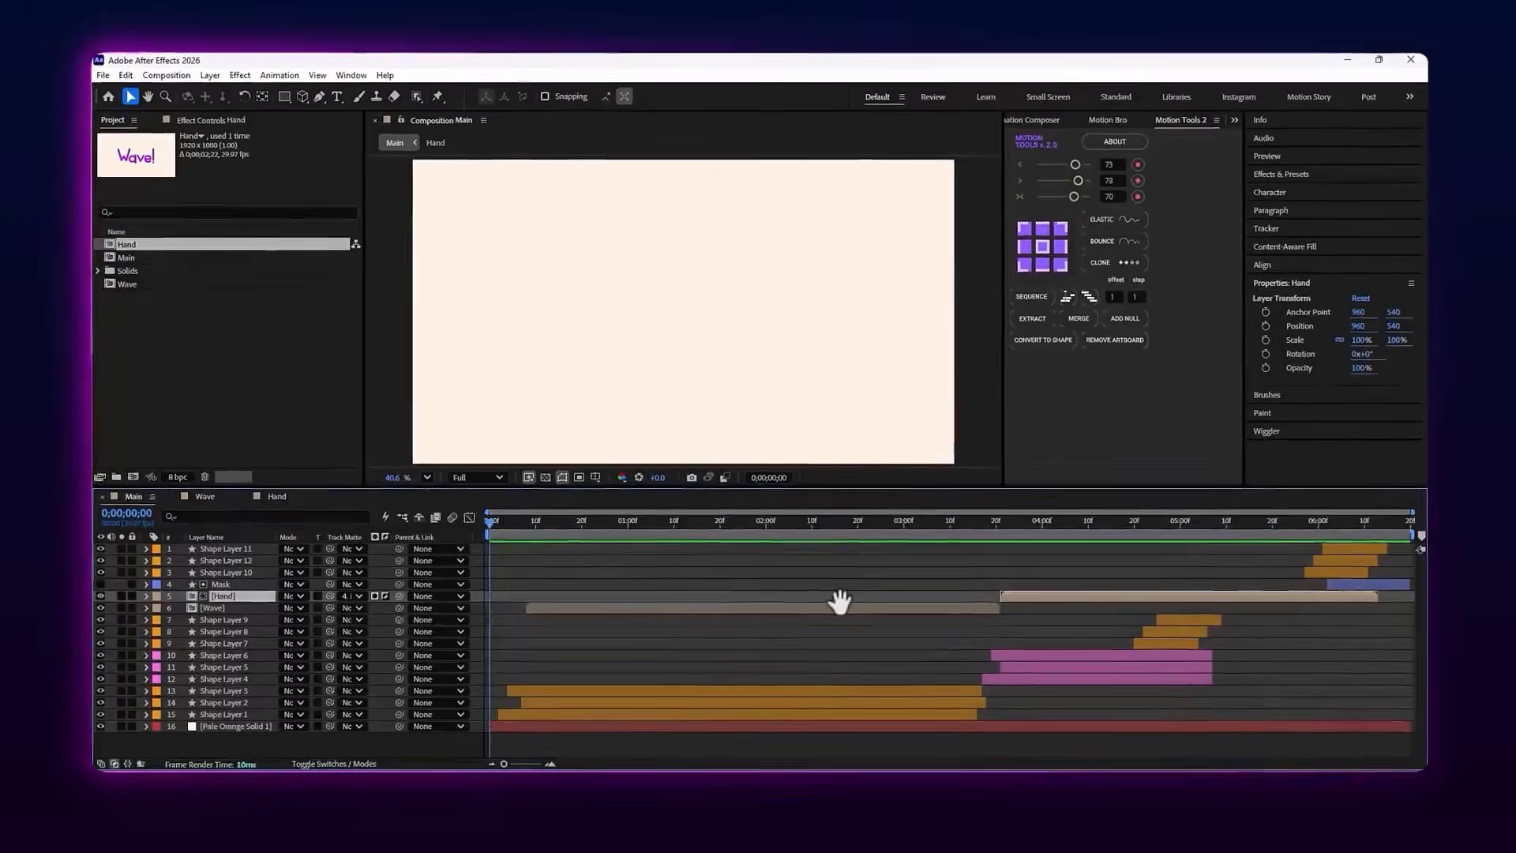
key("space")
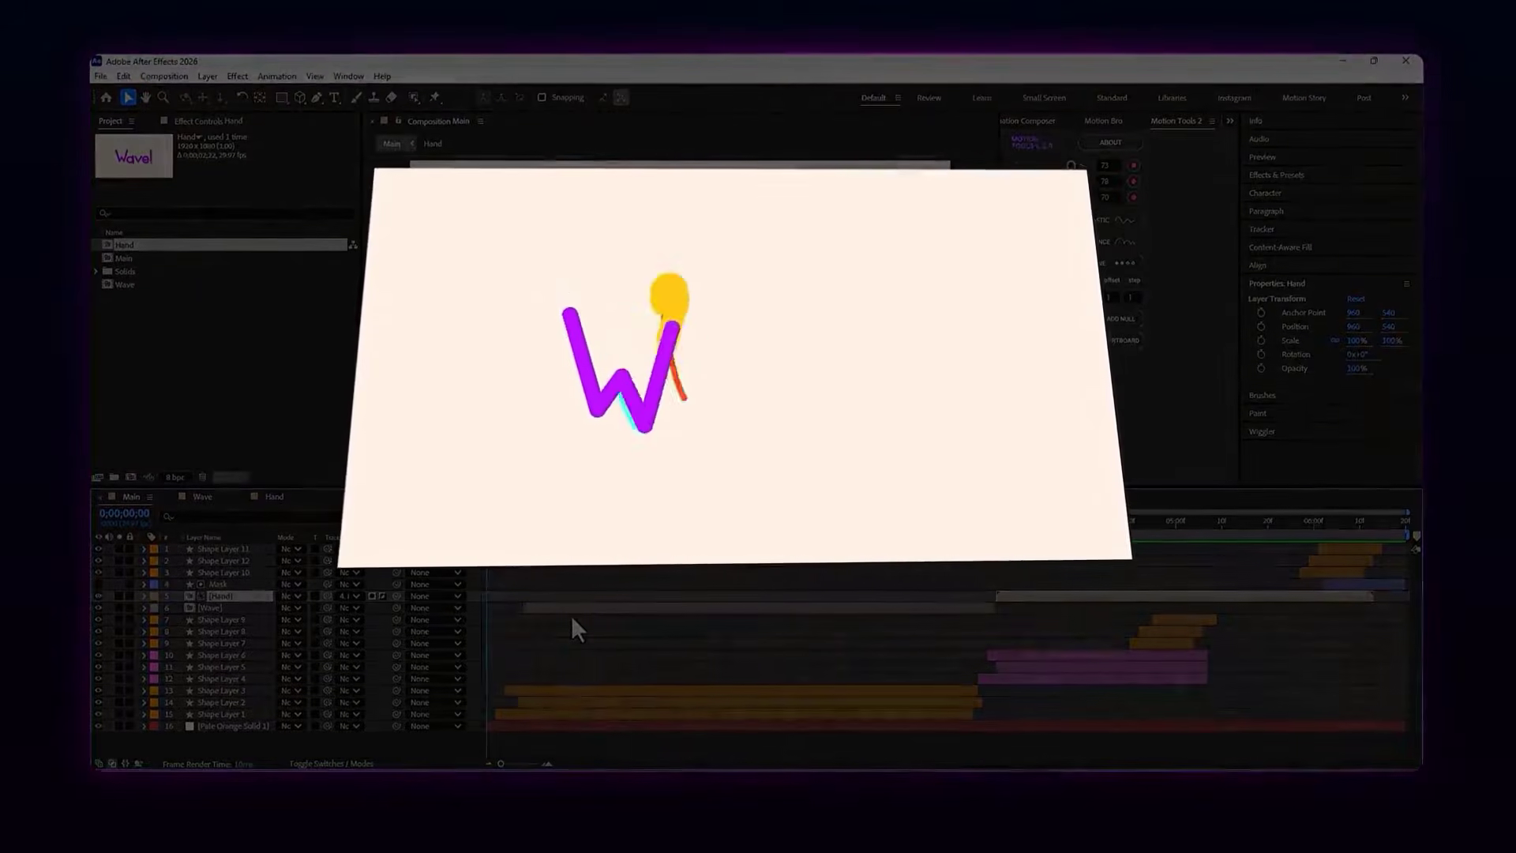